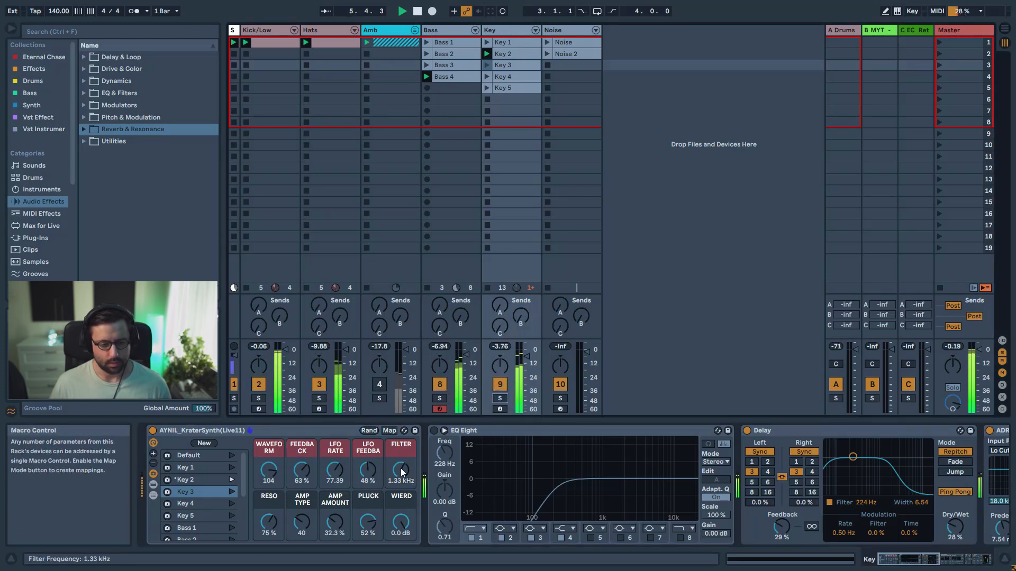
# Lower the Key synth's Filter macro to 656 Hz, and recall its Bass 1 macro variation with the Bass track soloed
pyautogui.moveTo(402, 473); pyautogui.dragTo(402, 490)
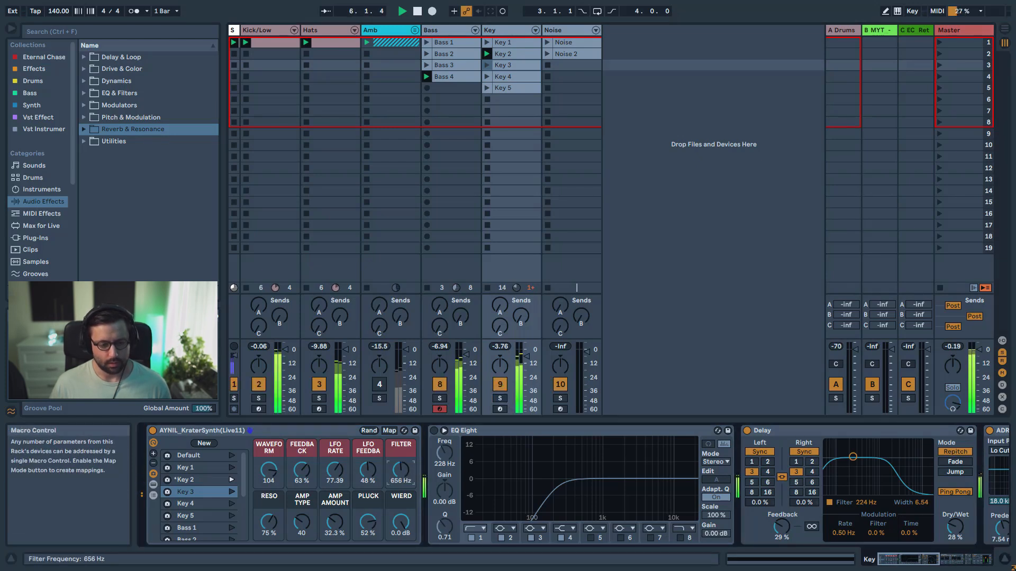
pyautogui.click(439, 399)
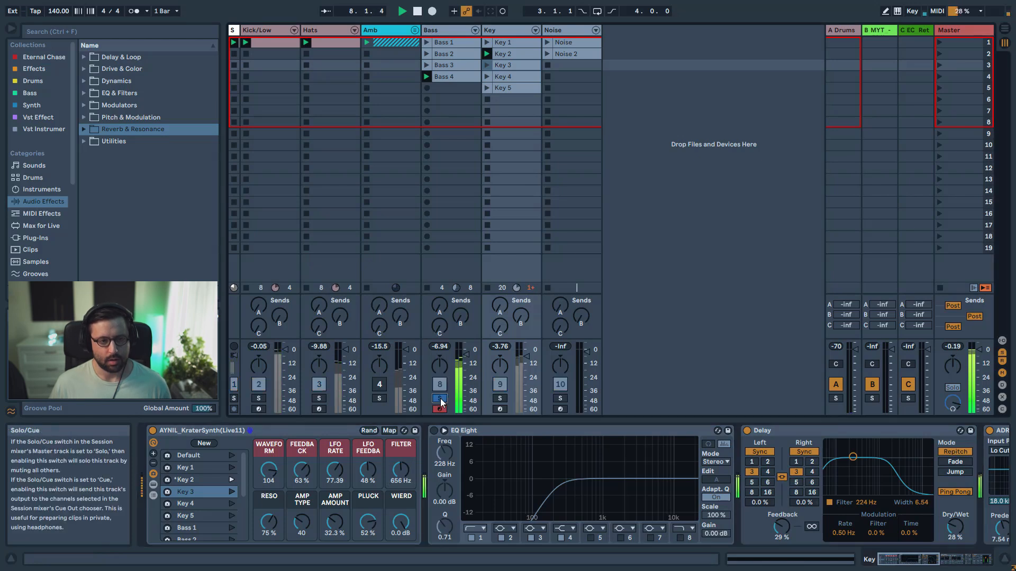
pyautogui.click(231, 491)
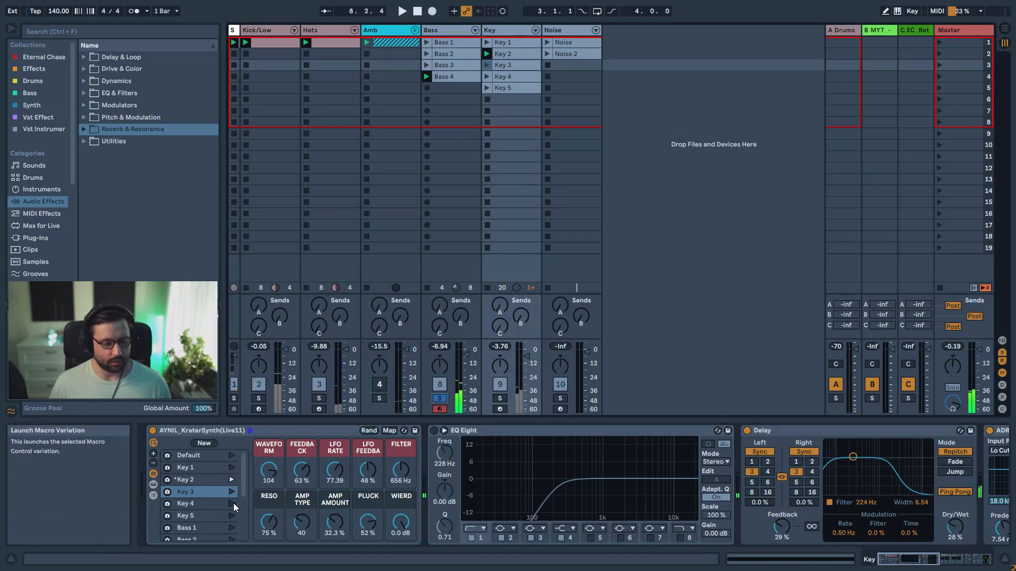
pyautogui.scroll(-1, 227, 507)
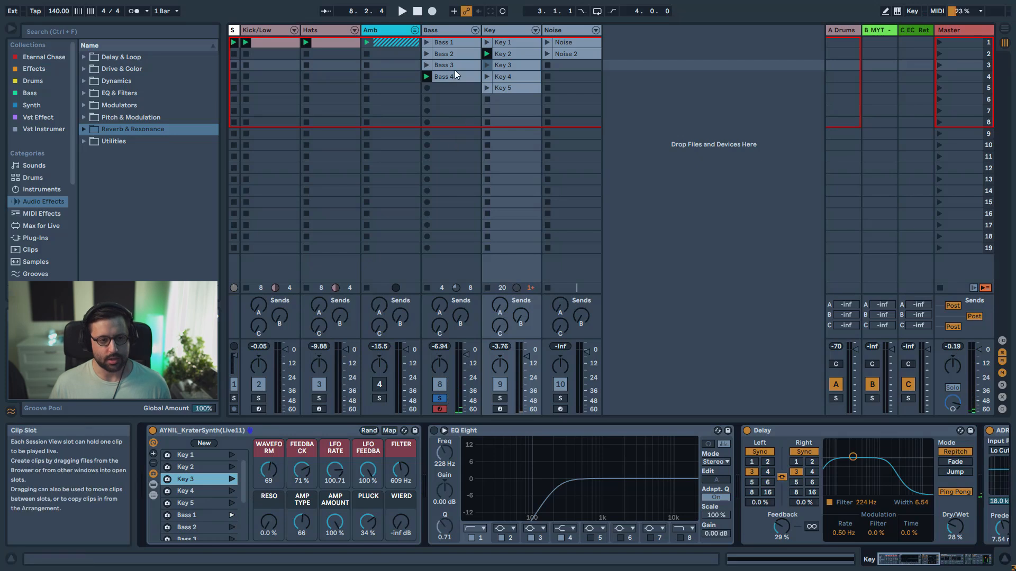
# Play the Bass 1 clip, unsolo the Bass track and deactivate the Key track
pyautogui.click(427, 43)
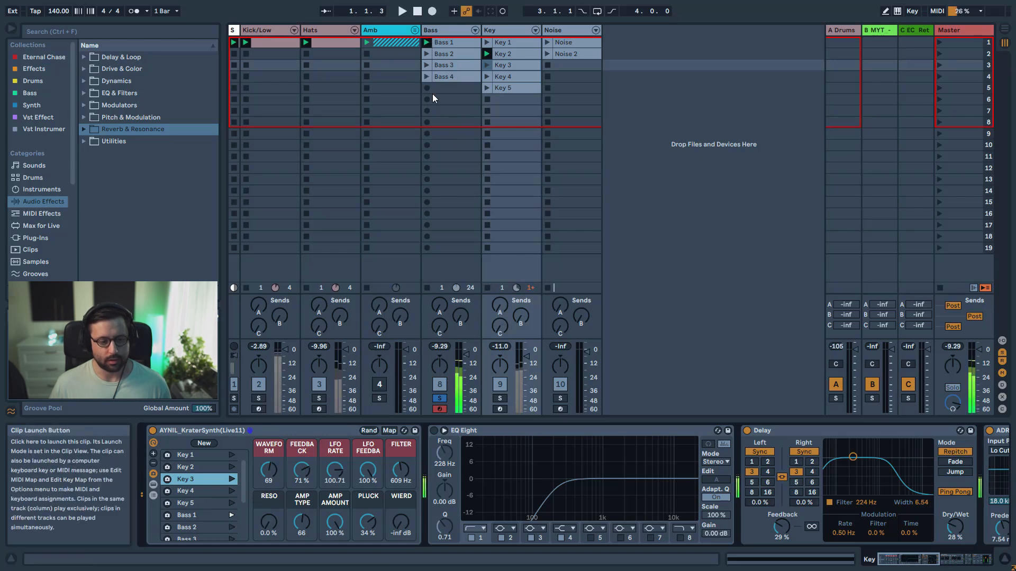
pyautogui.click(439, 399)
pyautogui.click(500, 385)
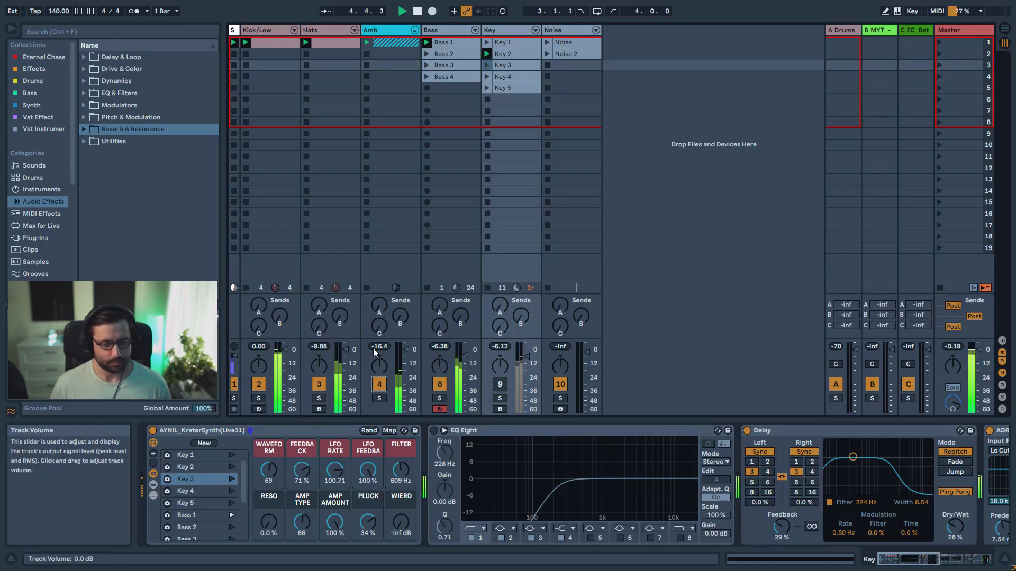
# Select the Bass track and lower its synth's Filter macro to about 510 Hz
pyautogui.click(445, 30)
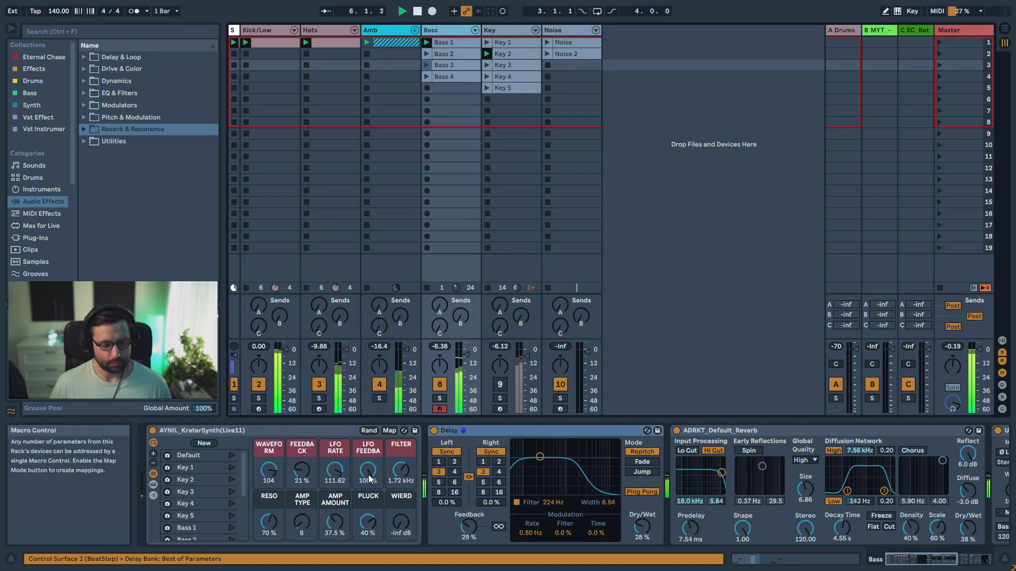
pyautogui.moveTo(388, 476)
pyautogui.mouseDown()
pyautogui.moveTo(387, 495)
pyautogui.moveTo(401, 469)
pyautogui.mouseUp()
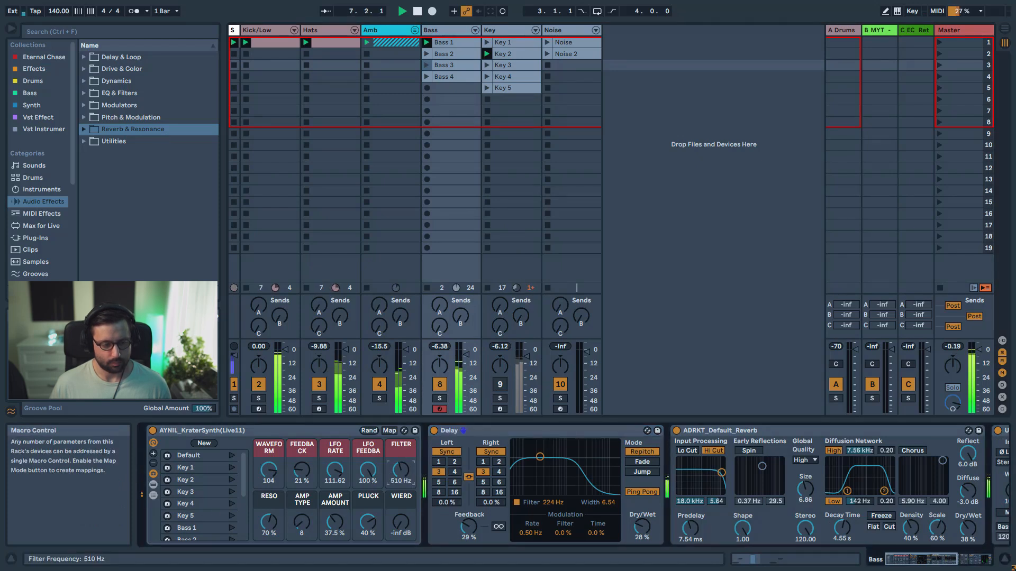
# Recall the Bass 2 macro variation with the Bass 2 clip playing, and deactivate the Hats track
pyautogui.scroll(-1, 237, 530)
pyautogui.click(232, 527)
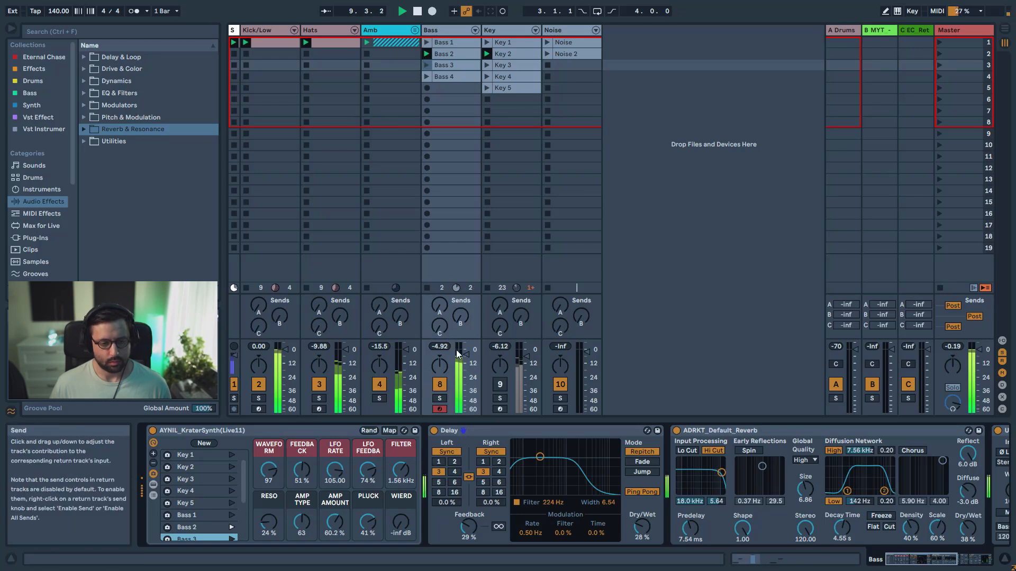
pyautogui.click(320, 384)
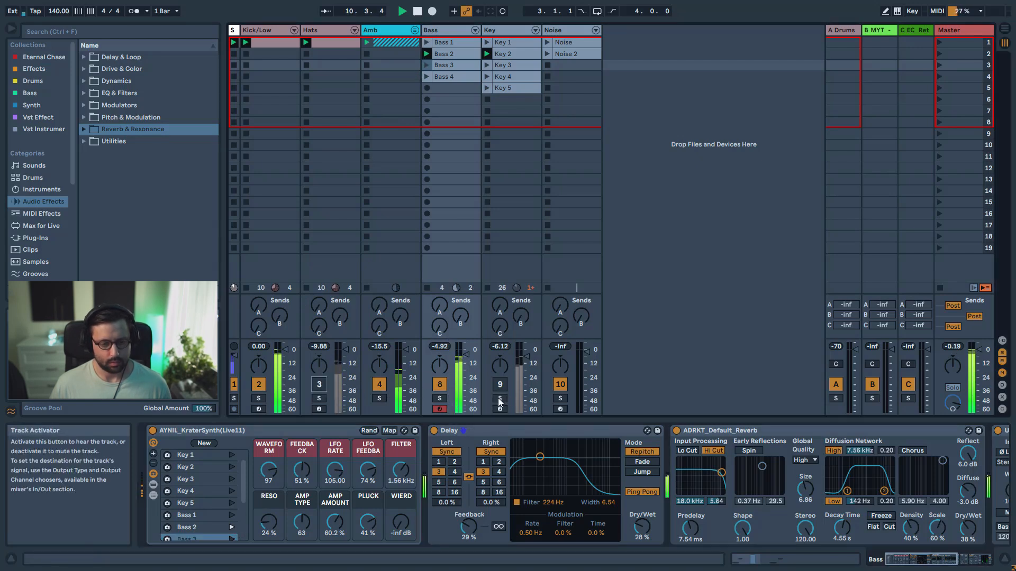
# Sweep the Bass synth's Filter macro, first with the track soloed and then in the full mix, ending at about 804 Hz
pyautogui.click(439, 398)
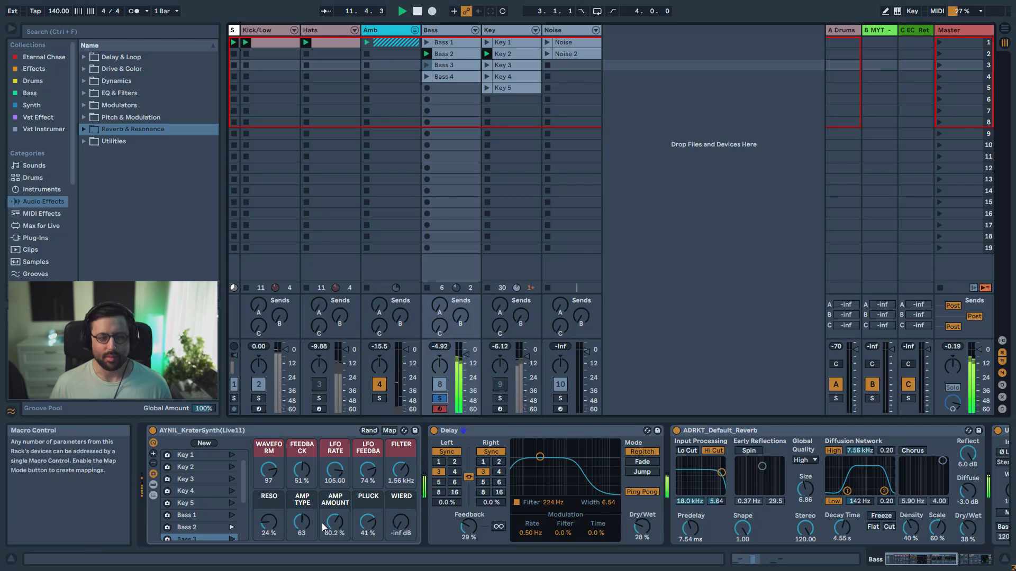
pyautogui.moveTo(400, 469); pyautogui.dragTo(401, 462)
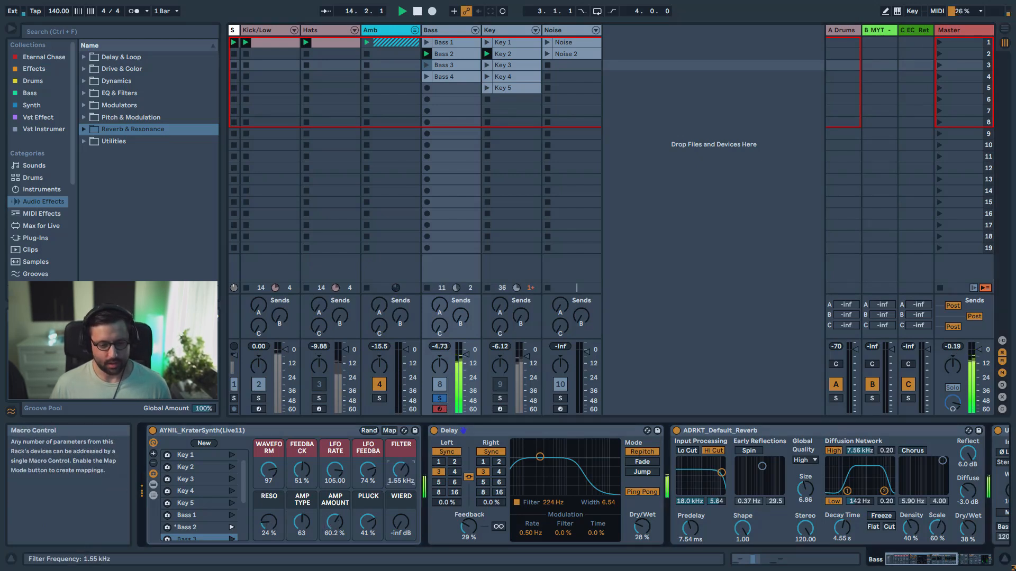
pyautogui.click(441, 400)
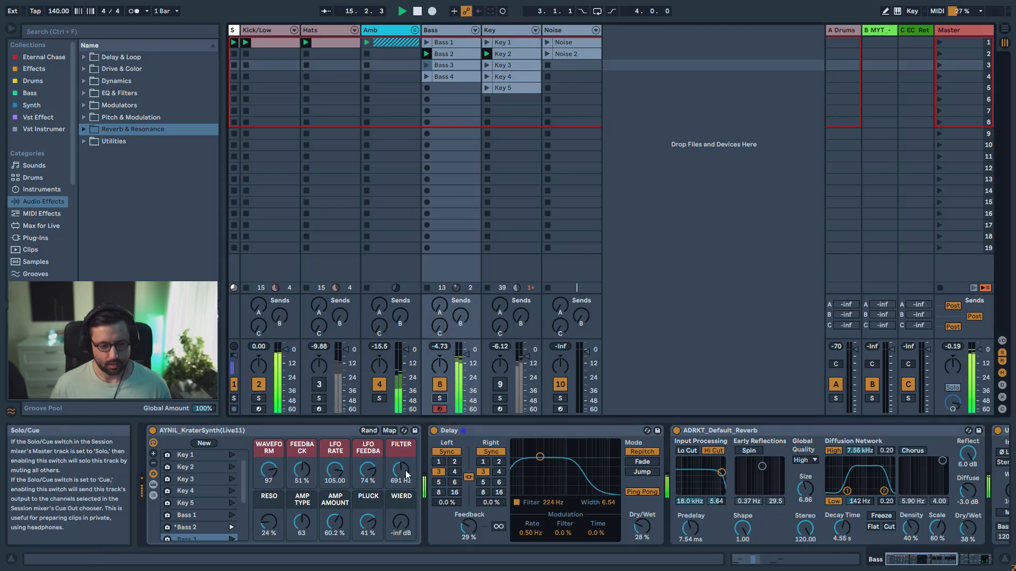
pyautogui.moveTo(406, 473); pyautogui.dragTo(406, 466)
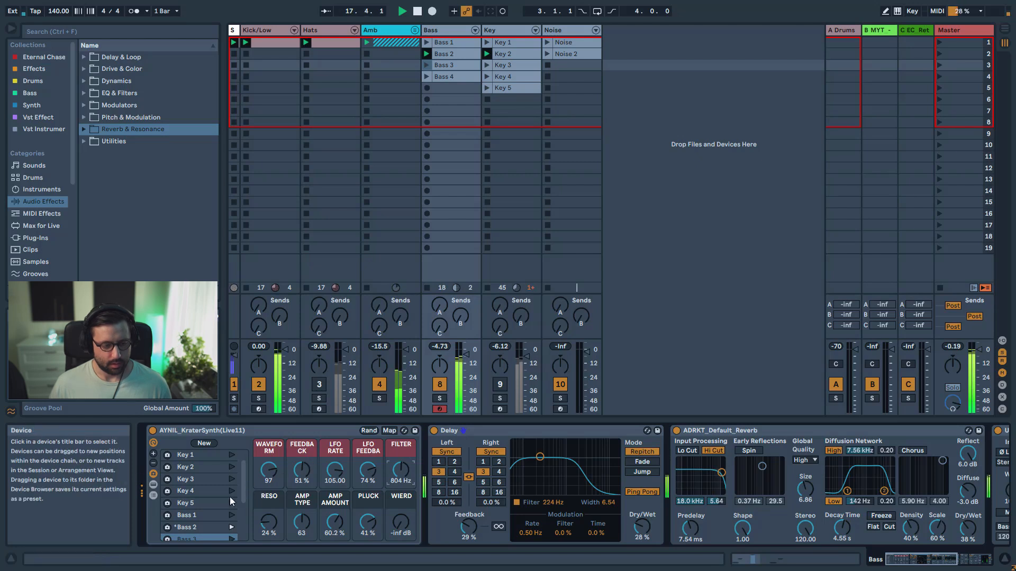
# Solo the Bass track briefly, then recall the Bass 3 macro variation and play the Bass 3 clip
pyautogui.scroll(-2, 223, 524)
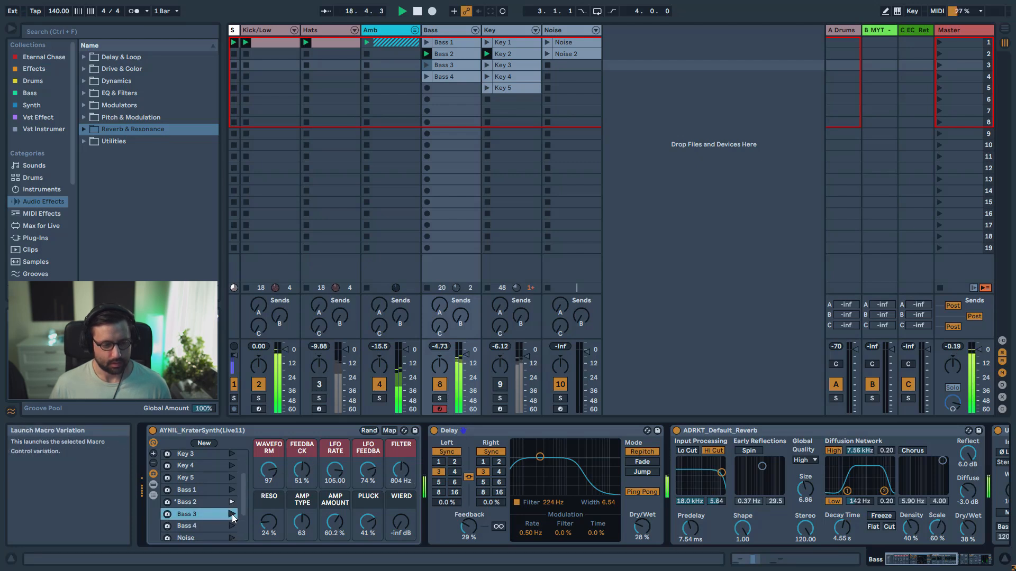
pyautogui.click(441, 399)
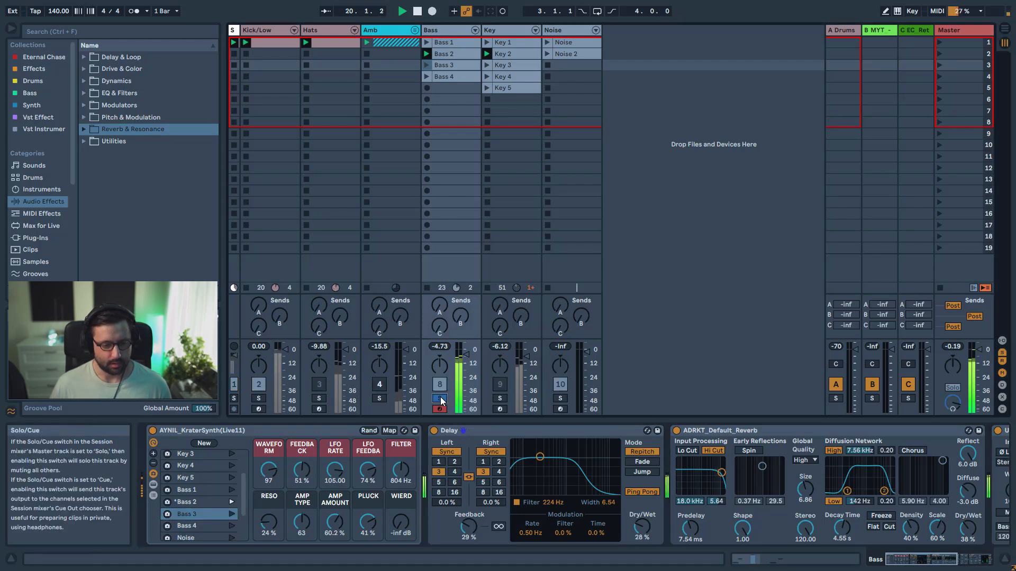
pyautogui.click(441, 400)
pyautogui.click(231, 513)
pyautogui.click(428, 66)
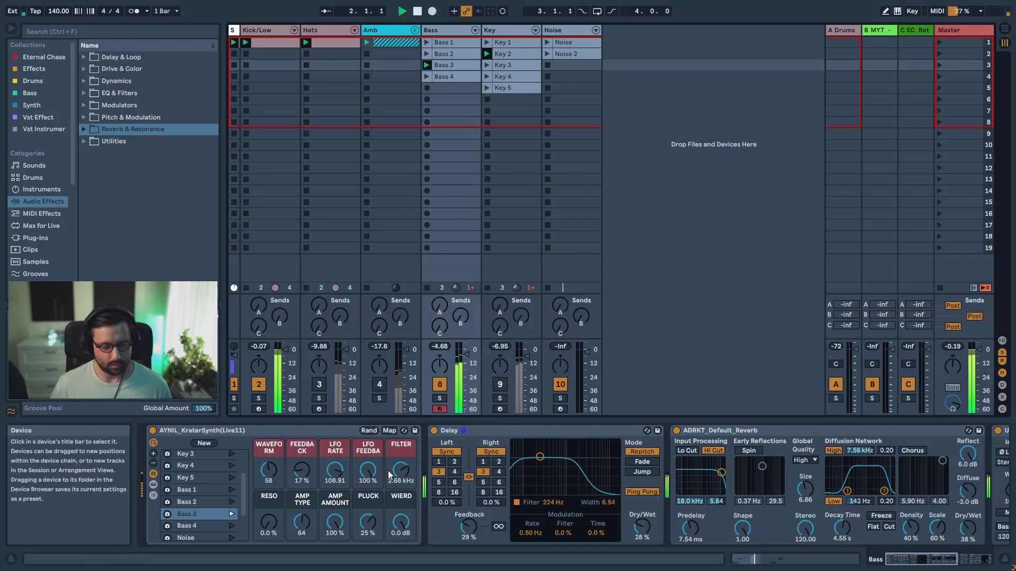
# Sweep the Bass synth's Filter macro up to about 12.3 kHz and reactivate the Hats and Amb tracks
pyautogui.moveTo(400, 470); pyautogui.dragTo(401, 455)
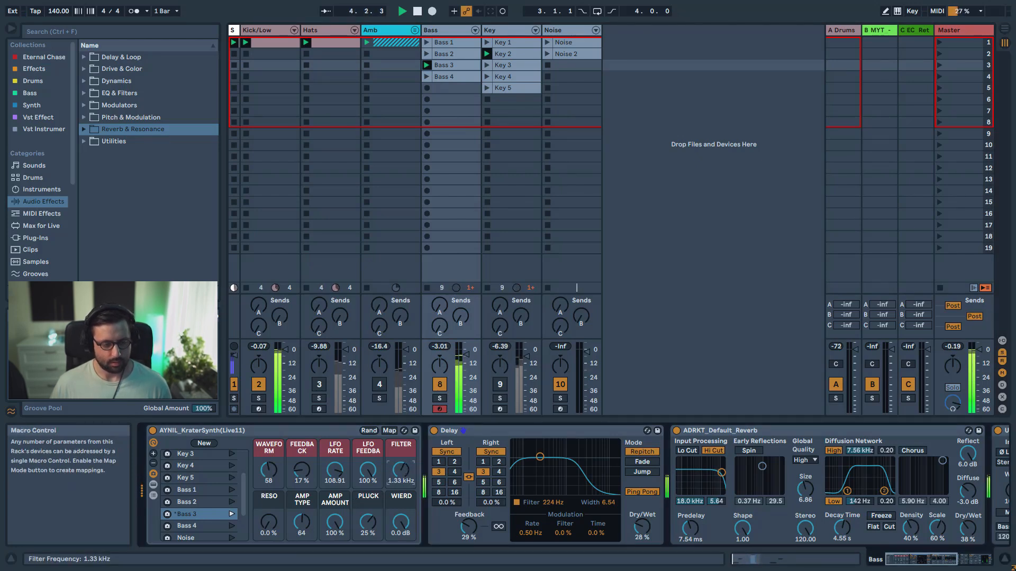
pyautogui.moveTo(400, 470); pyautogui.dragTo(391, 442)
pyautogui.click(319, 384)
pyautogui.click(380, 384)
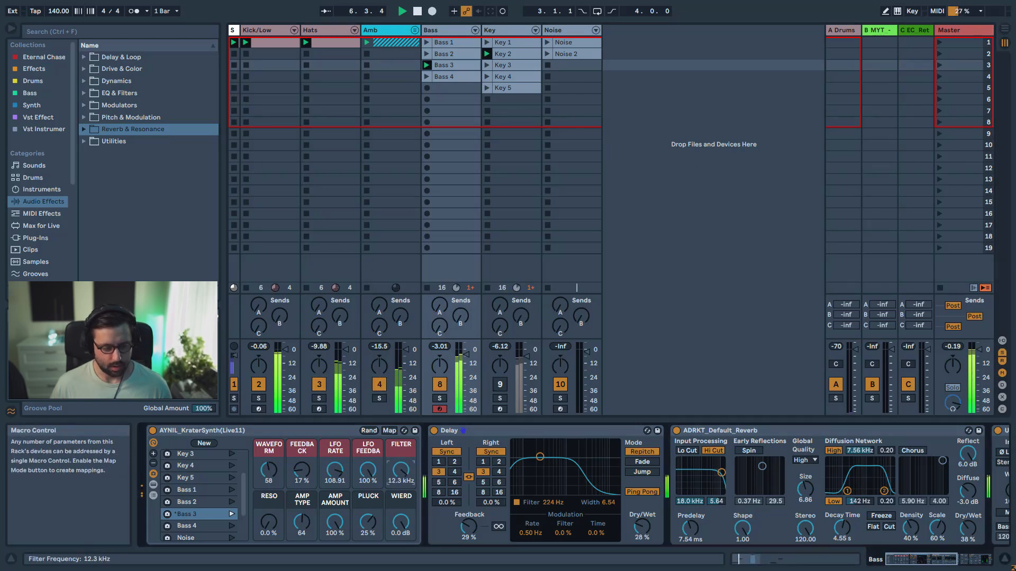
# Play the Bass 4 clip and recall the Bass 4 macro variation on the Bass synth
pyautogui.click(426, 76)
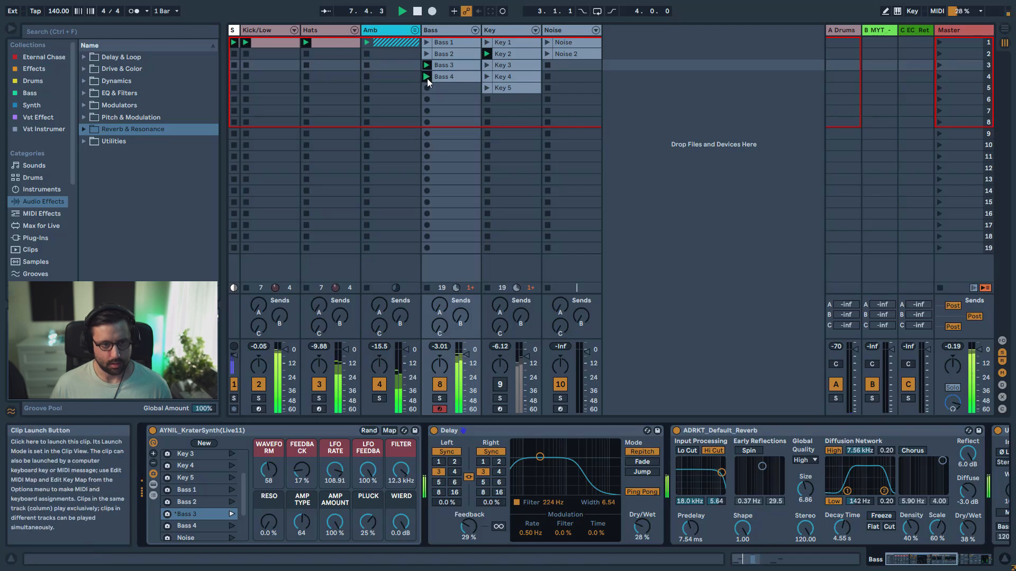
pyautogui.click(231, 526)
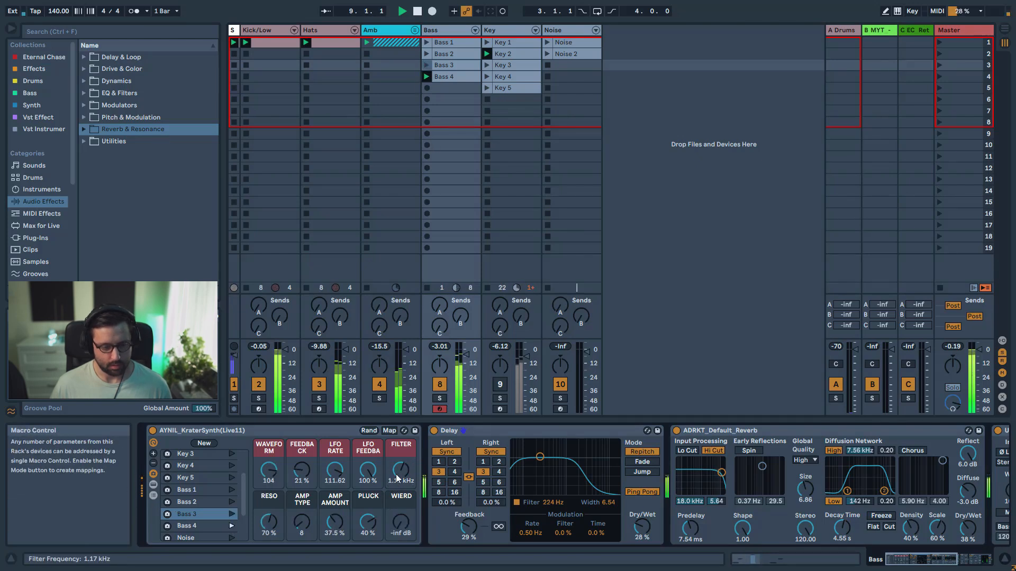
# Reactivate the Key track and play the Key 1 clip, recalling the Key 1 macro variation on the Bass synth
pyautogui.click(500, 385)
pyautogui.scroll(3, 234, 492)
pyautogui.click(231, 468)
pyautogui.click(318, 386)
pyautogui.click(488, 43)
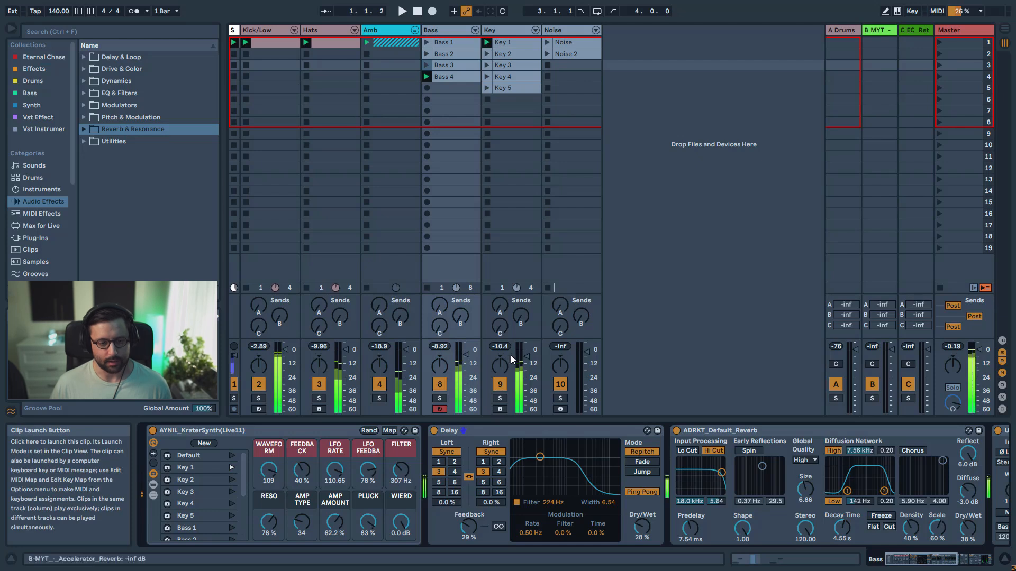
# Select the Key track and open its synth's Filter macro to about 7.08 kHz, soloing the track for part of the sweep
pyautogui.click(500, 400)
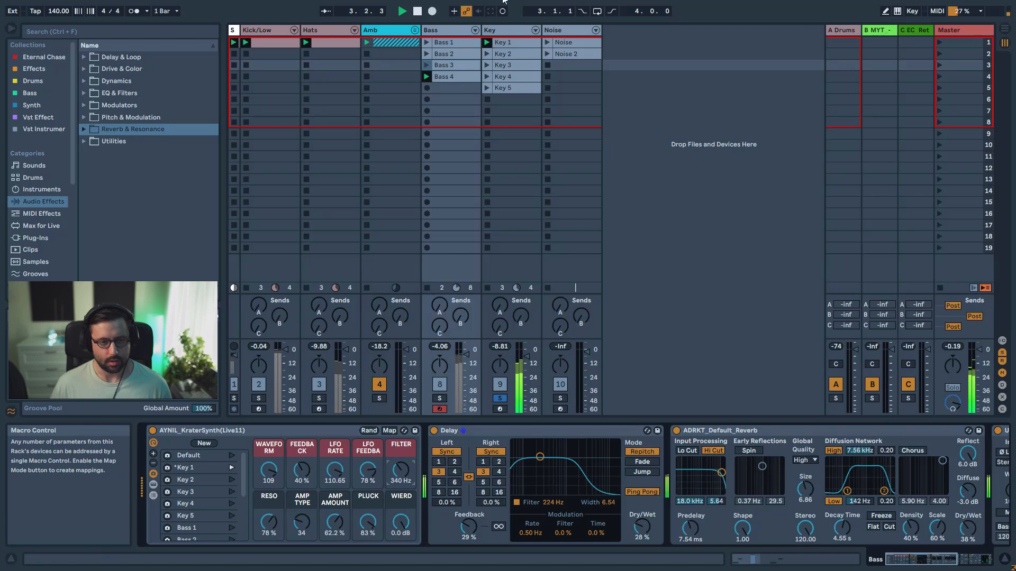
pyautogui.click(503, 31)
pyautogui.moveTo(401, 469); pyautogui.dragTo(401, 455)
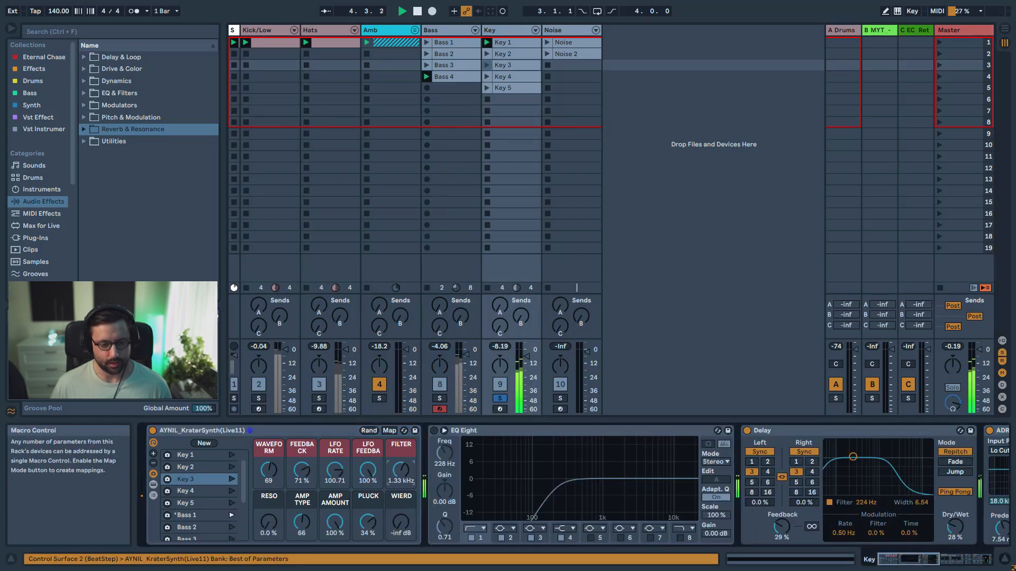
pyautogui.click(498, 400)
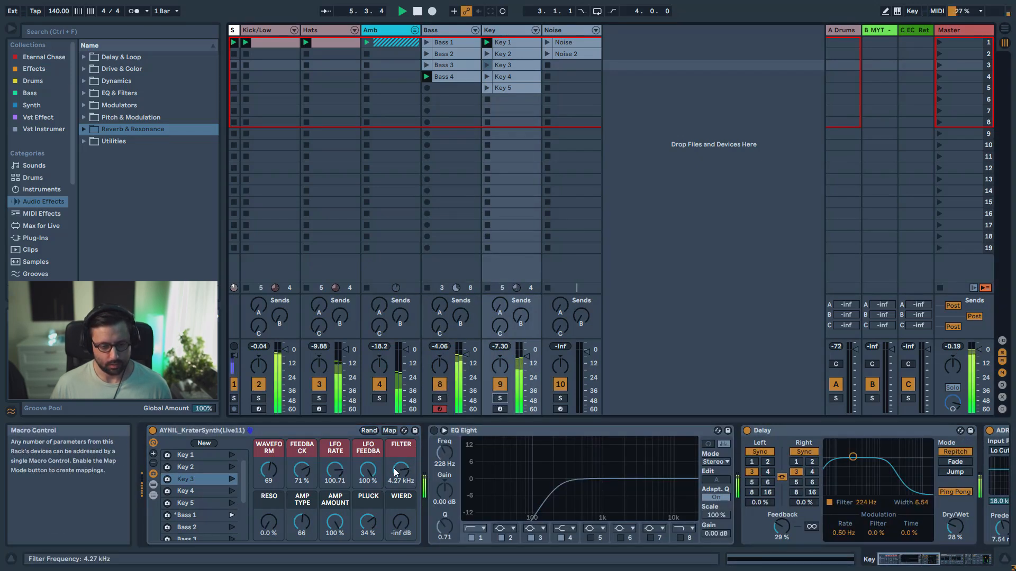
pyautogui.moveTo(394, 469); pyautogui.dragTo(393, 474)
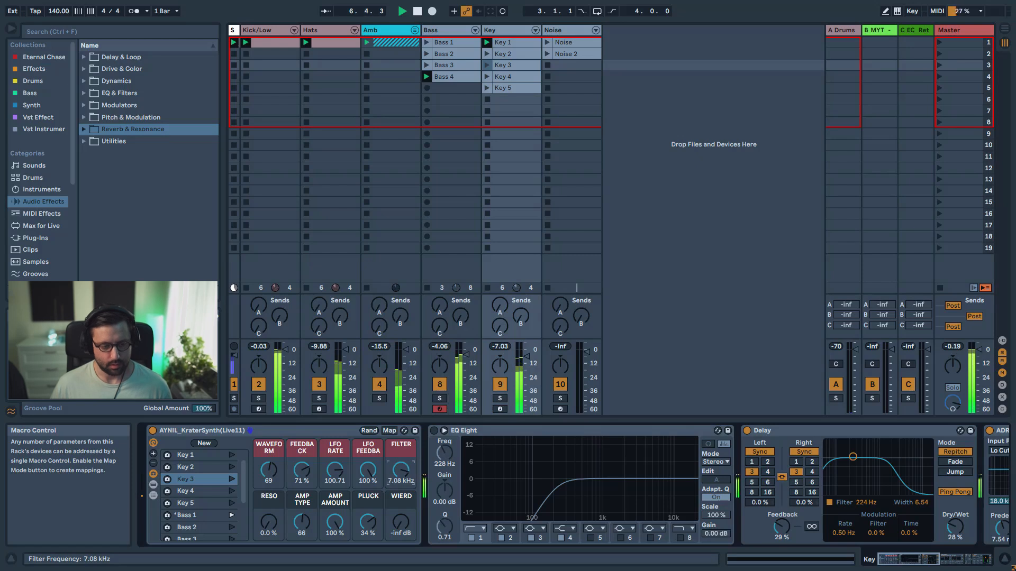
# Recall the Key 1 macro variation on the Key synth and set its Filter macro to about 656 Hz
pyautogui.click(232, 455)
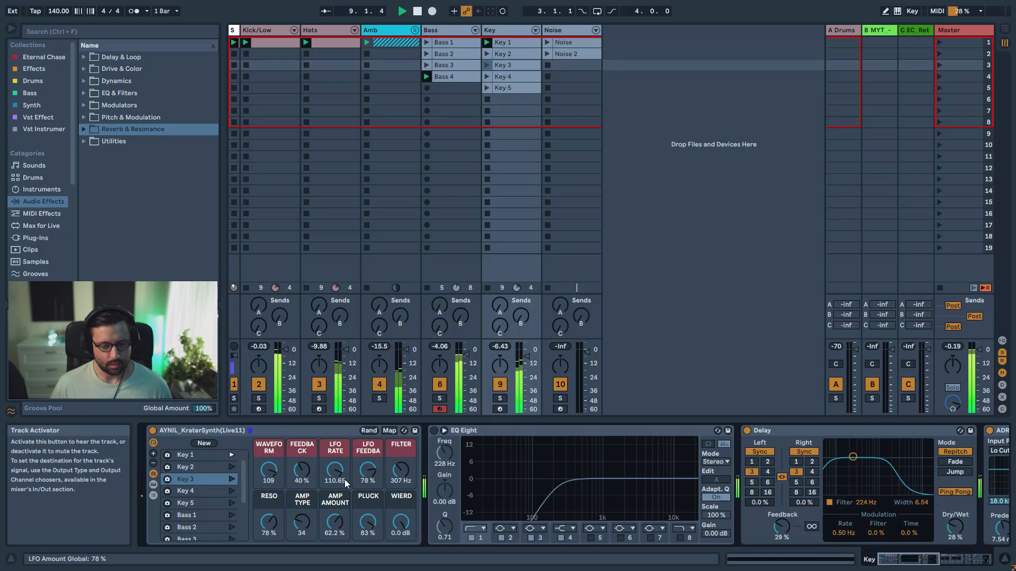
pyautogui.moveTo(400, 470); pyautogui.dragTo(400, 451)
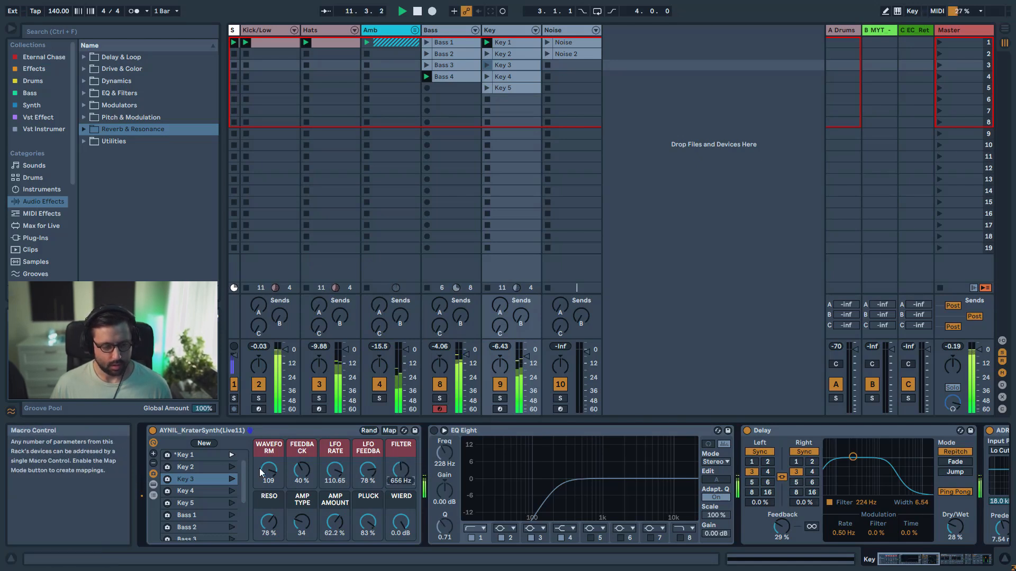
# Recall the Key 2 macro variation, play the Key 2 clip and set the Filter macro to about 3.15 kHz
pyautogui.click(232, 466)
pyautogui.click(487, 54)
pyautogui.moveTo(399, 484); pyautogui.dragTo(398, 475)
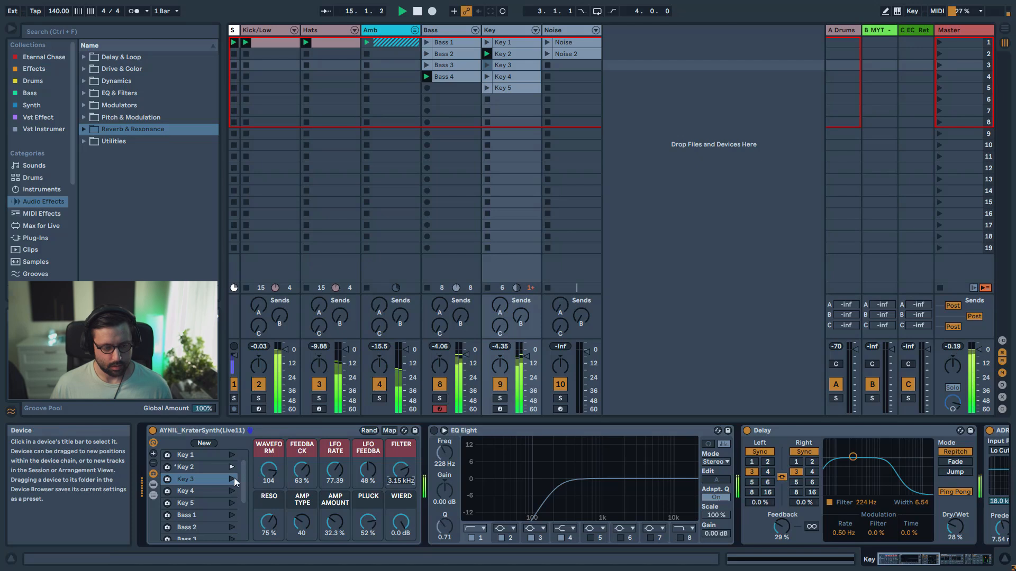
# Recall the Key 3 macro variation on the Key synth and play the Key 3 clip
pyautogui.click(231, 479)
pyautogui.click(486, 66)
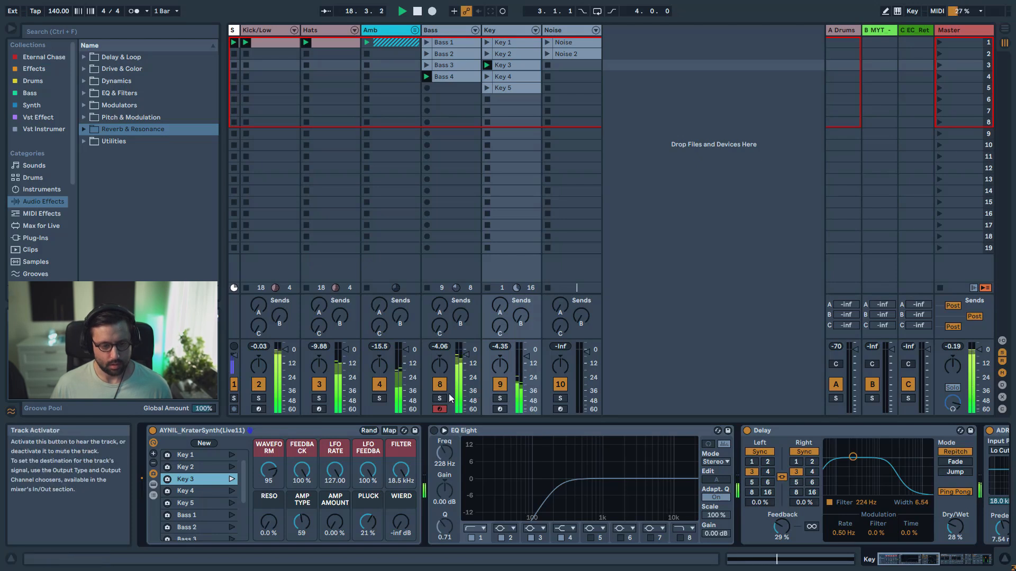
# Solo the Key track and try its Filter macro at about 1.55 kHz, then unsolo the track
pyautogui.click(500, 398)
pyautogui.moveTo(397, 471); pyautogui.dragTo(397, 502)
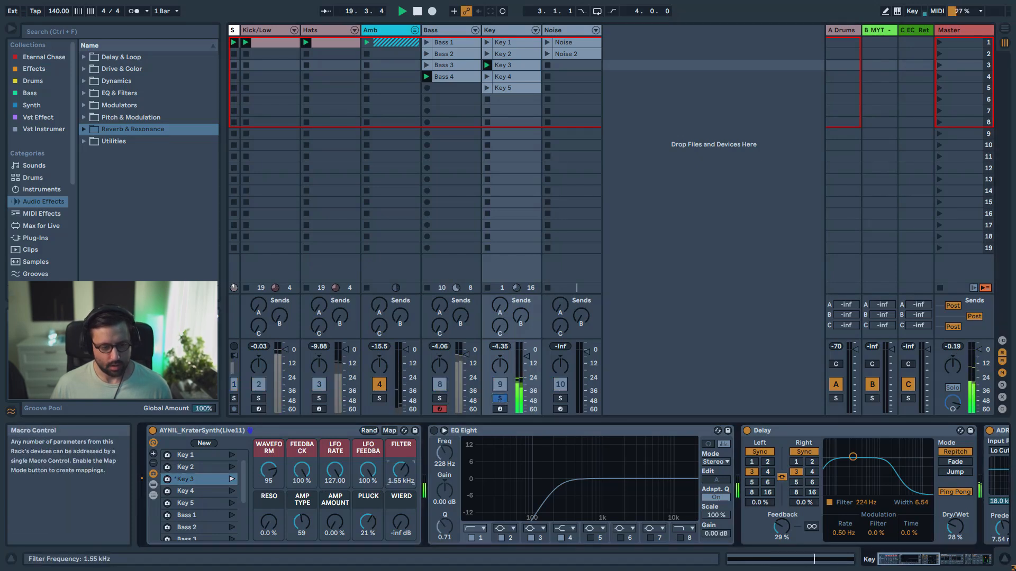
pyautogui.click(500, 398)
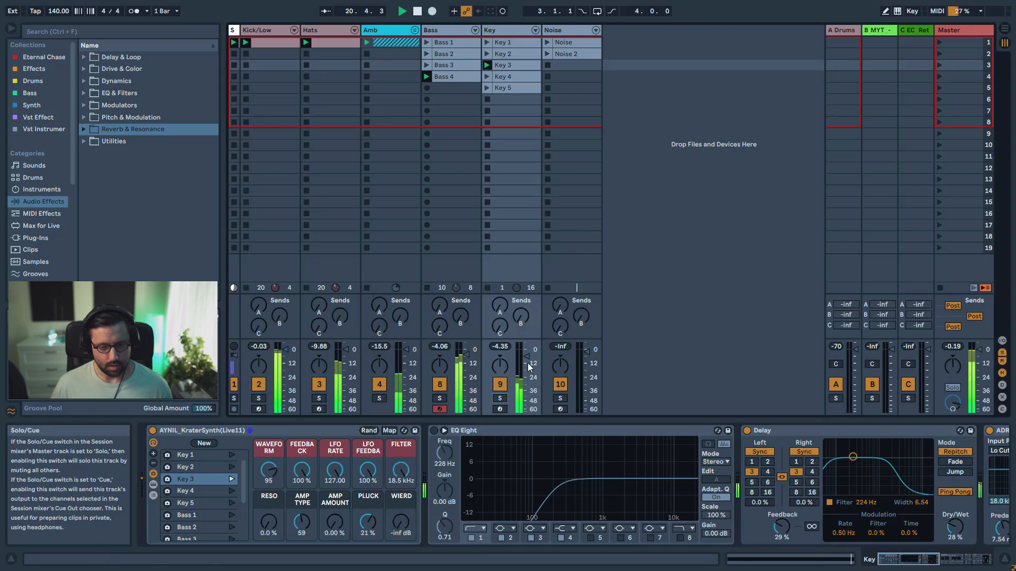
# With Key soloed, set its reverb to 55% dry/wet and 8.19 s decay time, then restart playback and unsolo the track
pyautogui.click(500, 398)
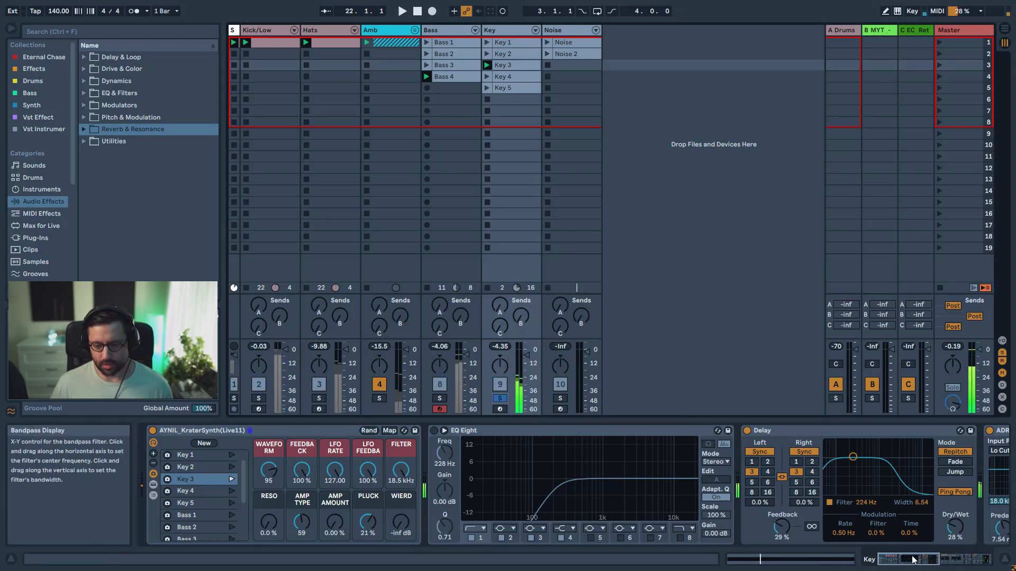
pyautogui.click(963, 557)
pyautogui.moveTo(963, 557); pyautogui.dragTo(965, 556)
pyautogui.moveTo(666, 528); pyautogui.dragTo(666, 511)
pyautogui.moveTo(540, 528); pyautogui.dragTo(540, 522)
pyautogui.press('space')
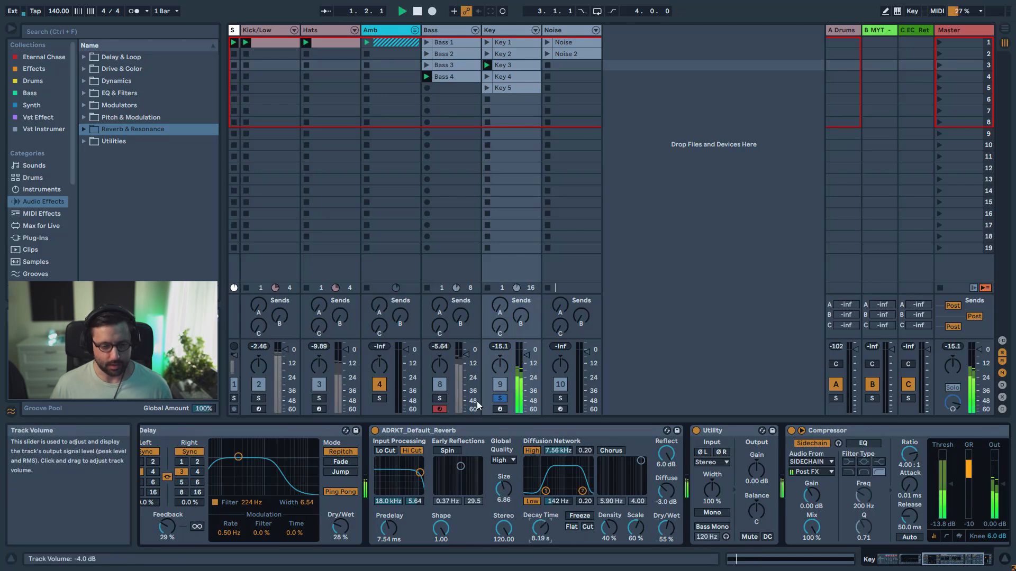
pyautogui.click(499, 398)
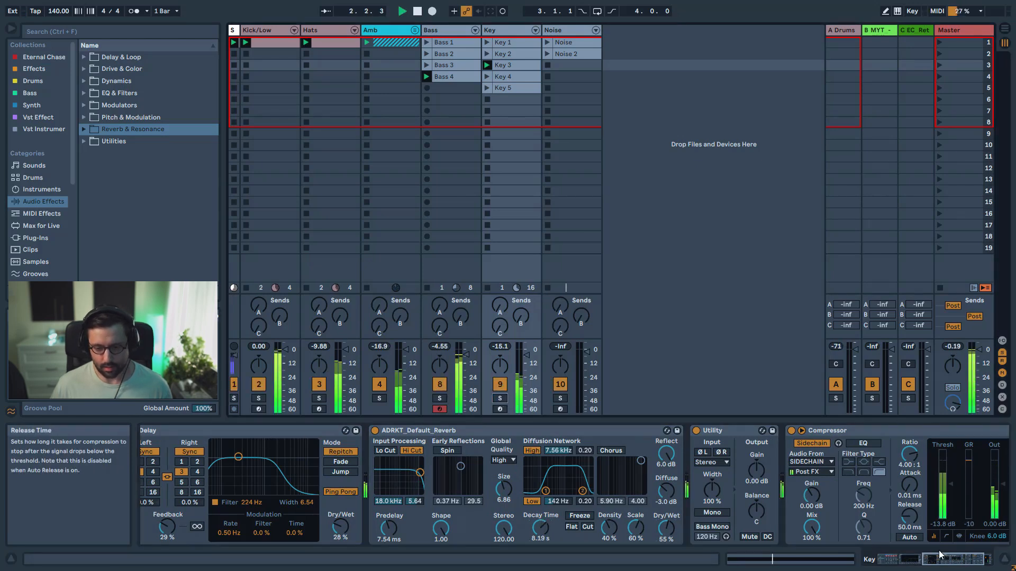
# Stop playback, recall the Key 4 macro variation on the Key synth and launch the Key 4 clip with Key soloed
pyautogui.moveTo(939, 555); pyautogui.dragTo(906, 553)
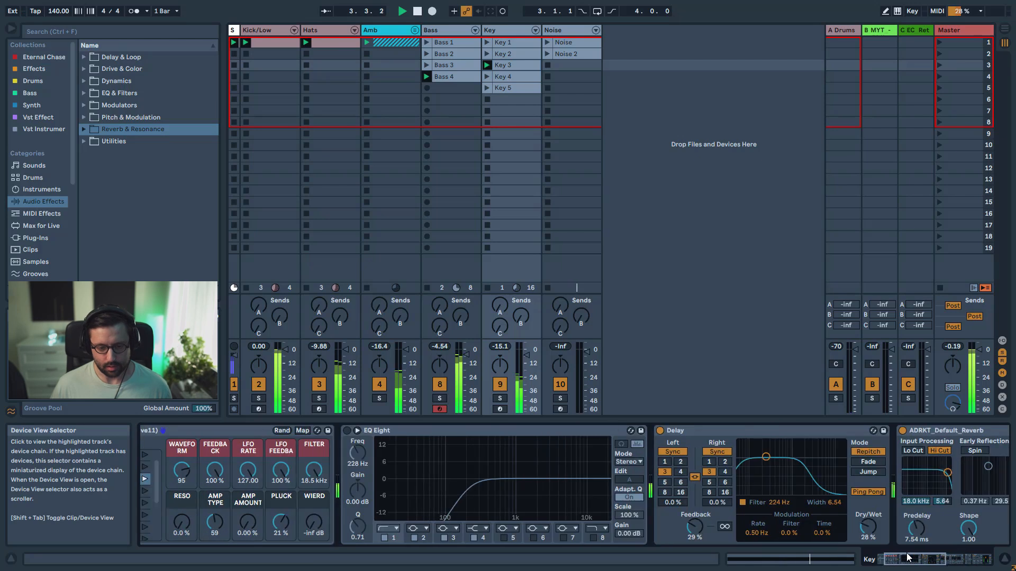
pyautogui.press('space')
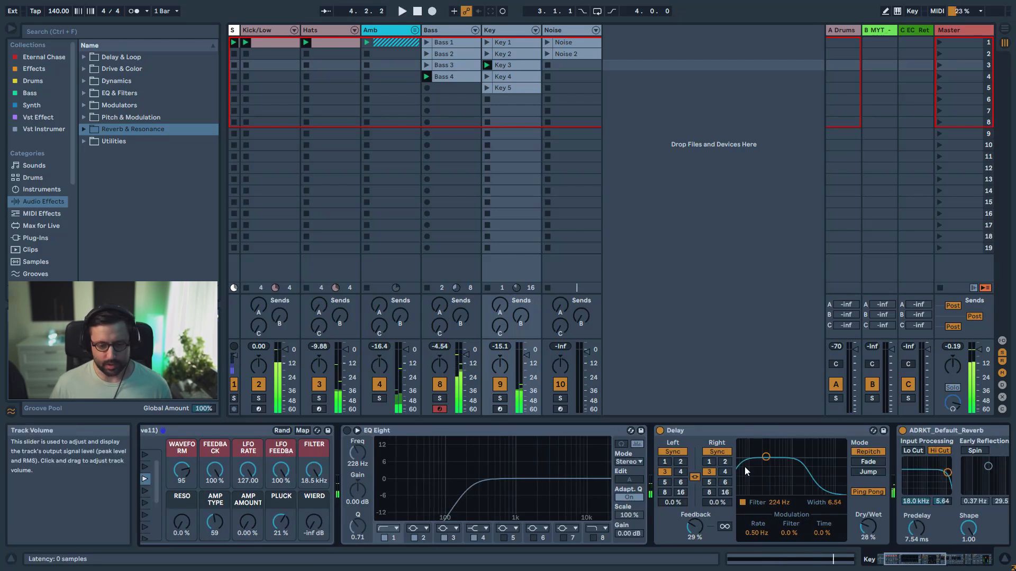
pyautogui.moveTo(922, 557); pyautogui.dragTo(899, 558)
pyautogui.click(231, 491)
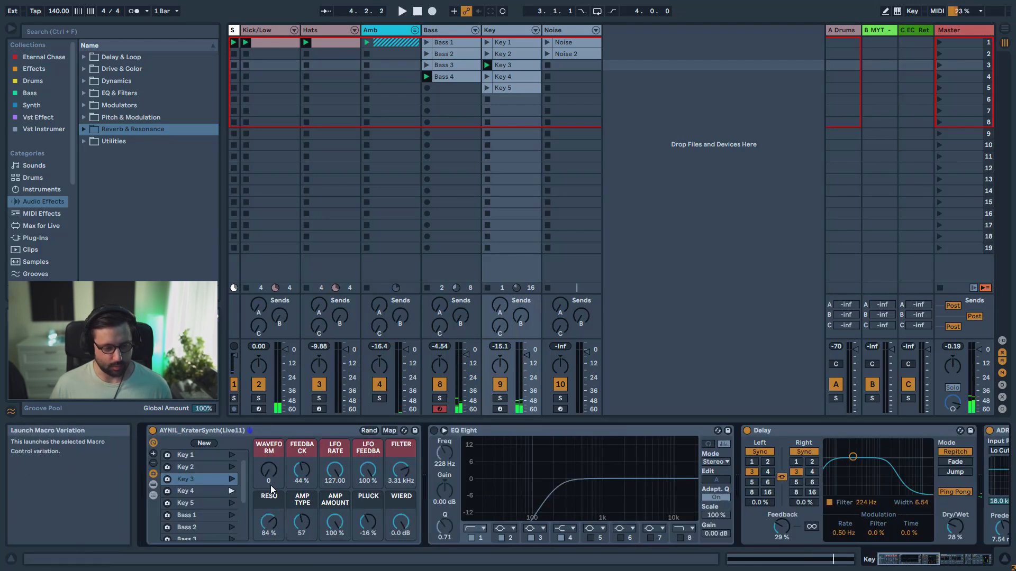
pyautogui.click(499, 399)
pyautogui.click(487, 76)
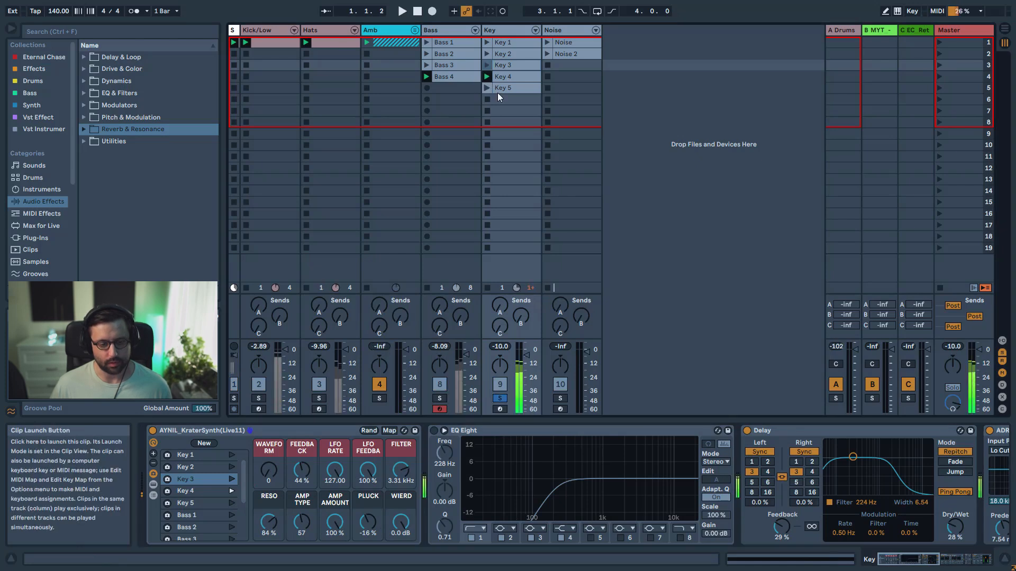
# Unsolo the Key track and set its volume to -12.4 dB
pyautogui.click(500, 397)
pyautogui.moveTo(521, 357); pyautogui.dragTo(521, 364)
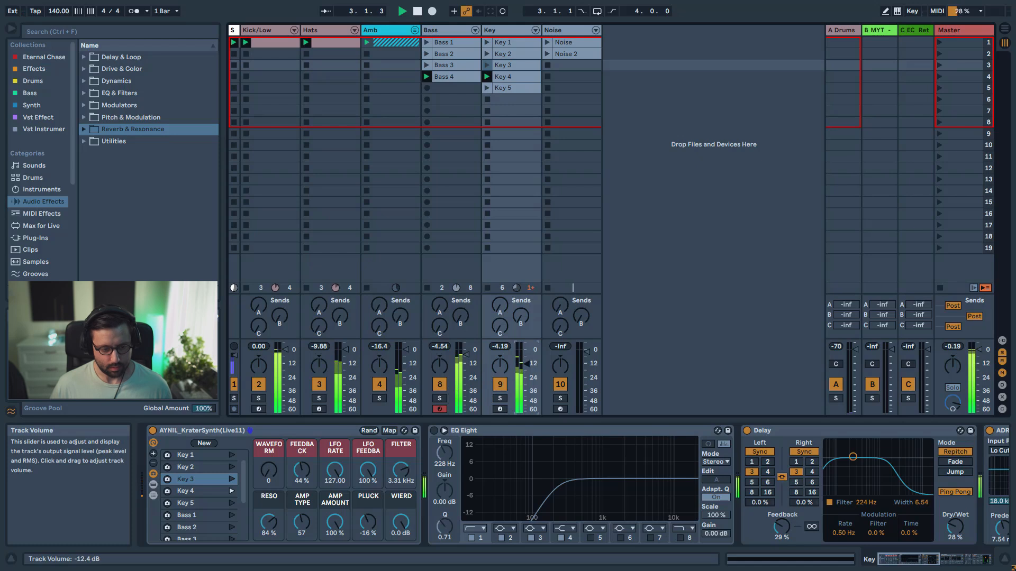
# Recall the Key 5 macro variation, play the Key 5 clip with the Filter macro lowered to 510 Hz, and stop playback
pyautogui.click(230, 503)
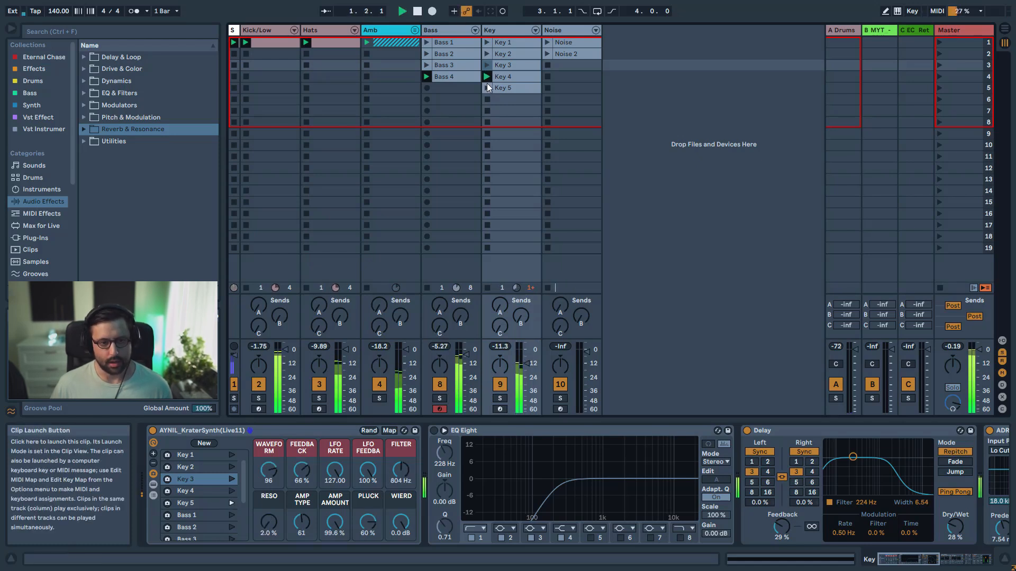
pyautogui.click(519, 91)
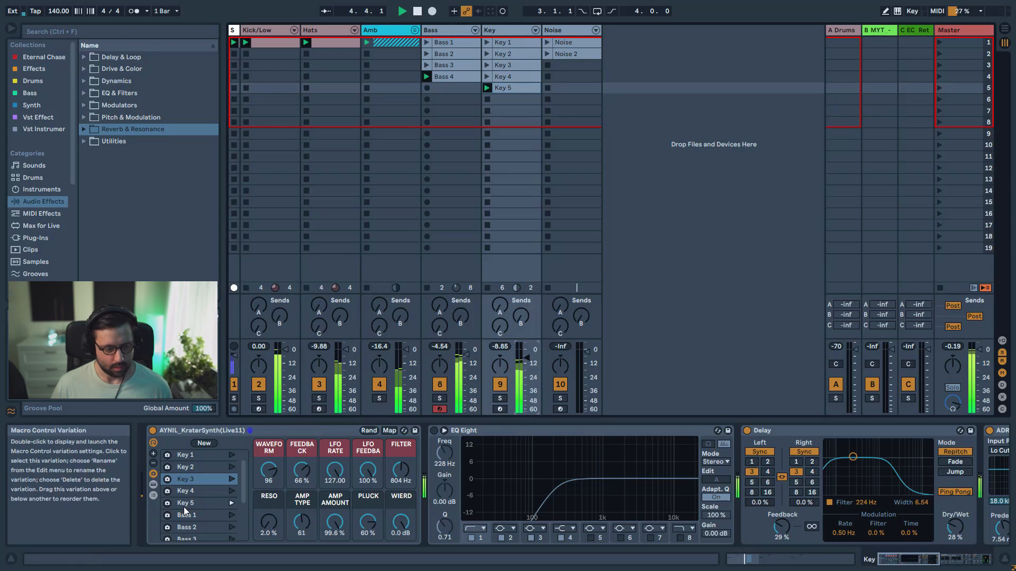
pyautogui.click(232, 503)
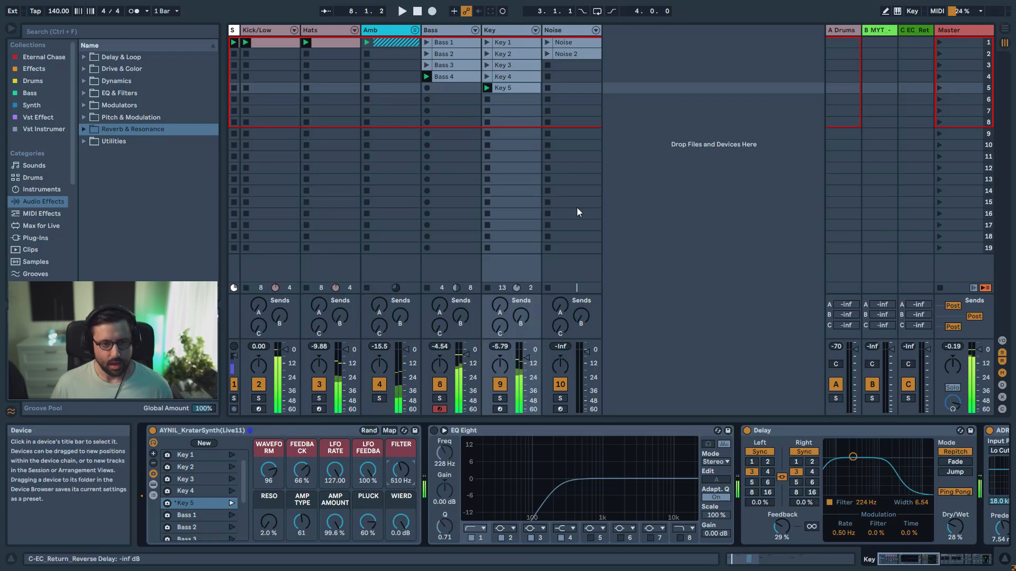
pyautogui.press('space')
# Mute Key, play the Noise clip soloed with the Noise macro variation recalled, and unsolo the track
pyautogui.click(561, 399)
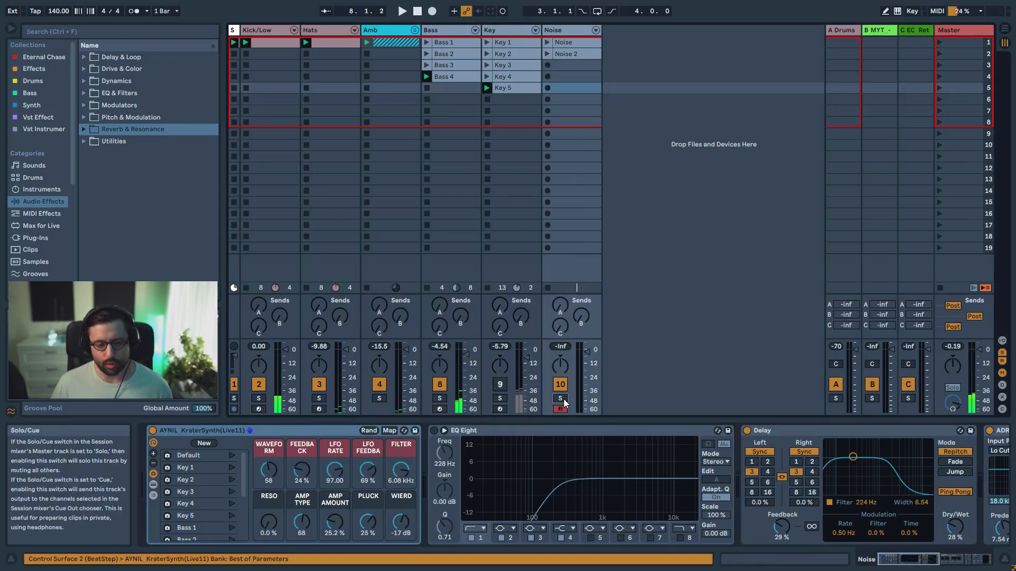
pyautogui.click(547, 42)
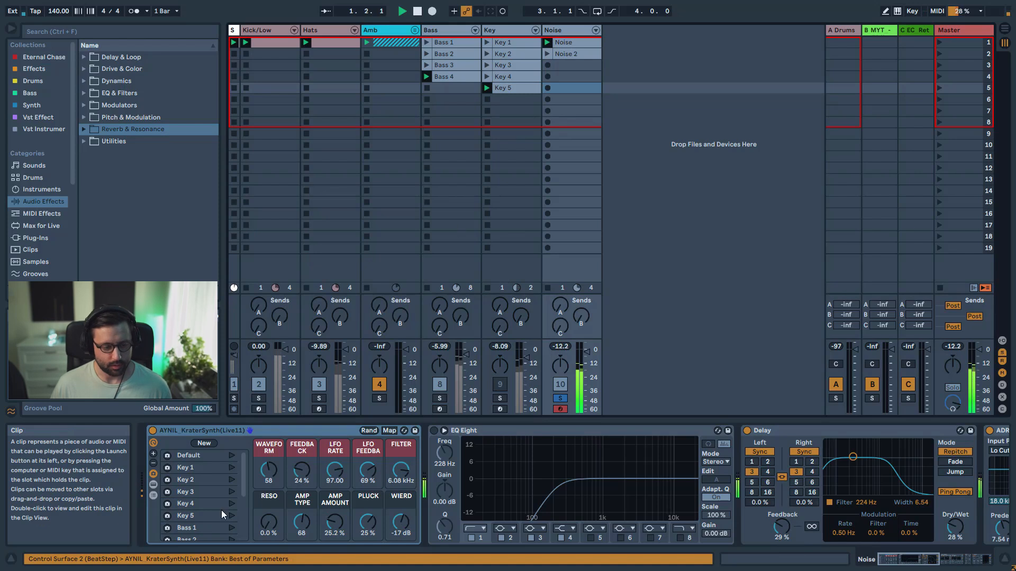
pyautogui.scroll(-3, 233, 527)
pyautogui.click(232, 525)
pyautogui.press('space')
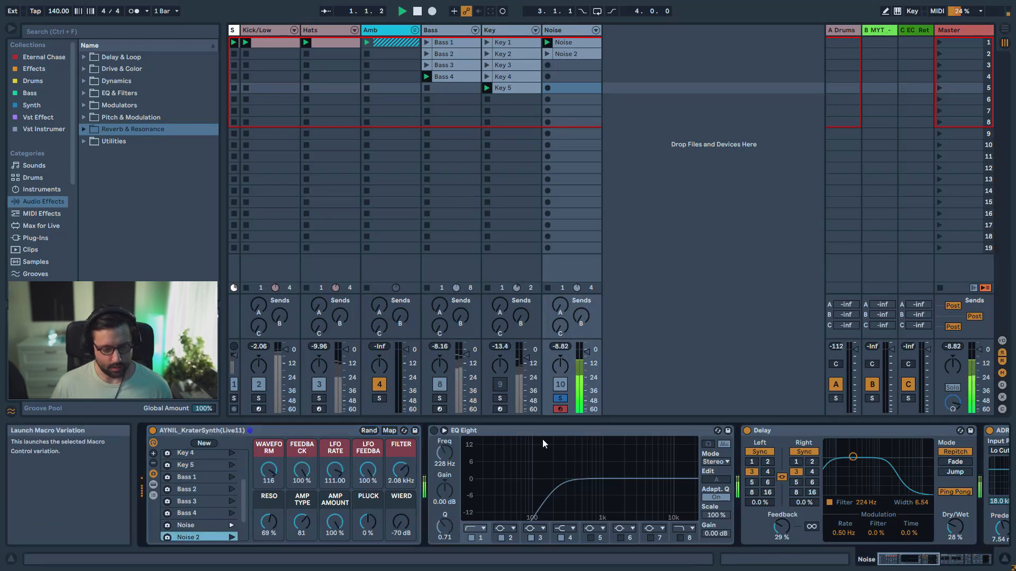
pyautogui.click(561, 398)
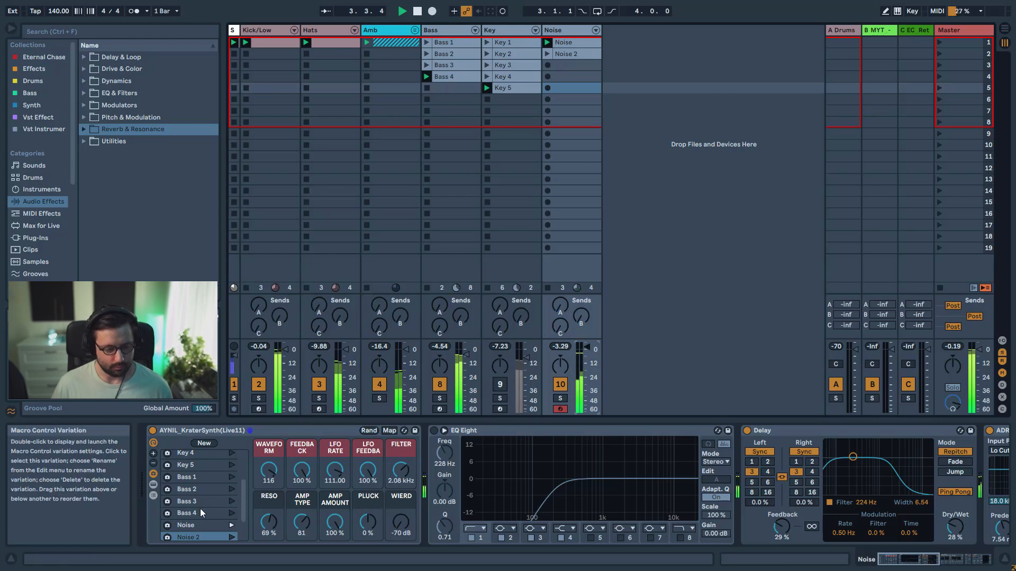
# Recall the Noise 2 macro variation on the Noise synth and play the Noise 2 clip
pyautogui.scroll(-2, 201, 514)
pyautogui.click(232, 509)
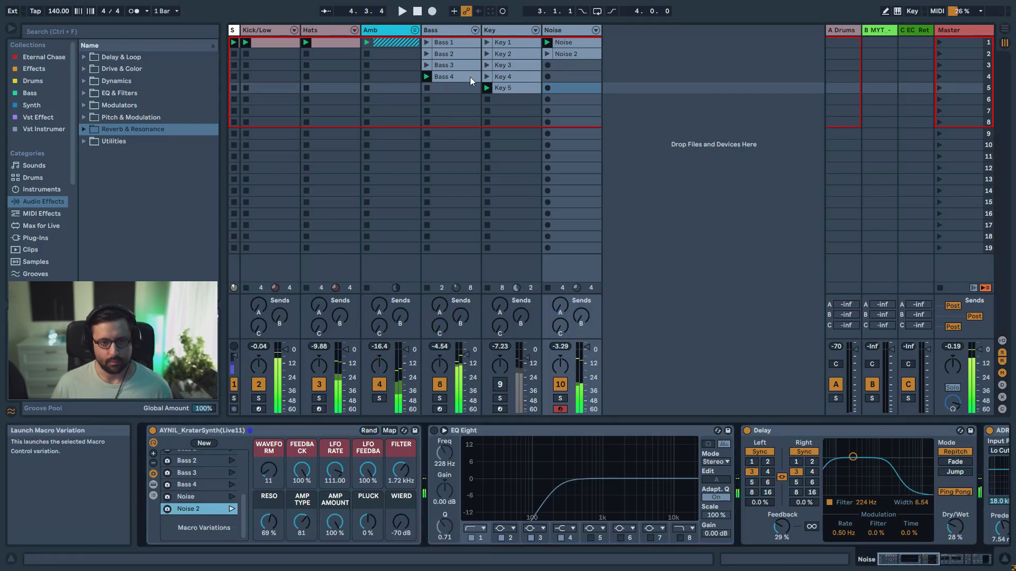
pyautogui.click(547, 53)
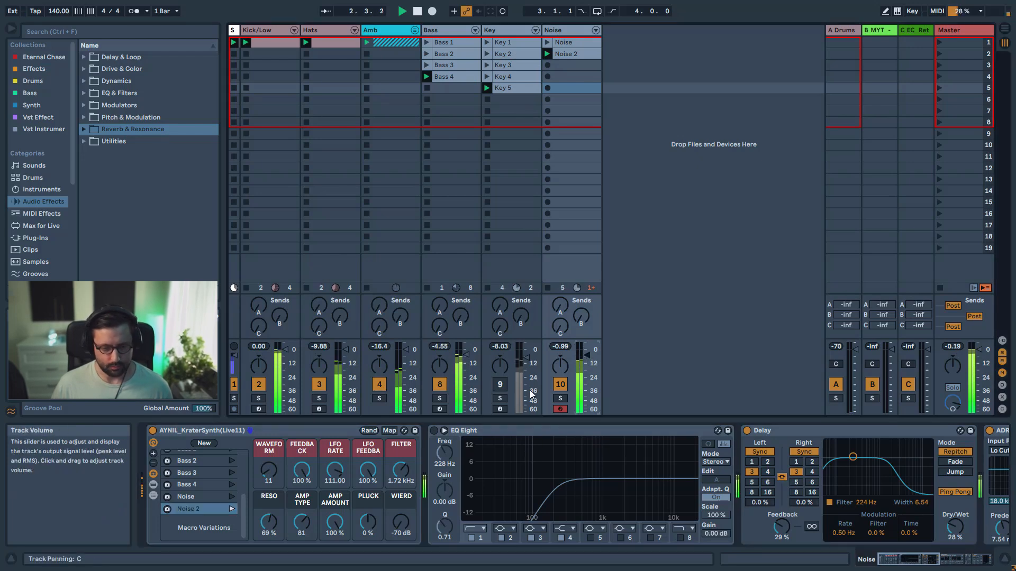
# Mute Hats, solo Noise and sweep its Filter macro, trying 3.15 kHz and finishing at 176 Hz
pyautogui.click(320, 386)
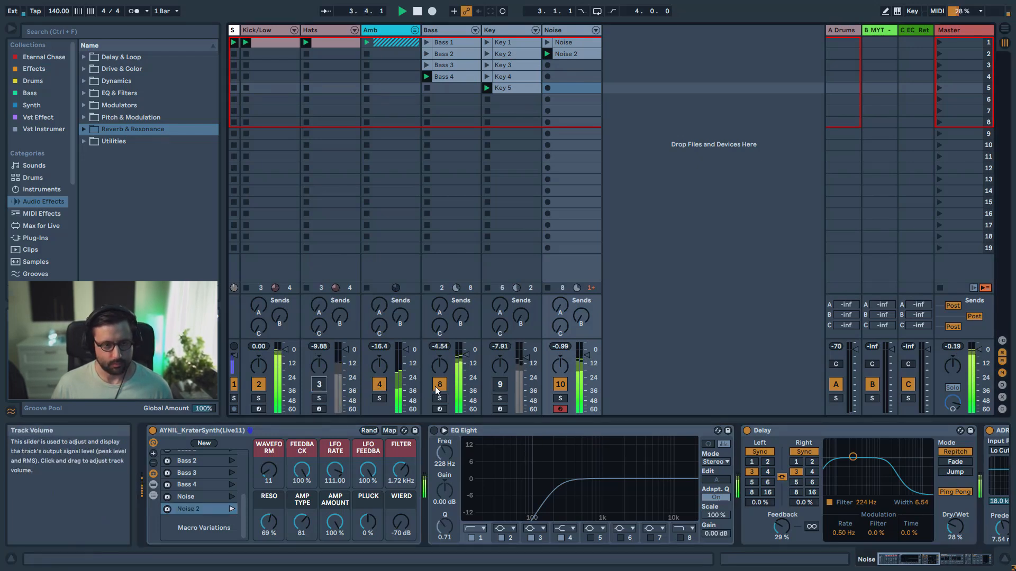
pyautogui.moveTo(401, 469); pyautogui.dragTo(401, 497)
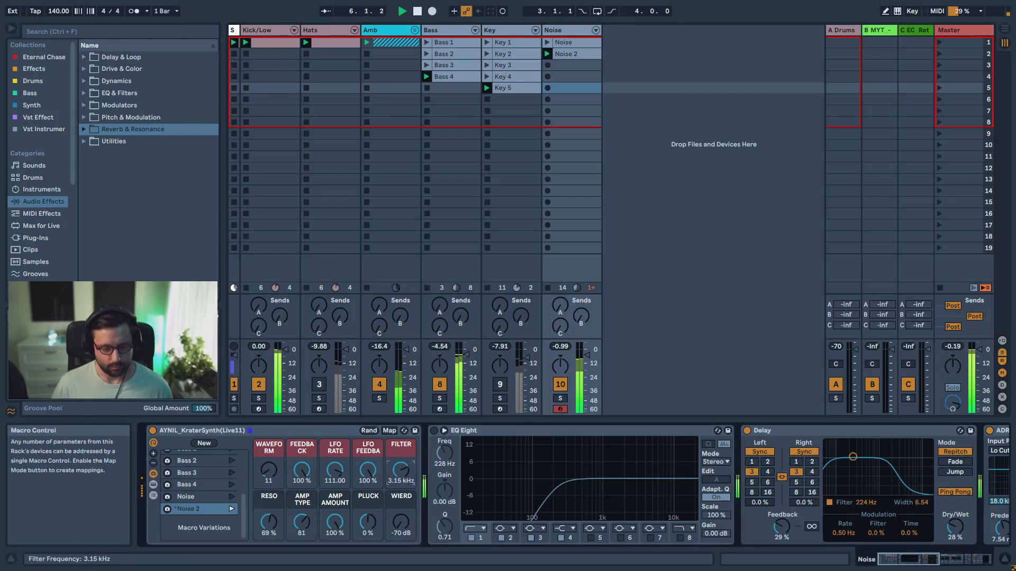
pyautogui.click(561, 399)
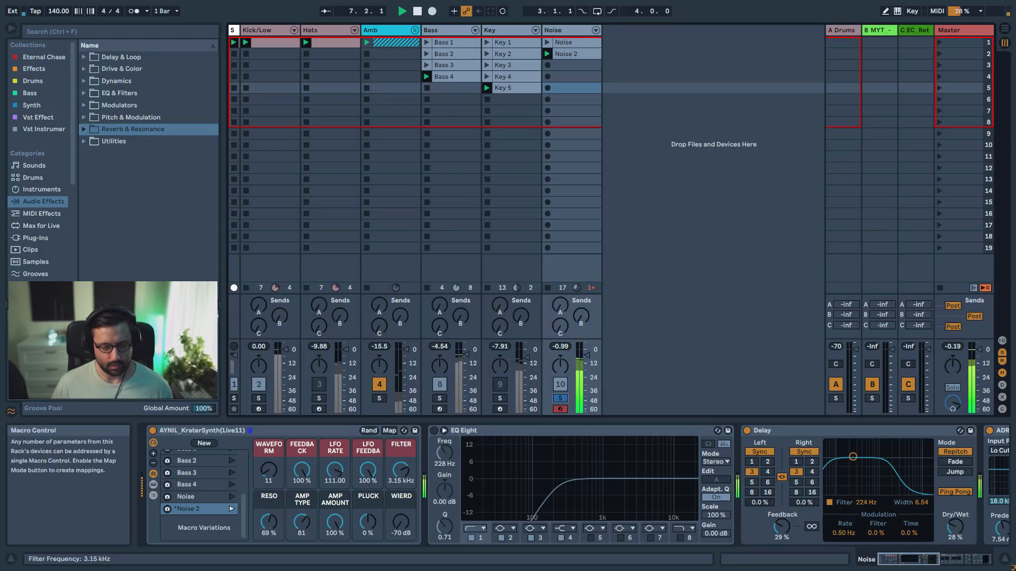
pyautogui.moveTo(401, 470); pyautogui.dragTo(400, 493)
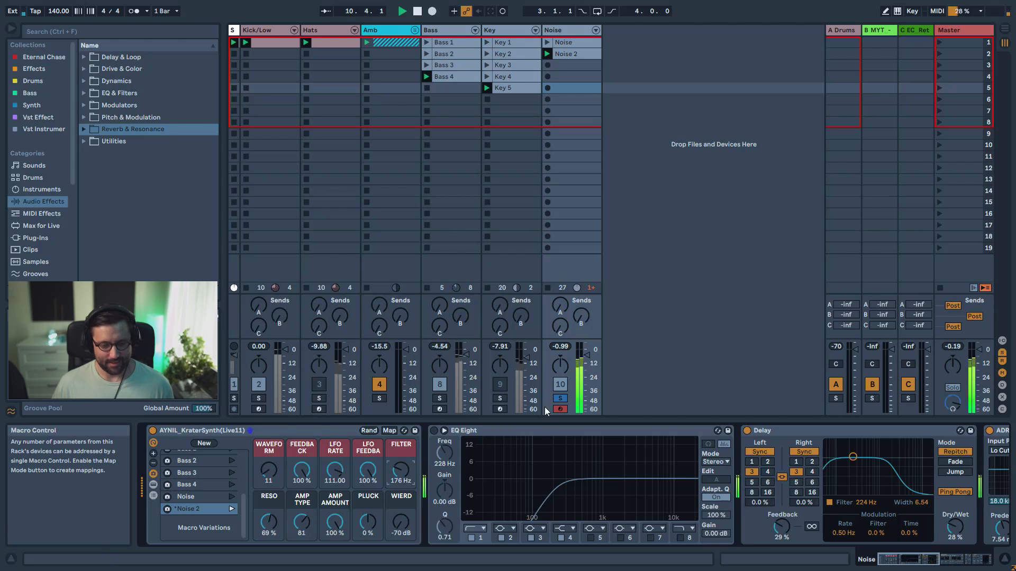
# Enable EQ Eight on the Noise track, shape low and high cuts, and boost band 3 by 3.84 dB at 918 Hz
pyautogui.click(434, 430)
pyautogui.moveTo(566, 498); pyautogui.dragTo(545, 488)
pyautogui.click(681, 537)
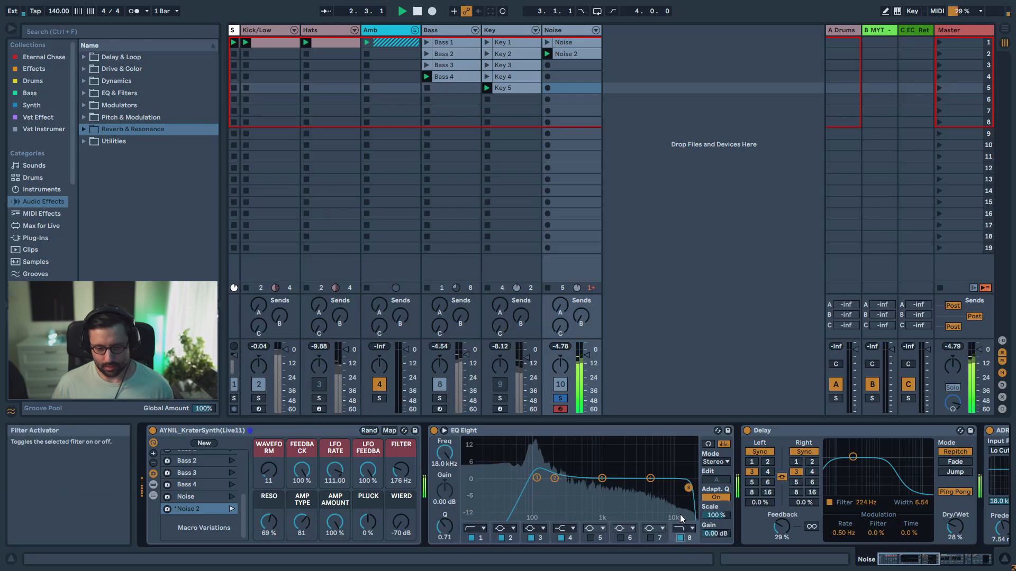
pyautogui.moveTo(688, 489); pyautogui.dragTo(599, 469)
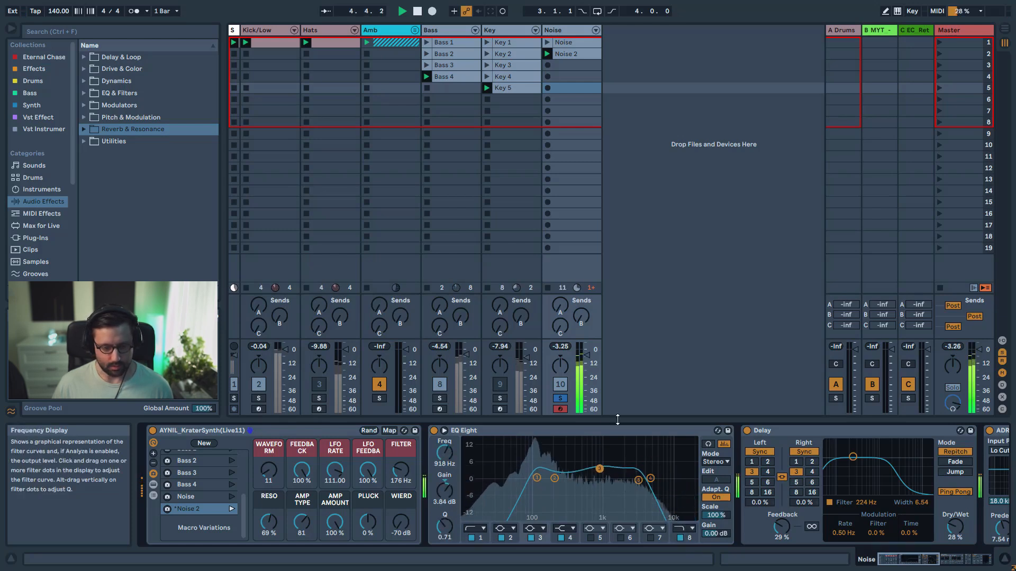
# Unsolo Noise, mute the Amb and Bass tracks, and unmute Hats to hear the noise with the drums
pyautogui.click(560, 399)
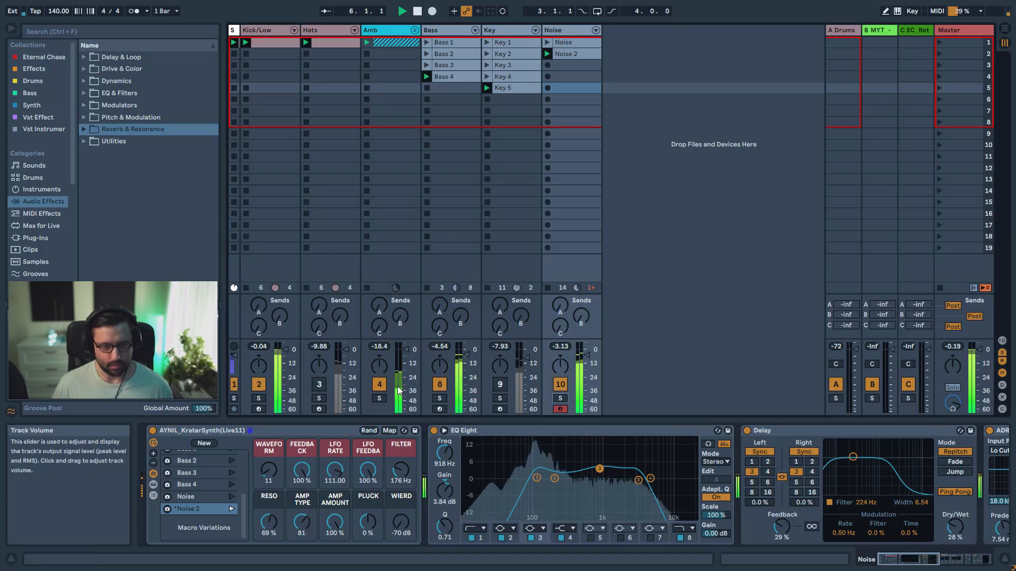
pyautogui.click(440, 386)
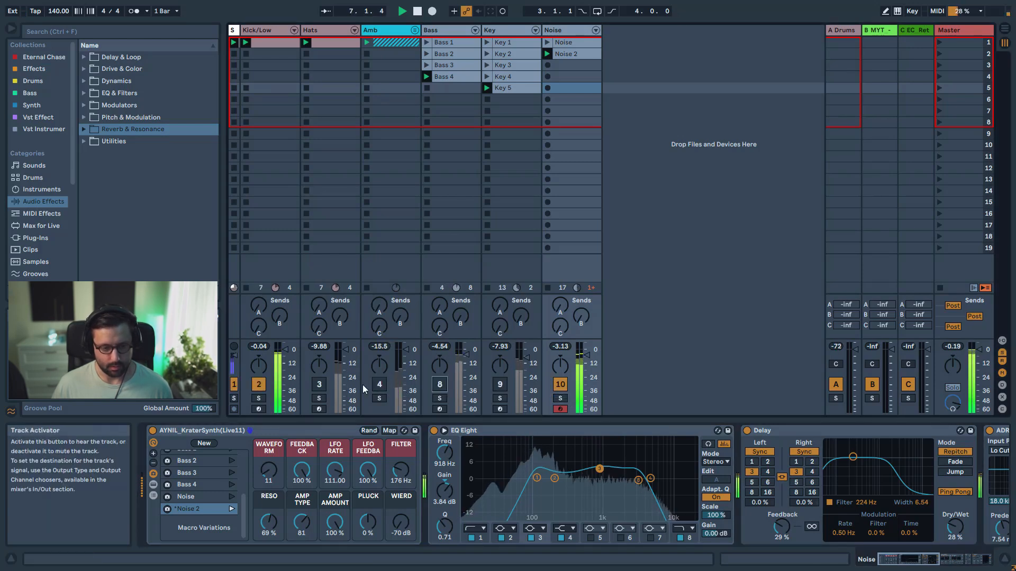
pyautogui.click(319, 385)
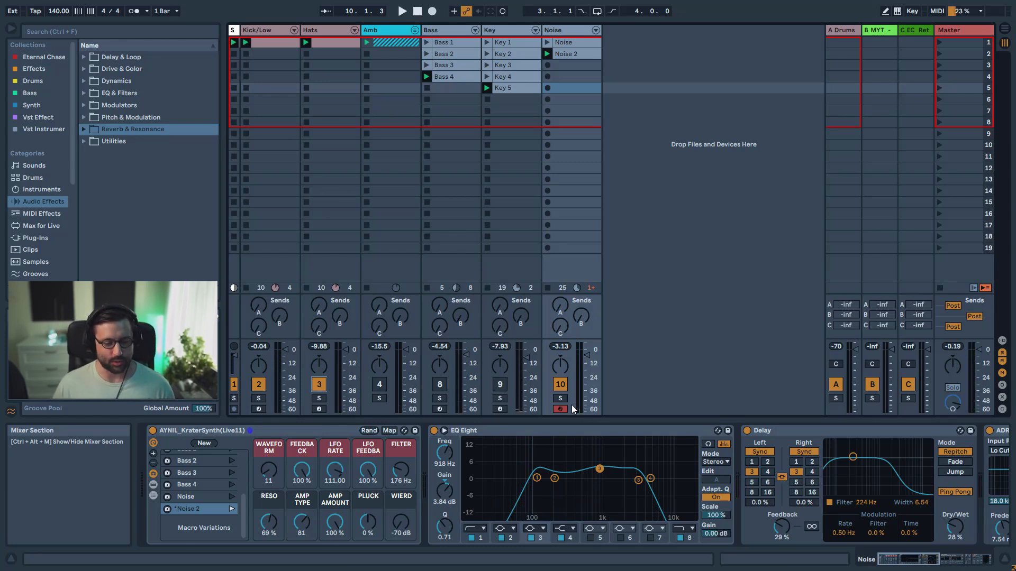
# Insert a new MIDI track and load the Operator instrument onto it
pyautogui.hotkey('ctrl', 'shift', 't')
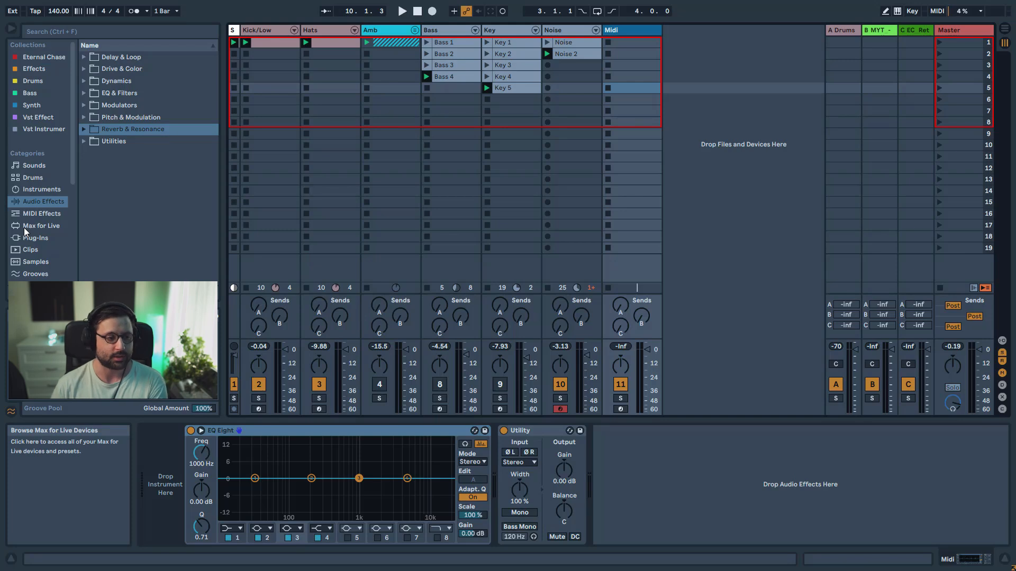
pyautogui.click(51, 189)
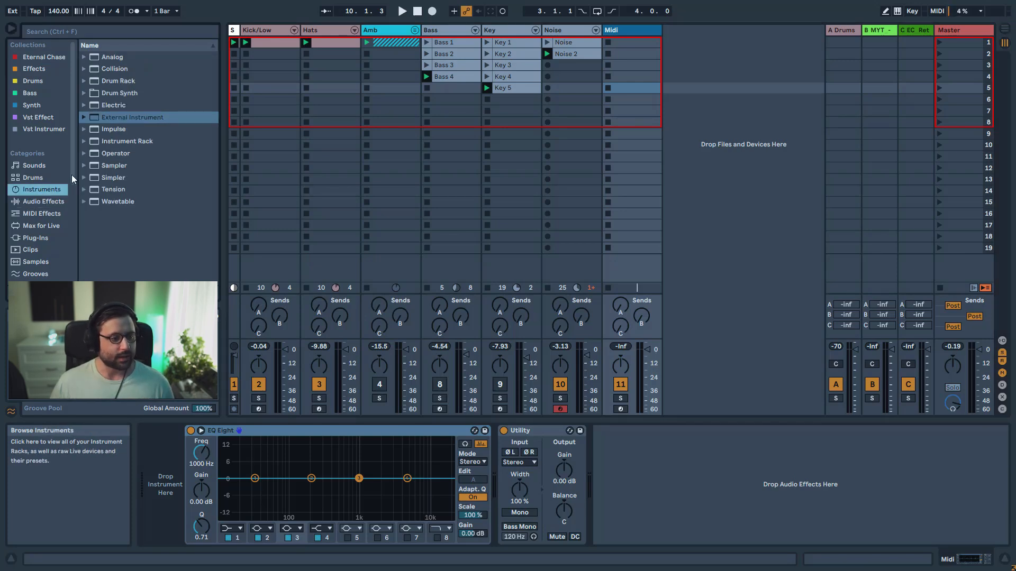
pyautogui.click(115, 155)
pyautogui.moveTo(115, 156); pyautogui.dragTo(164, 506)
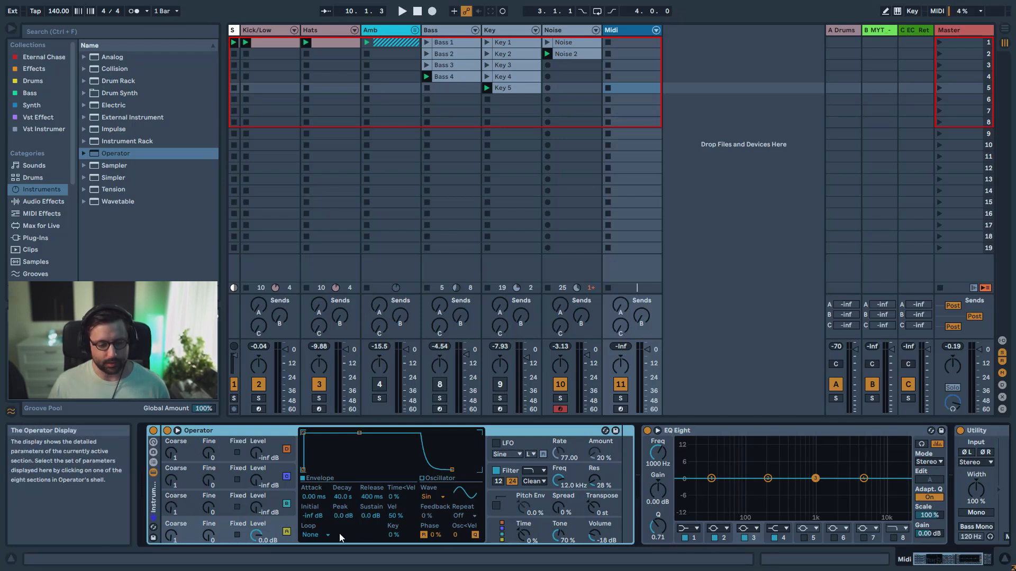
# Examine the feedback settings of Operator's individual oscillators
pyautogui.click(433, 514)
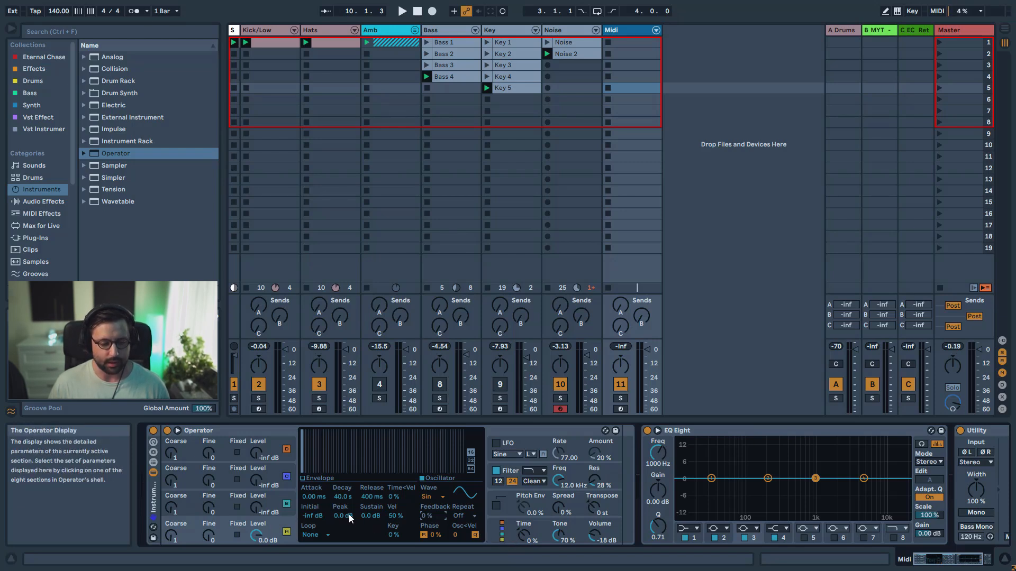
pyautogui.click(288, 513)
pyautogui.click(288, 487)
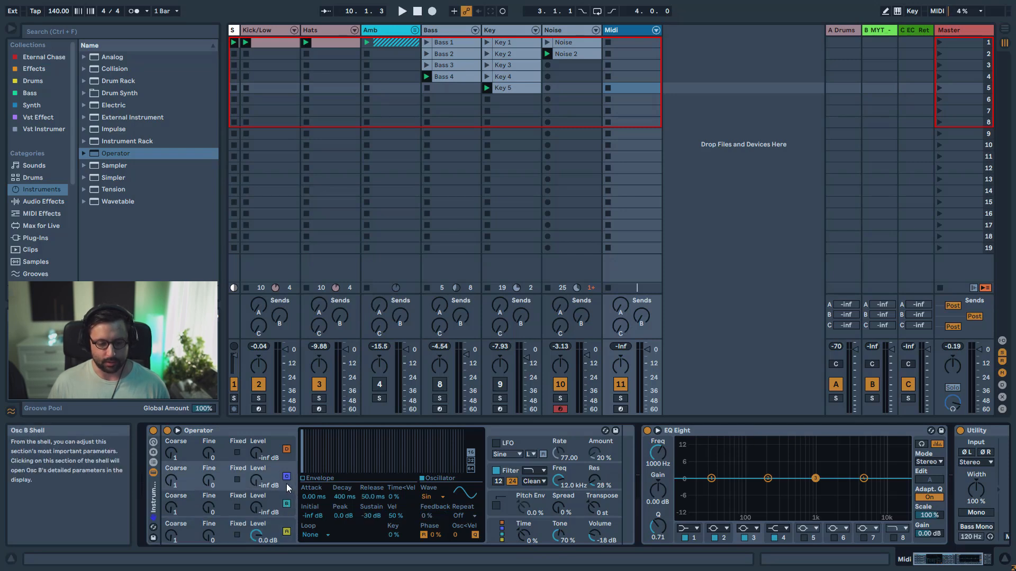
pyautogui.click(288, 455)
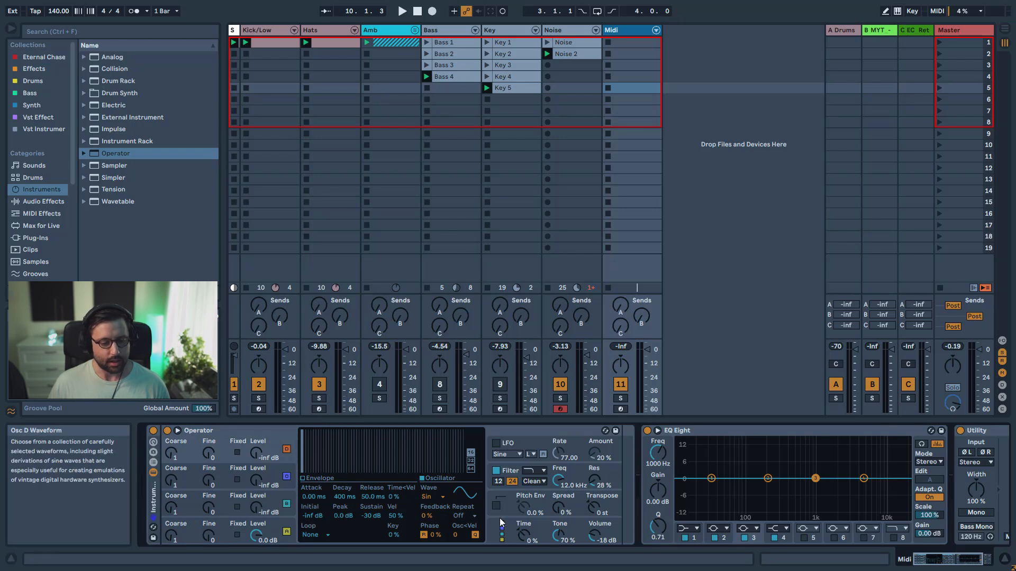
pyautogui.moveTo(426, 516); pyautogui.dragTo(426, 509)
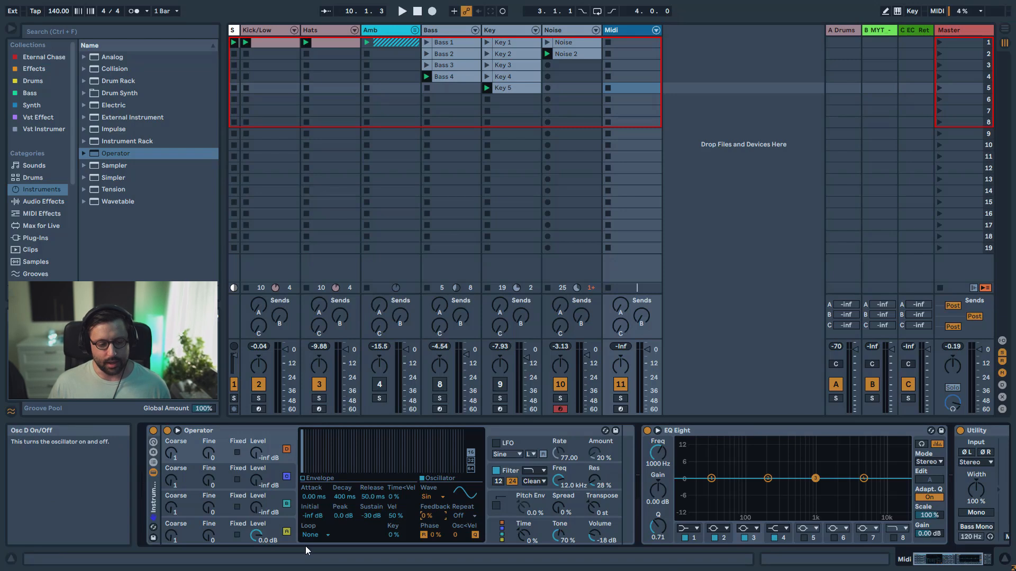
# Reduce Operator to oscillator A with the side-by-side algorithm and group it into an Instrument Rack
pyautogui.click(290, 527)
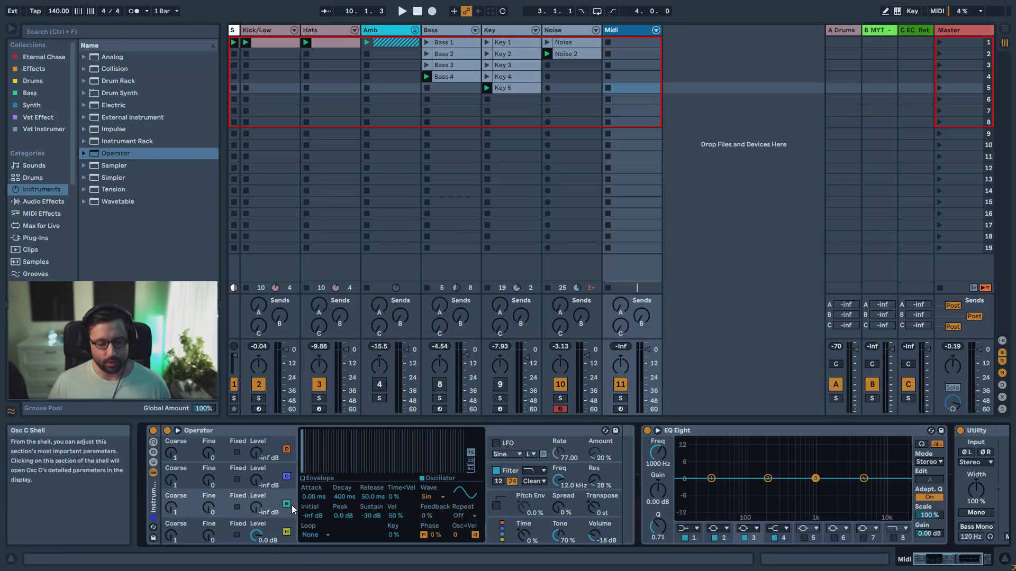
pyautogui.click(513, 532)
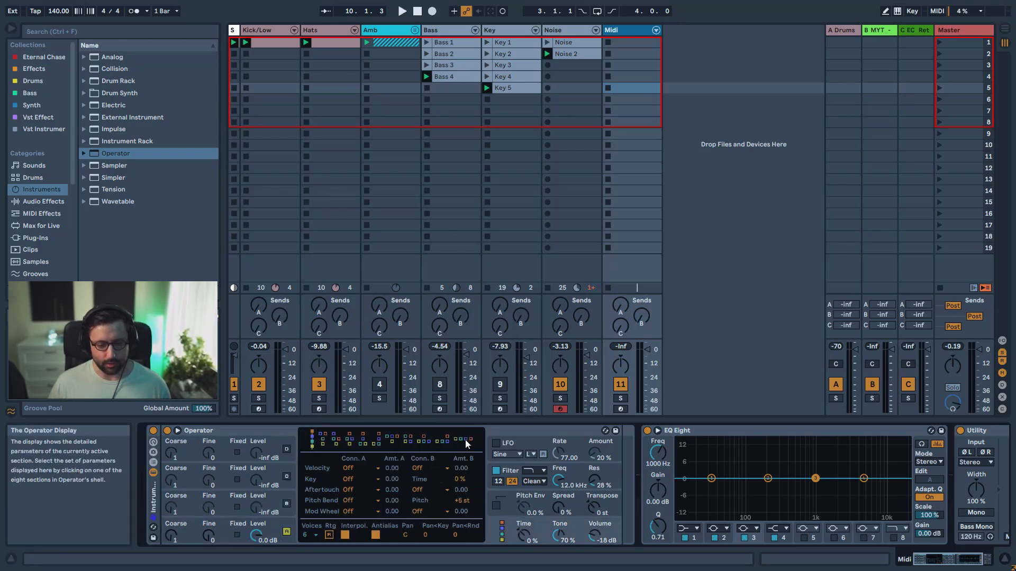
pyautogui.hotkey('ctrl', 'g')
# Arm the new MIDI track and raise oscillator A's feedback, trying 38% and finishing at 84%
pyautogui.click(622, 408)
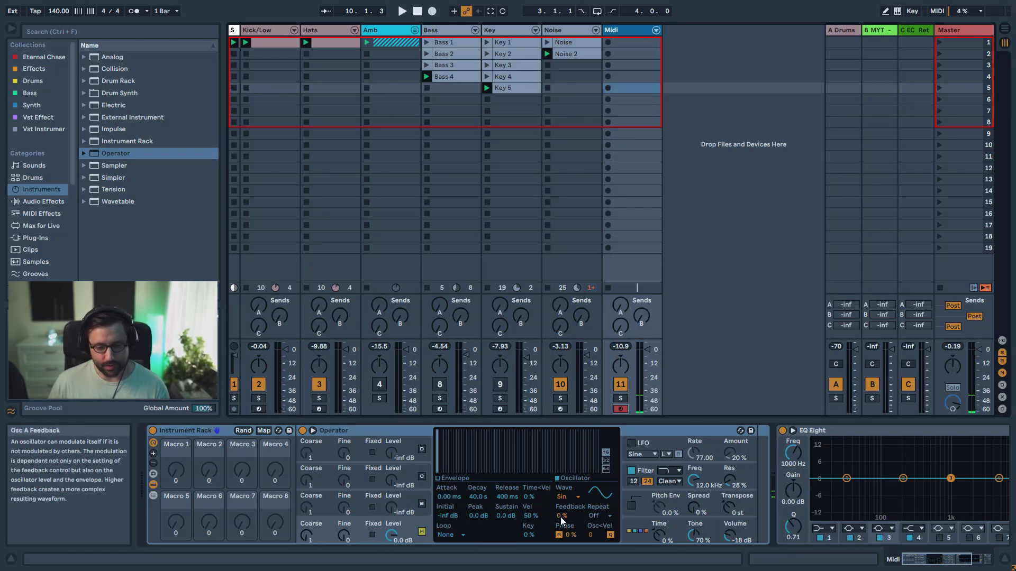
pyautogui.moveTo(560, 516); pyautogui.dragTo(560, 496)
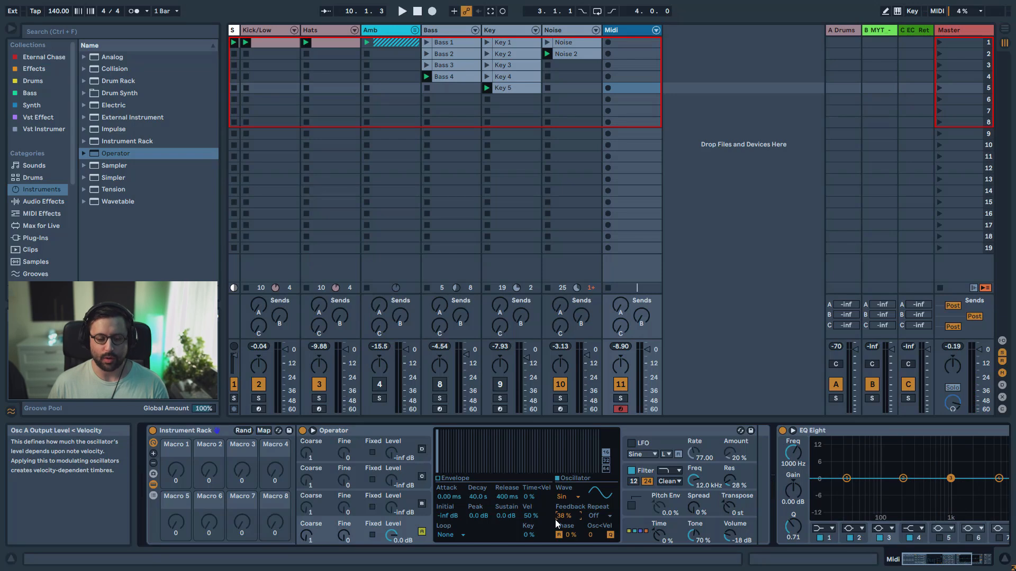
pyautogui.moveTo(562, 519); pyautogui.dragTo(562, 495)
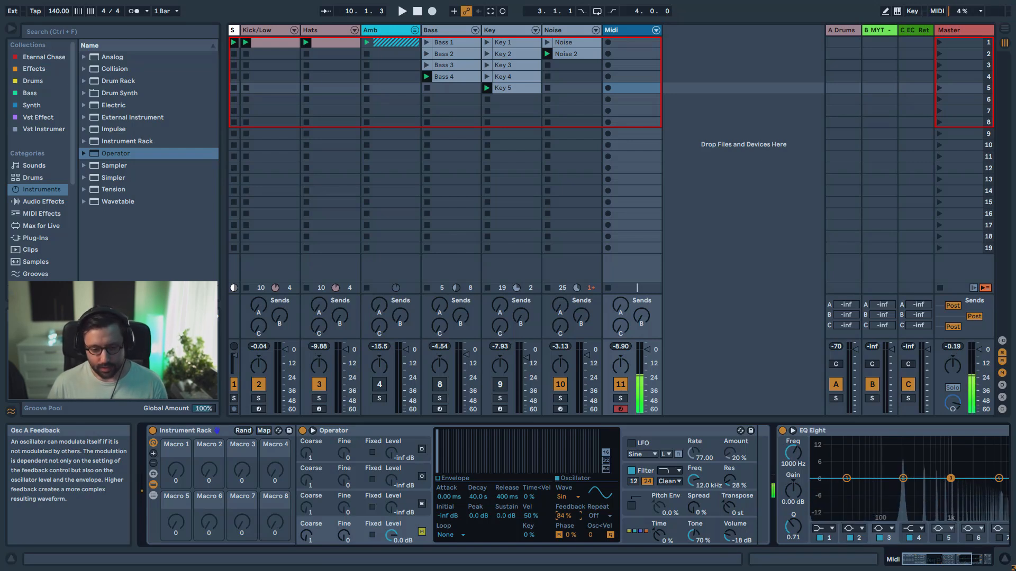
# Lower oscillator A's feedback to 20% and map its waveform and feedback to Macros 1 and 2
pyautogui.moveTo(564, 516)
pyautogui.mouseDown()
pyautogui.moveTo(563, 507)
pyautogui.moveTo(563, 518)
pyautogui.mouseUp()
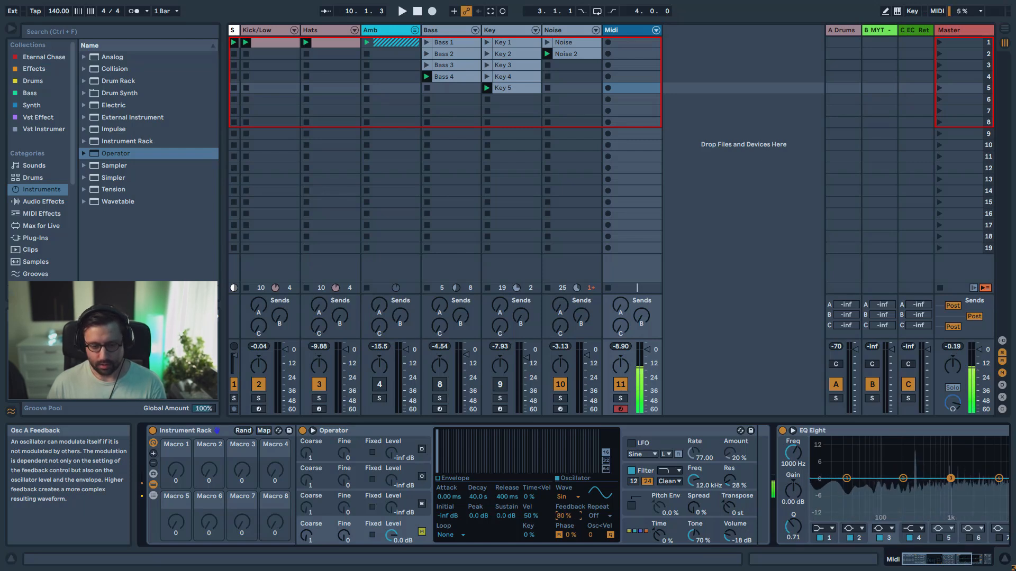
pyautogui.moveTo(564, 521); pyautogui.dragTo(564, 552)
pyautogui.rightClick(562, 496)
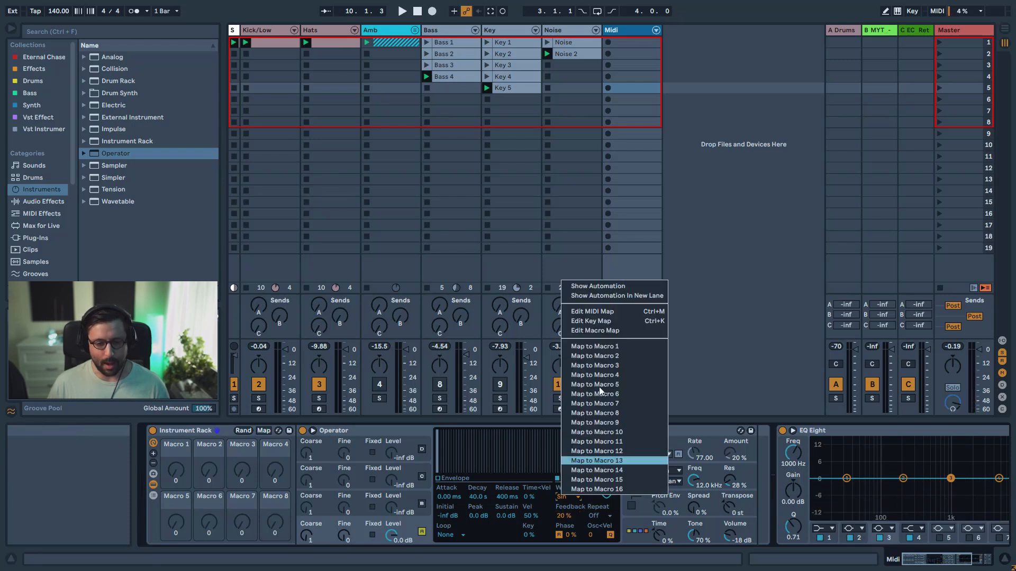
pyautogui.click(595, 347)
pyautogui.moveTo(176, 469); pyautogui.dragTo(176, 492)
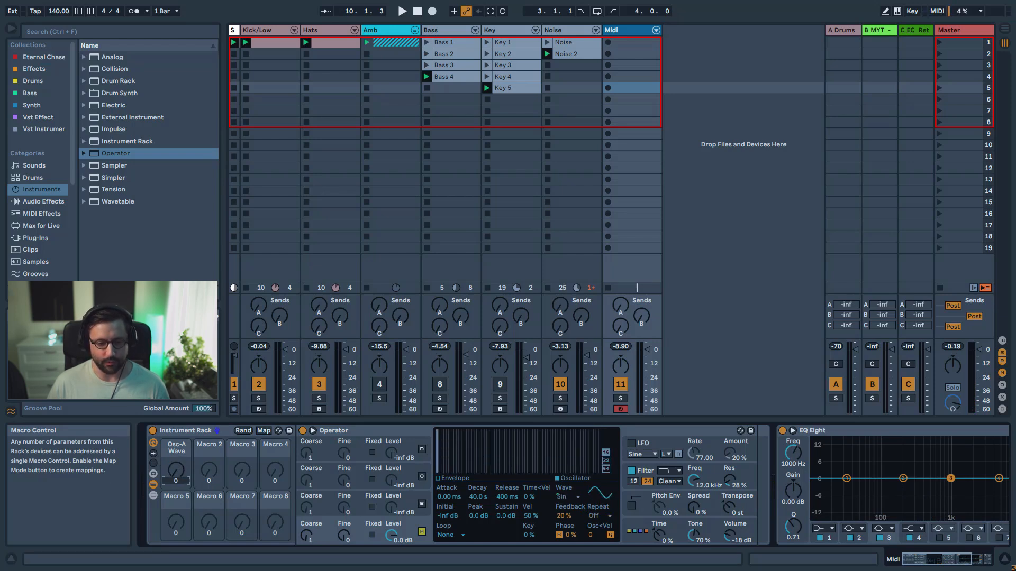
pyautogui.rightClick(563, 515)
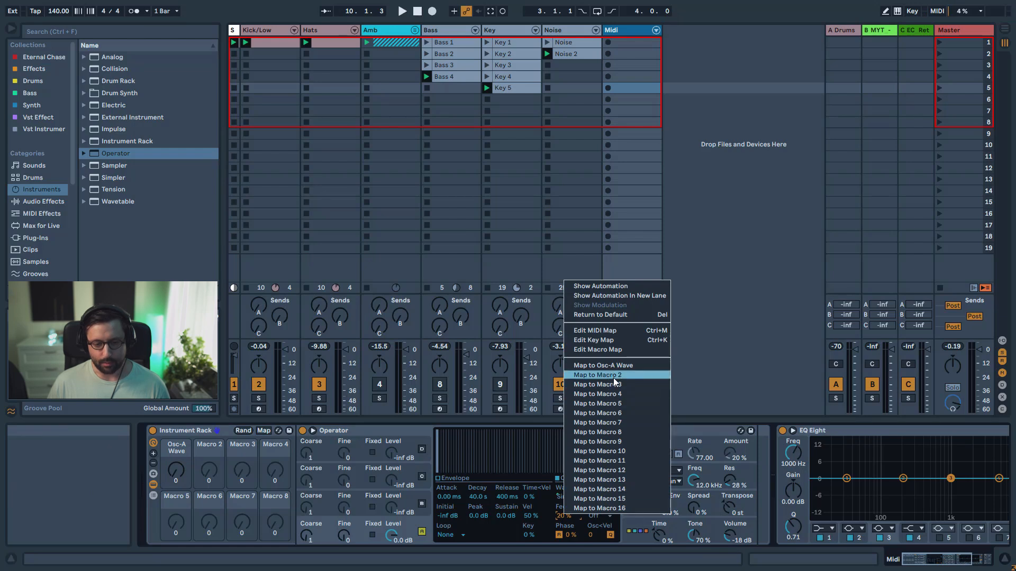
pyautogui.click(592, 381)
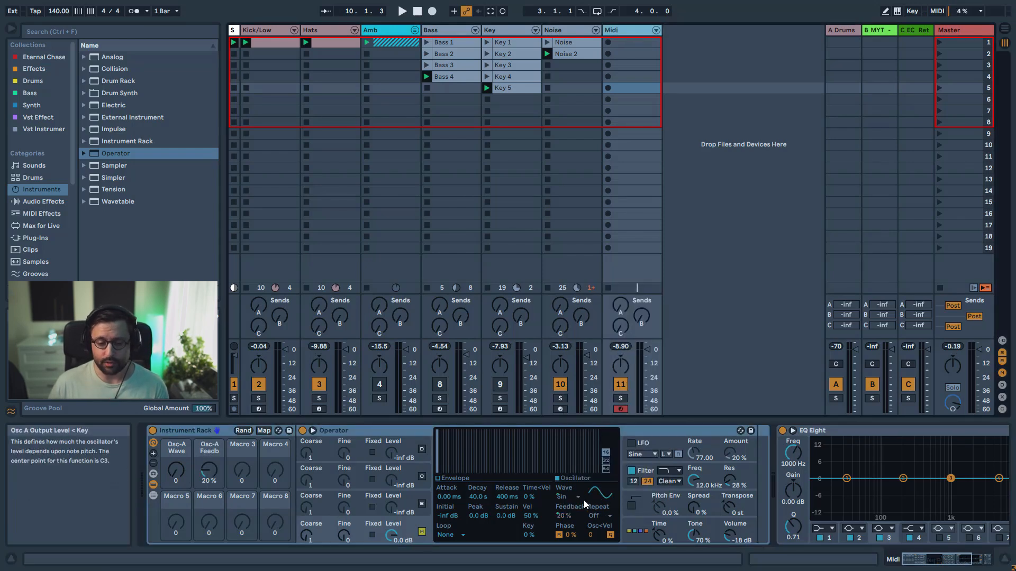
# Enable Operator's LFO and set its destination B to OSC Feedback
pyautogui.click(674, 445)
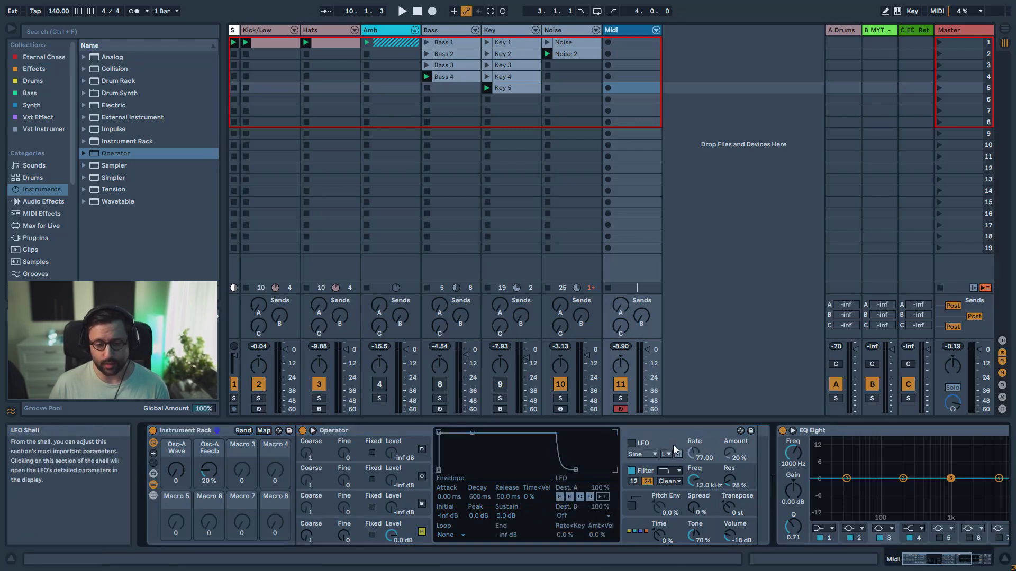
pyautogui.click(631, 443)
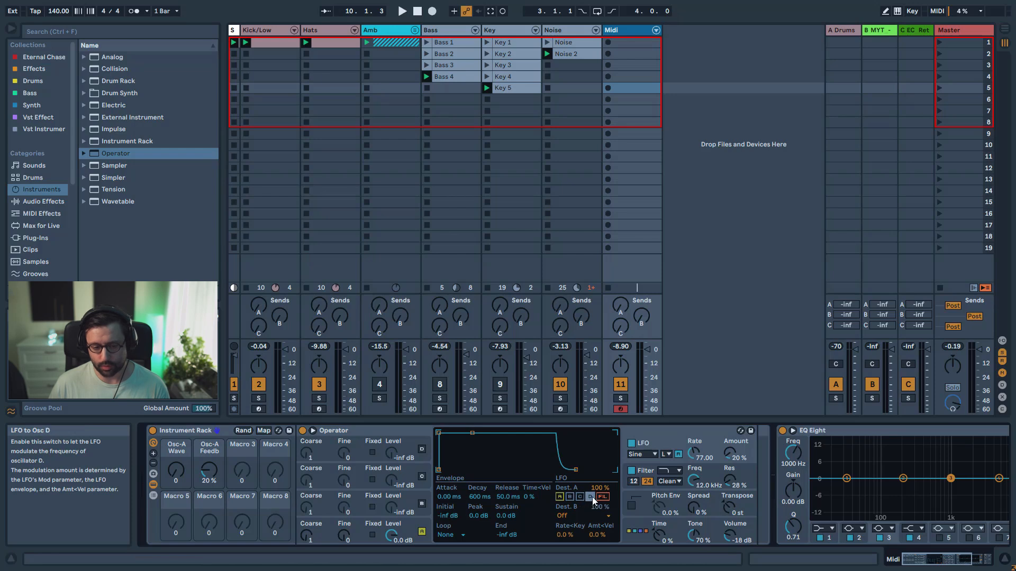
pyautogui.click(572, 517)
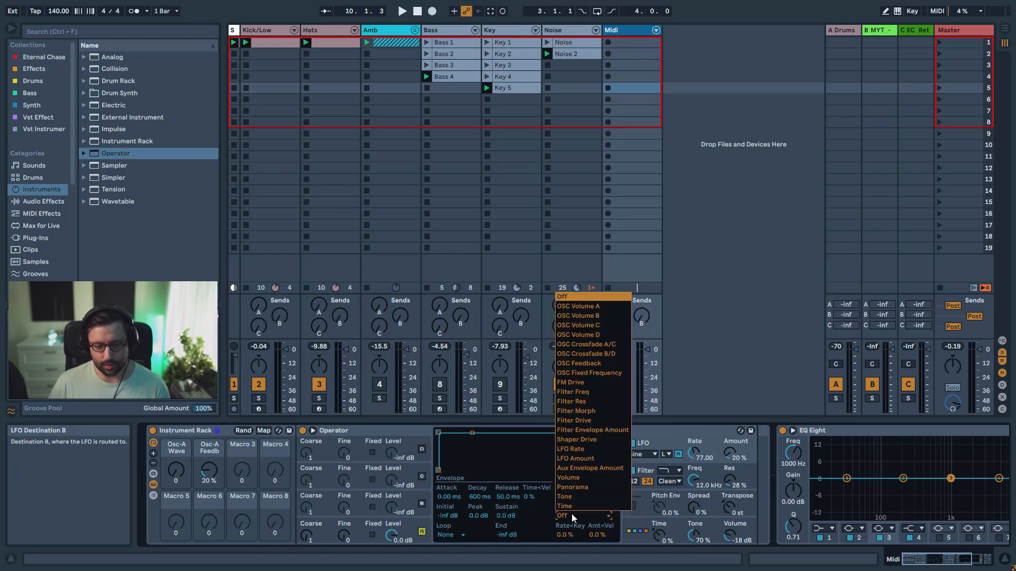
pyautogui.click(601, 365)
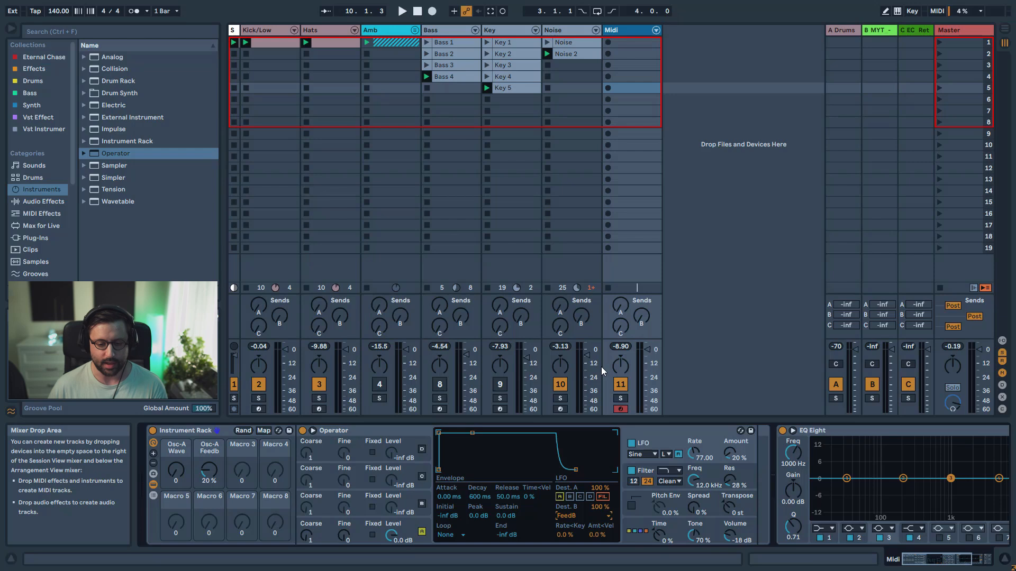
# Keep the LFO in the Low range with rate 116.92 and amount 94%, and raise the feedback macro to 65%
pyautogui.click(666, 455)
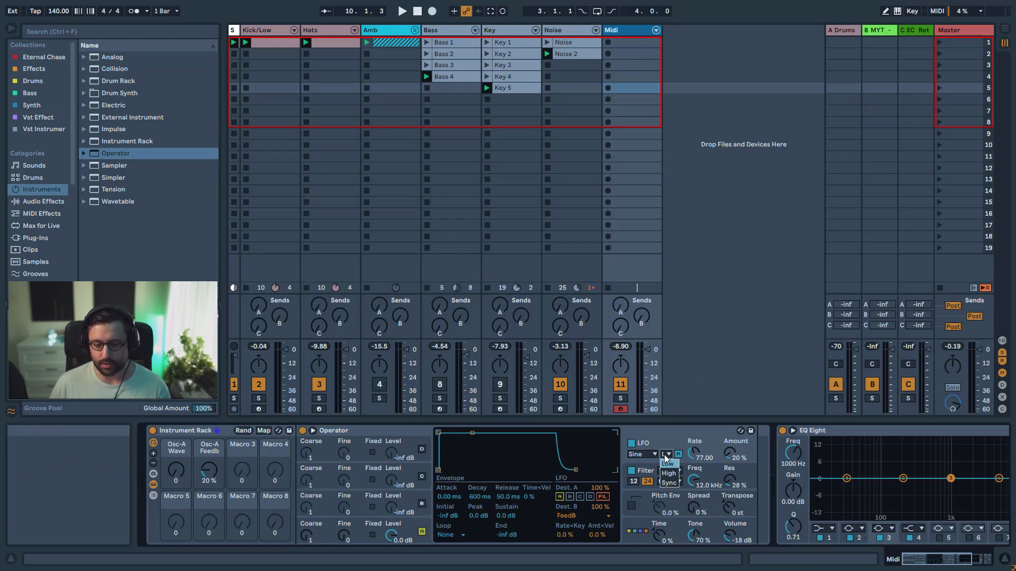
pyautogui.click(666, 463)
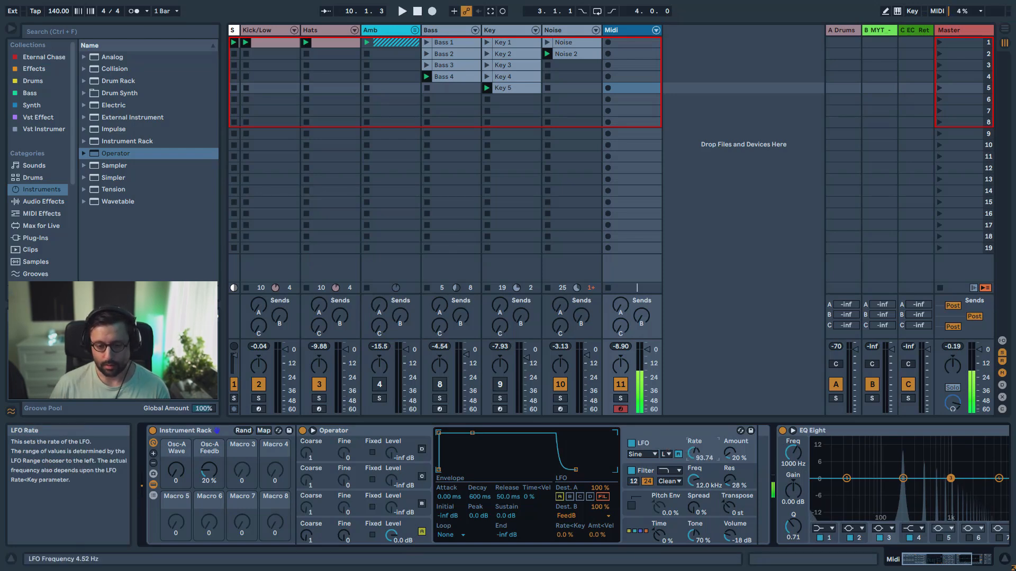
pyautogui.moveTo(694, 453)
pyautogui.mouseDown()
pyautogui.moveTo(730, 440)
pyautogui.moveTo(694, 482)
pyautogui.moveTo(698, 432)
pyautogui.moveTo(697, 453)
pyautogui.mouseUp()
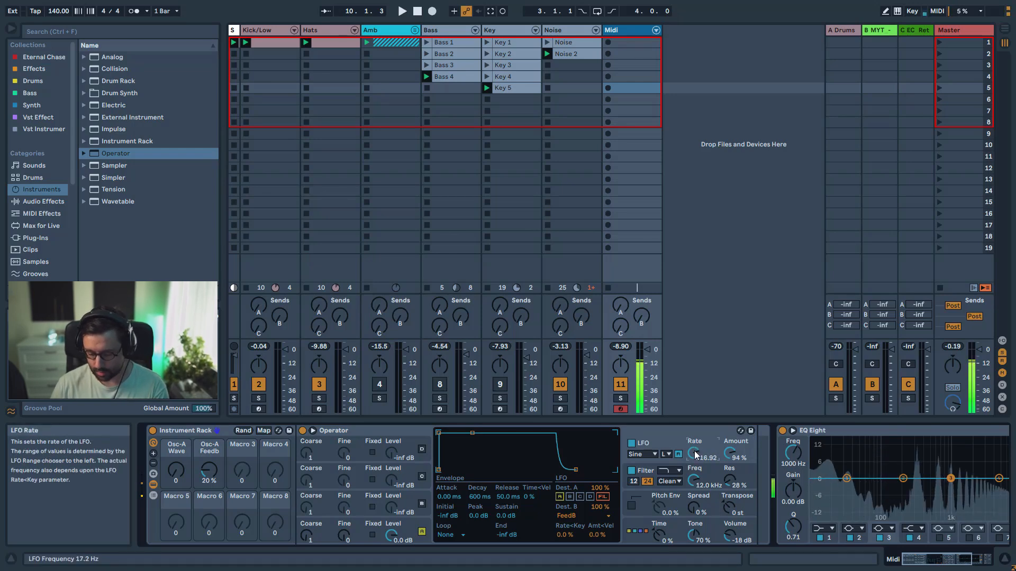
pyautogui.moveTo(209, 470); pyautogui.dragTo(209, 427)
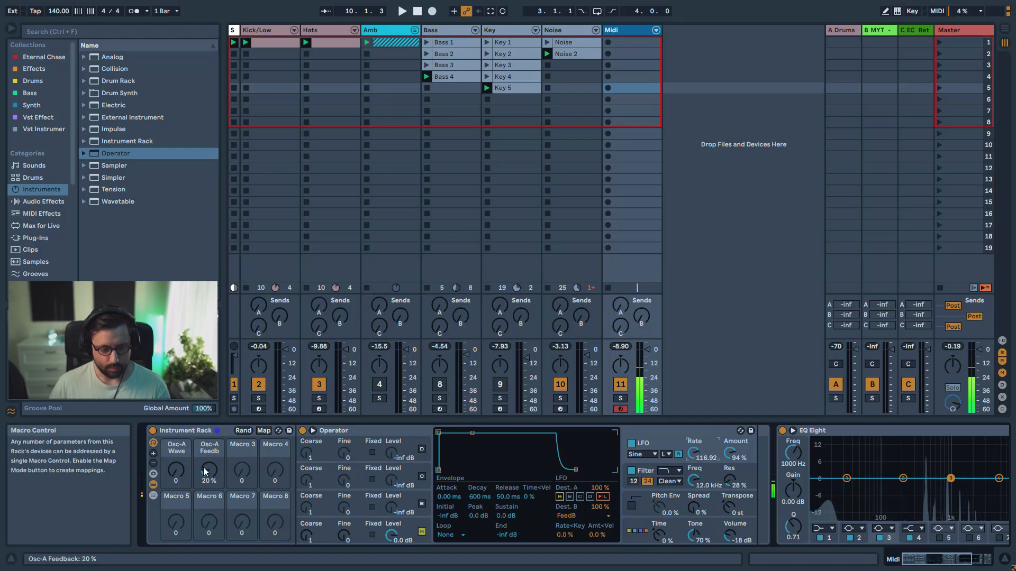
pyautogui.moveTo(209, 469); pyautogui.dragTo(209, 466)
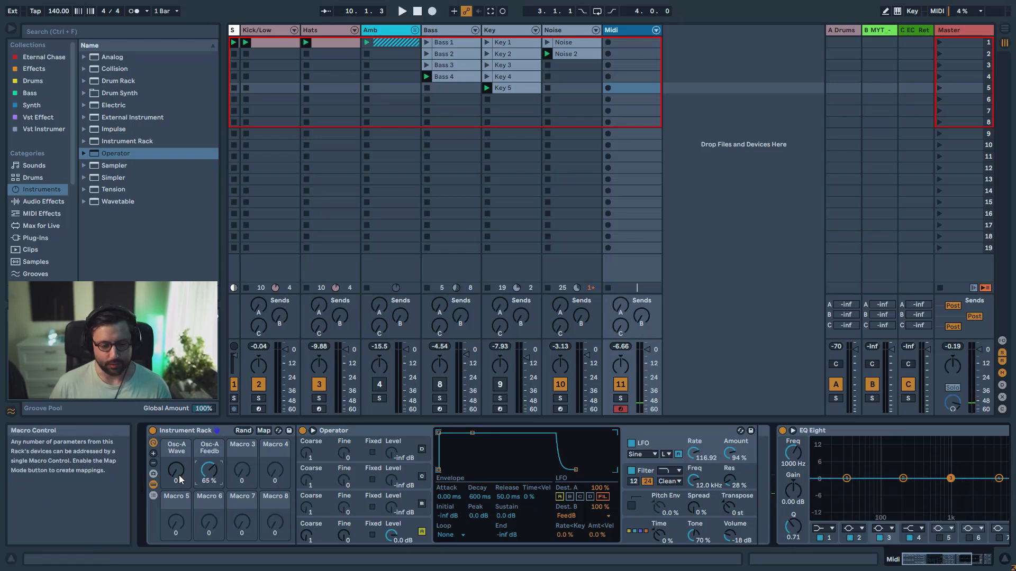
# Map the LFO rate to Macro 3 and the LFO amount to Macro 4
pyautogui.rightClick(697, 451)
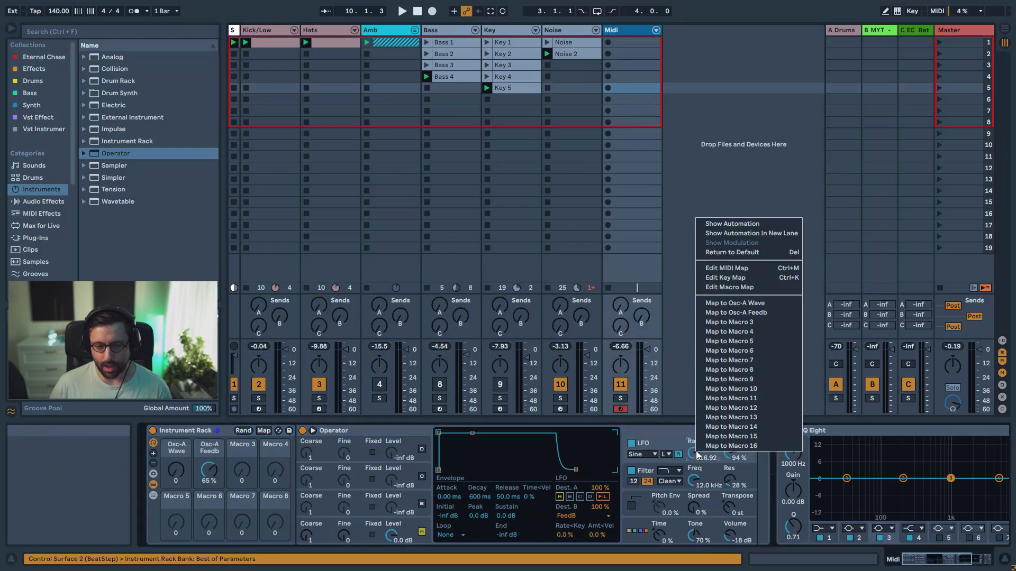
pyautogui.click(740, 322)
pyautogui.rightClick(733, 455)
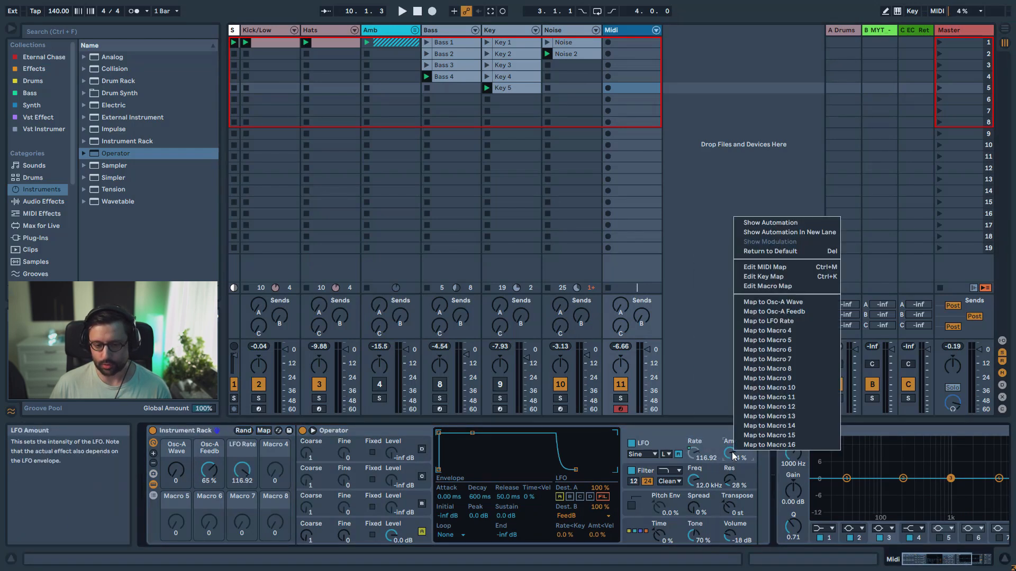
pyautogui.click(781, 331)
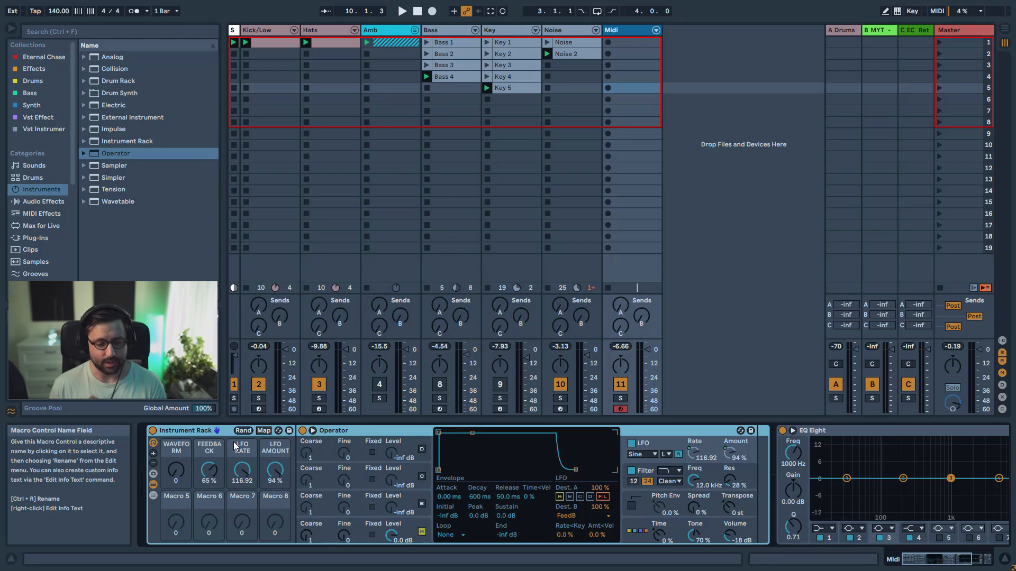
# Expand the rack to ten macros and map the filter frequency to Macro 5 and the filter resonance to Macro 6
pyautogui.click(152, 455)
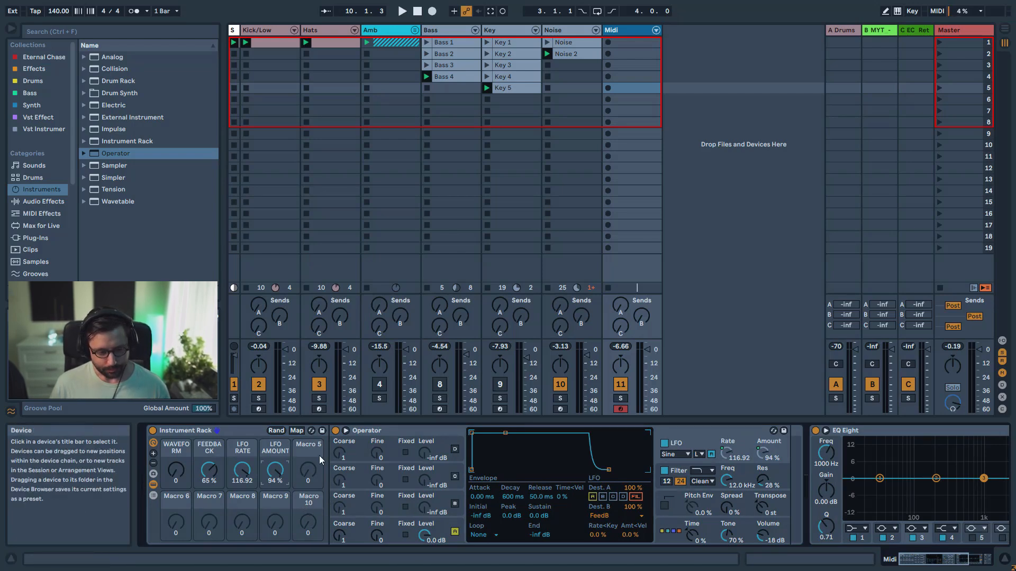
pyautogui.rightClick(738, 484)
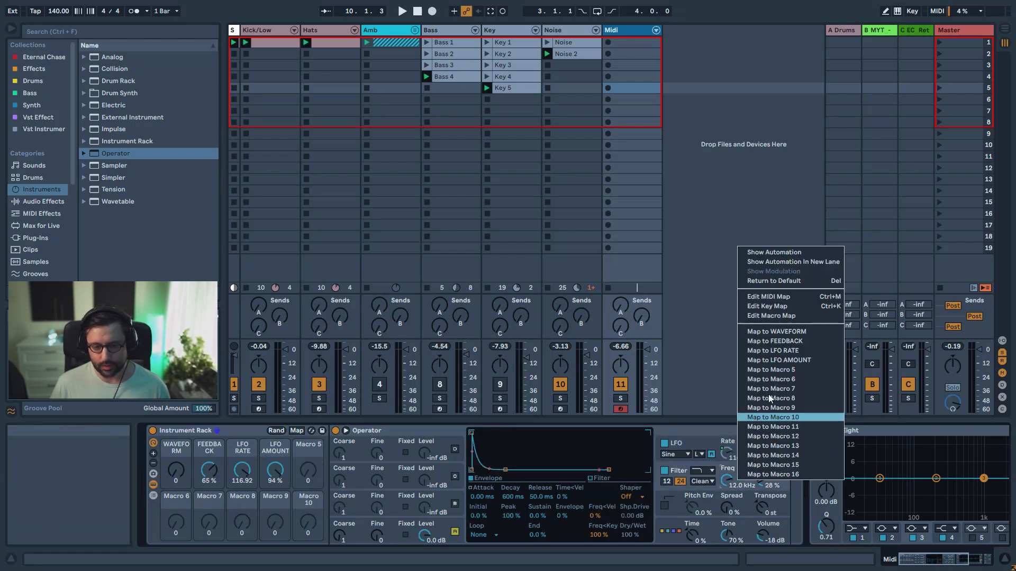
pyautogui.click(778, 371)
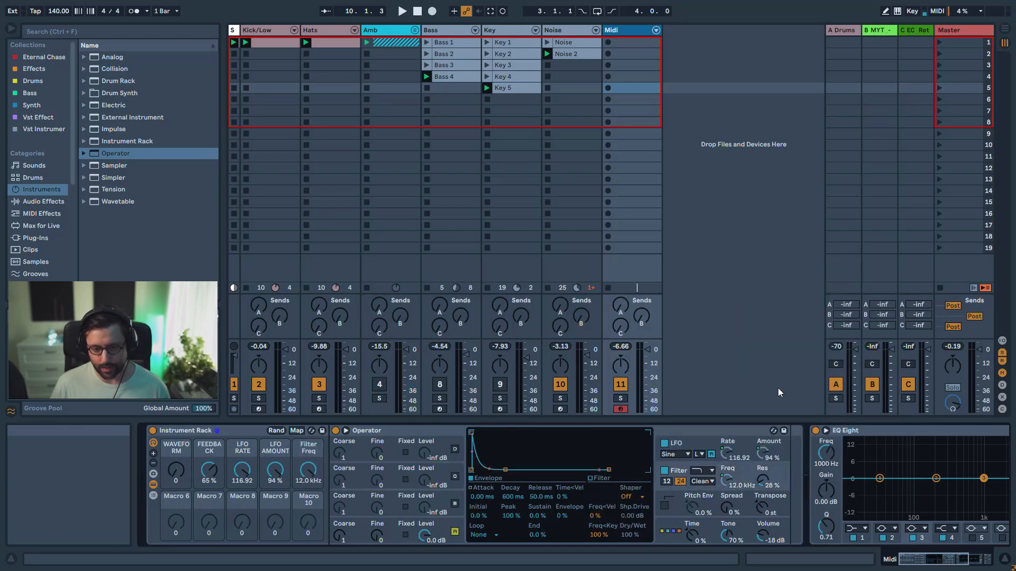
pyautogui.rightClick(766, 479)
pyautogui.click(806, 377)
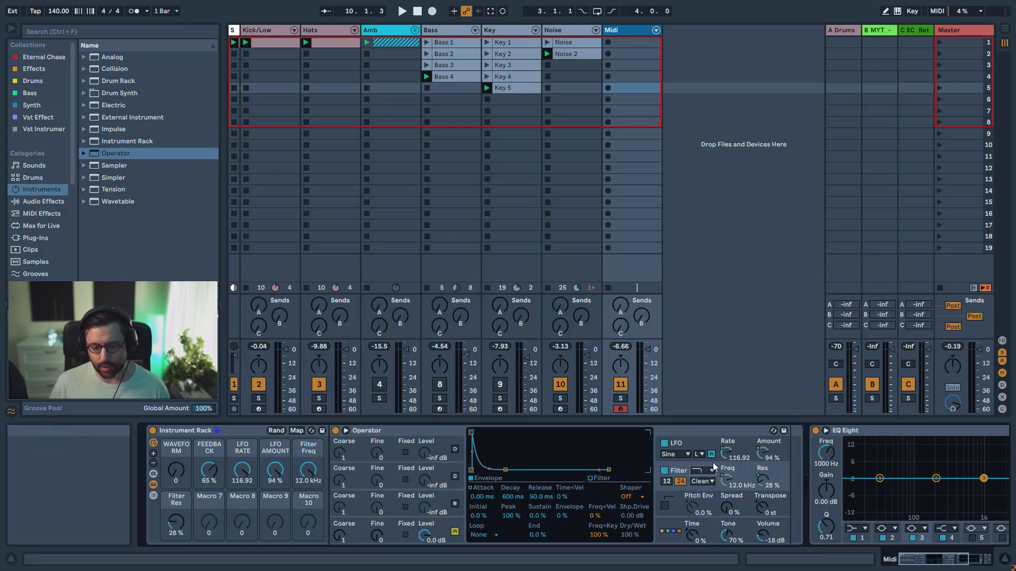
# Set Operator's filter circuit to MS2, its frequency to 376 Hz and the filter envelope amount to 35%
pyautogui.click(695, 479)
pyautogui.click(715, 510)
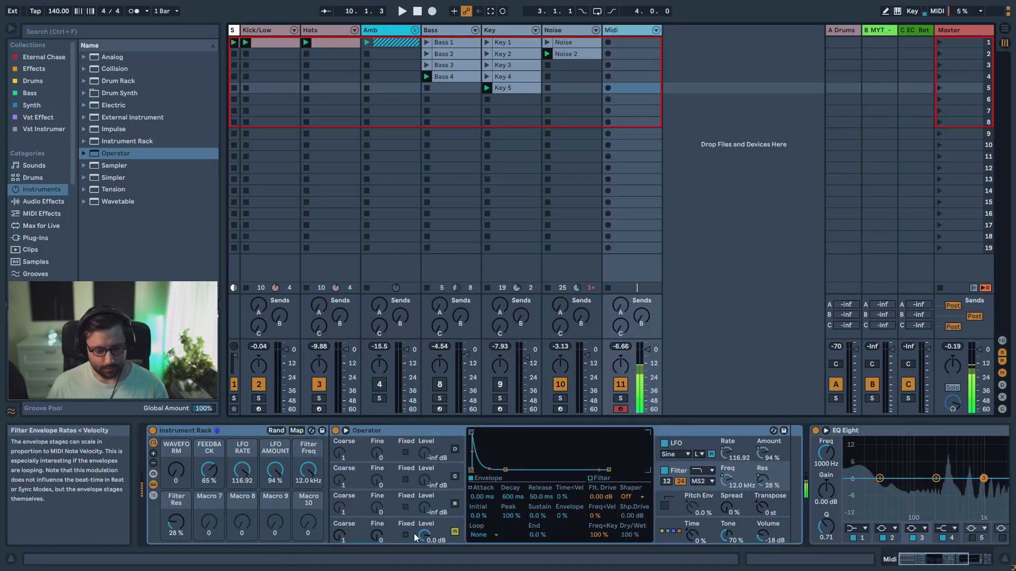
pyautogui.moveTo(297, 485); pyautogui.dragTo(298, 550)
pyautogui.moveTo(568, 515); pyautogui.dragTo(568, 495)
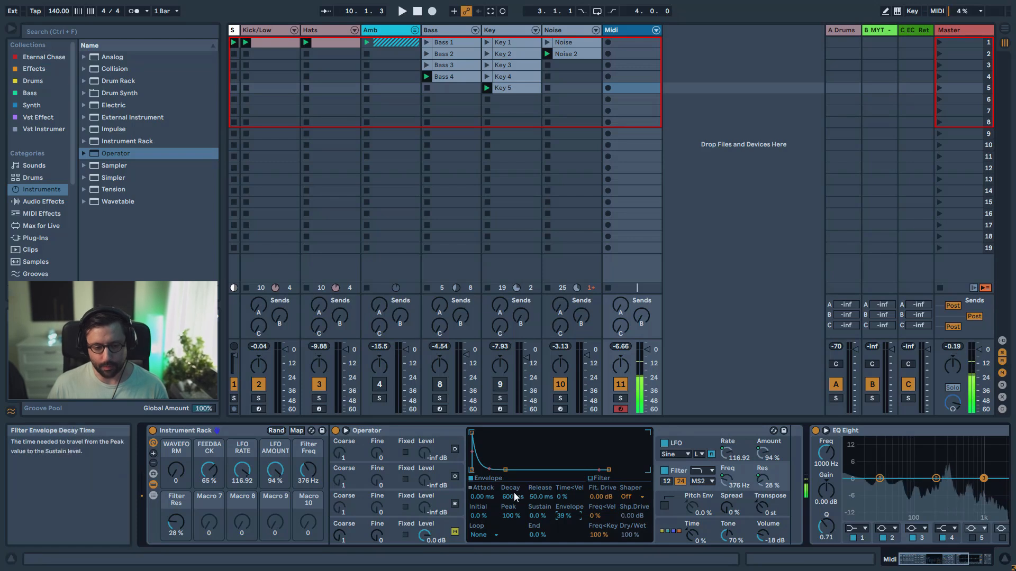
pyautogui.moveTo(566, 519); pyautogui.dragTo(566, 524)
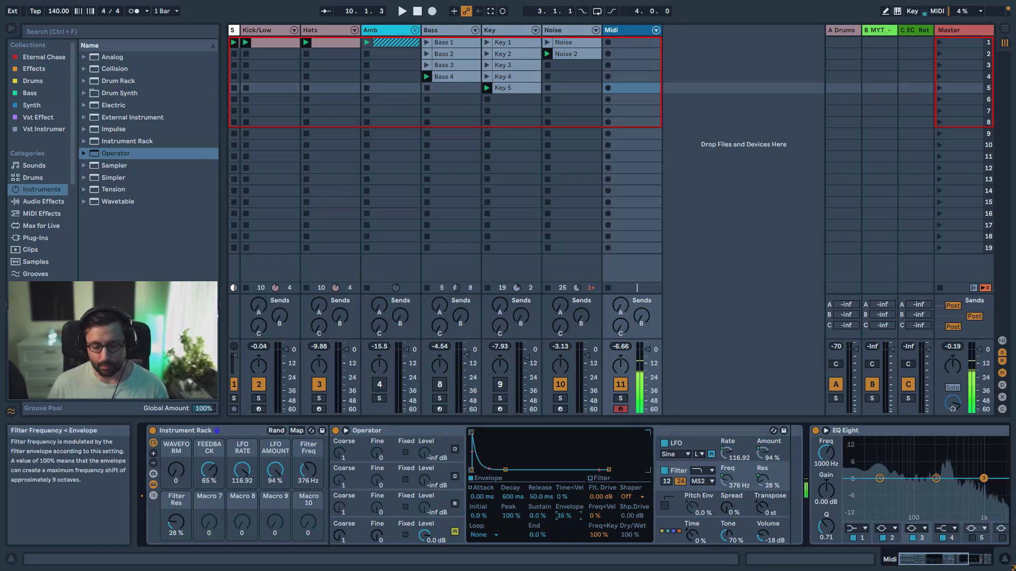
# Map the filter envelope amount to Macro 9, name that macro PLUCK and set it to -30%
pyautogui.rightClick(566, 516)
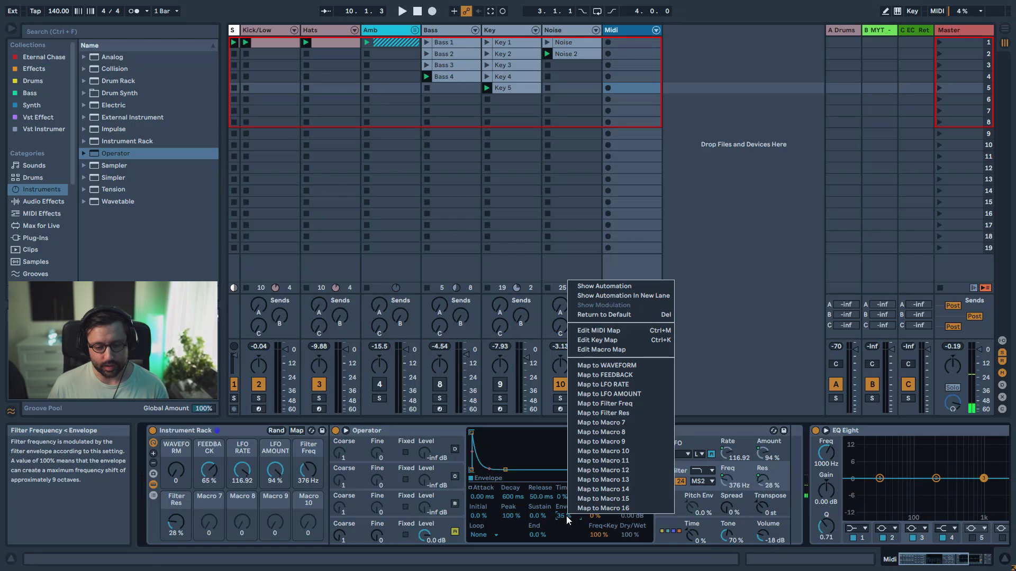
pyautogui.click(591, 443)
pyautogui.hotkey('ctrl', 'r')
pyautogui.write('P')
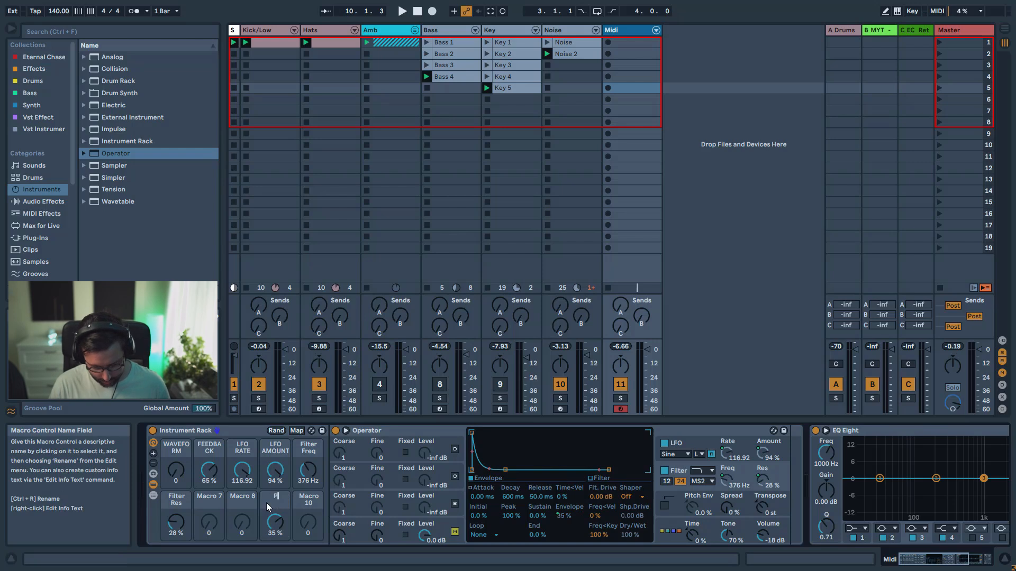
pyautogui.press('Return')
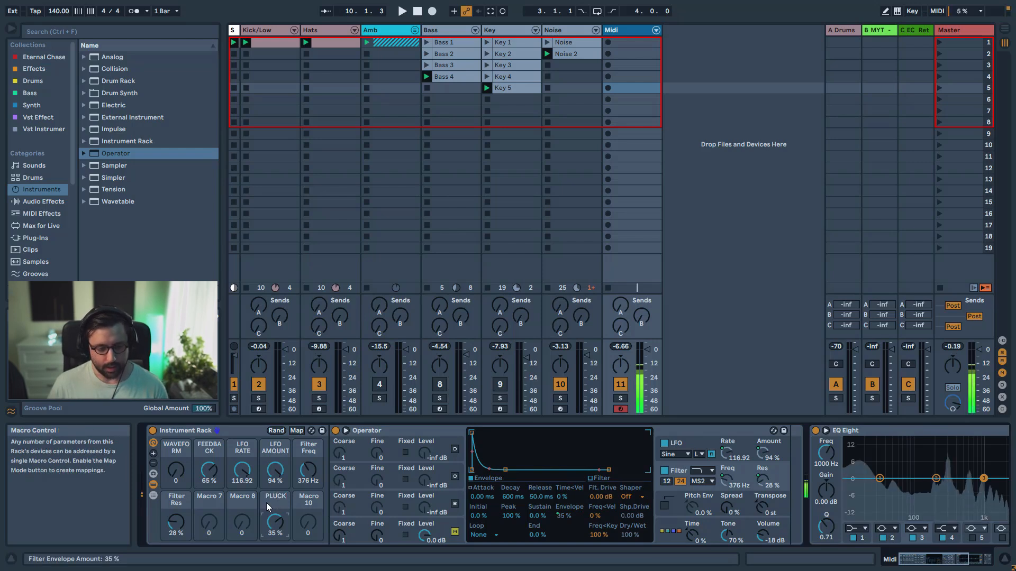
pyautogui.moveTo(275, 523)
pyautogui.mouseDown()
pyautogui.moveTo(275, 542)
pyautogui.moveTo(274, 530)
pyautogui.mouseUp()
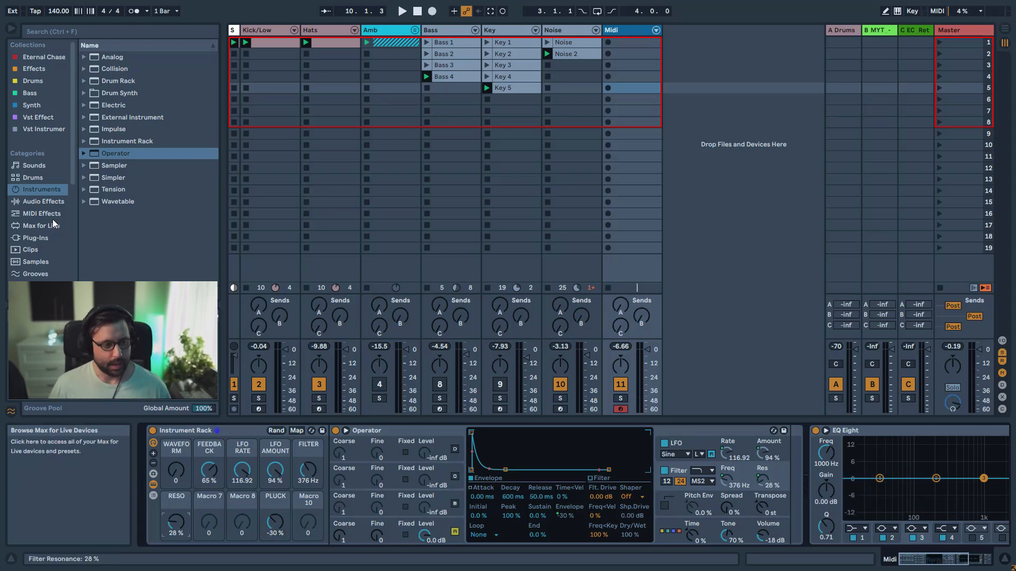
# Add the Reverb audio effect after the Instrument Rack and set its decay time to 3.16 s
pyautogui.click(63, 202)
pyautogui.click(84, 129)
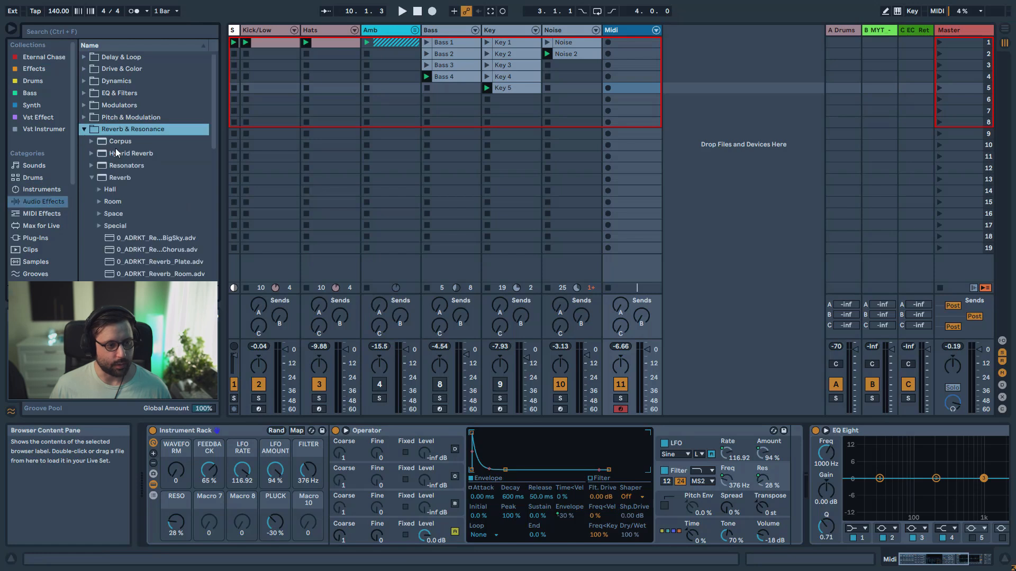
pyautogui.click(114, 177)
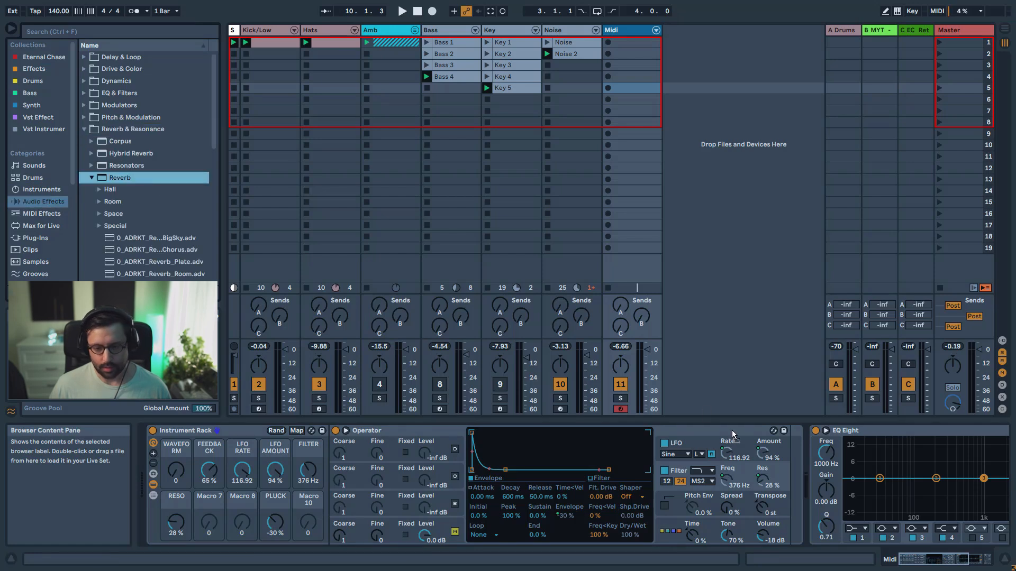
pyautogui.moveTo(830, 500); pyautogui.dragTo(829, 498)
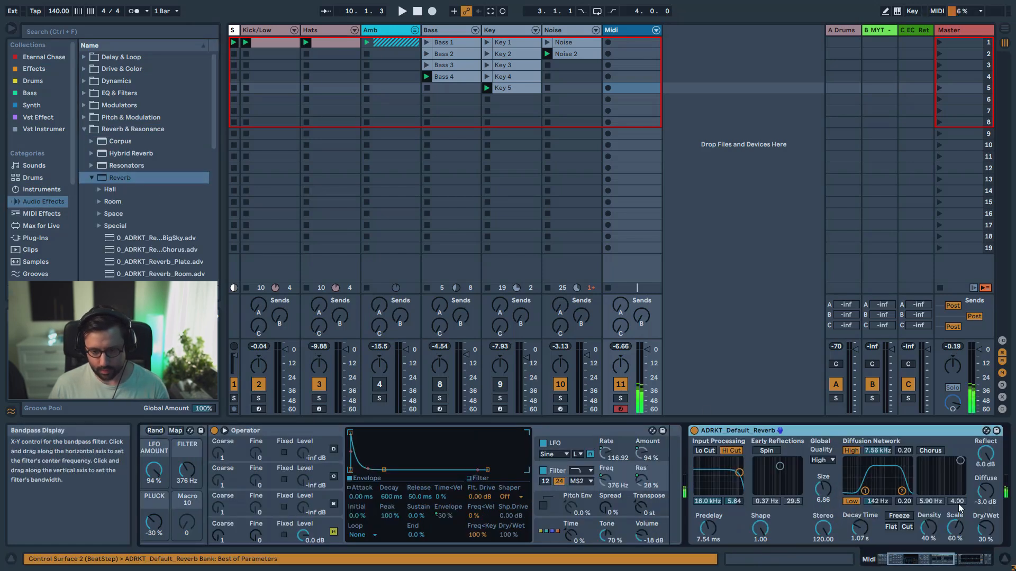
pyautogui.moveTo(866, 535); pyautogui.dragTo(865, 513)
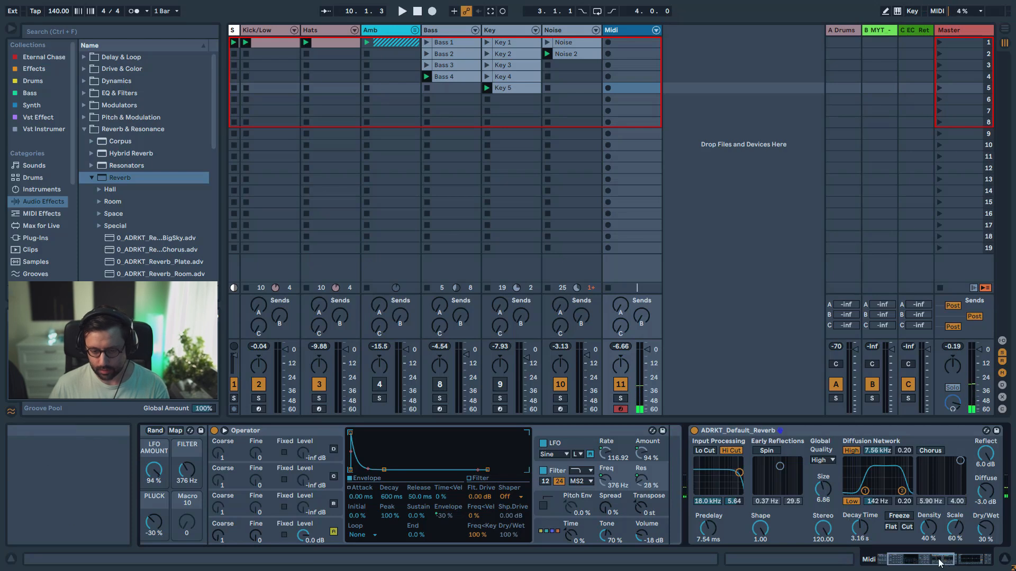
# Raise the PLUCK macro to 37% and FILTER to 3.31 kHz, and set the filter envelope's attack to 4.53 ms
pyautogui.moveTo(941, 560); pyautogui.dragTo(923, 560)
pyautogui.moveTo(275, 523); pyautogui.dragTo(311, 465)
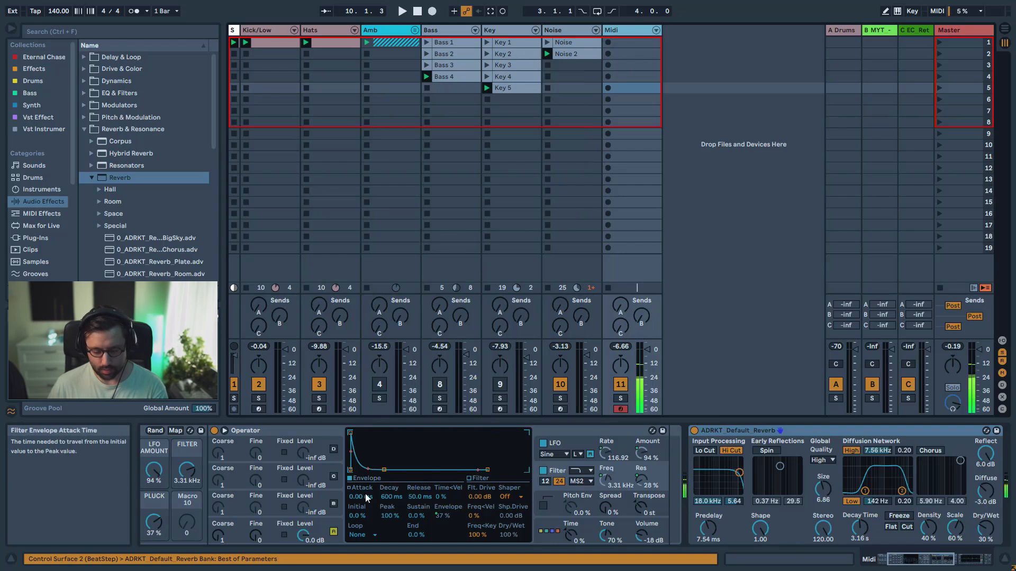
pyautogui.moveTo(366, 493)
pyautogui.mouseDown()
pyautogui.moveTo(366, 478)
pyautogui.moveTo(367, 498)
pyautogui.mouseUp()
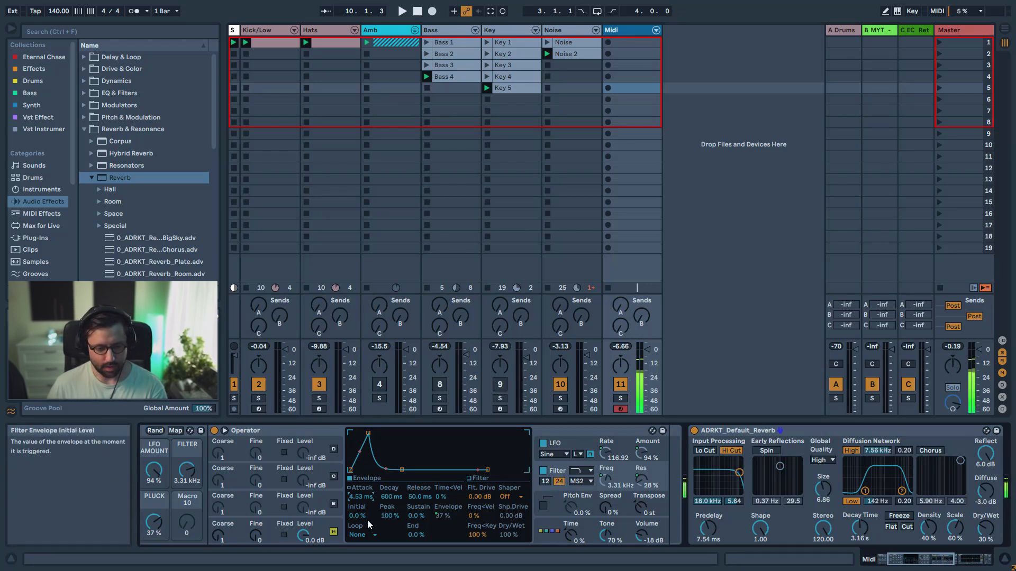
pyautogui.moveTo(905, 559); pyautogui.dragTo(748, 547)
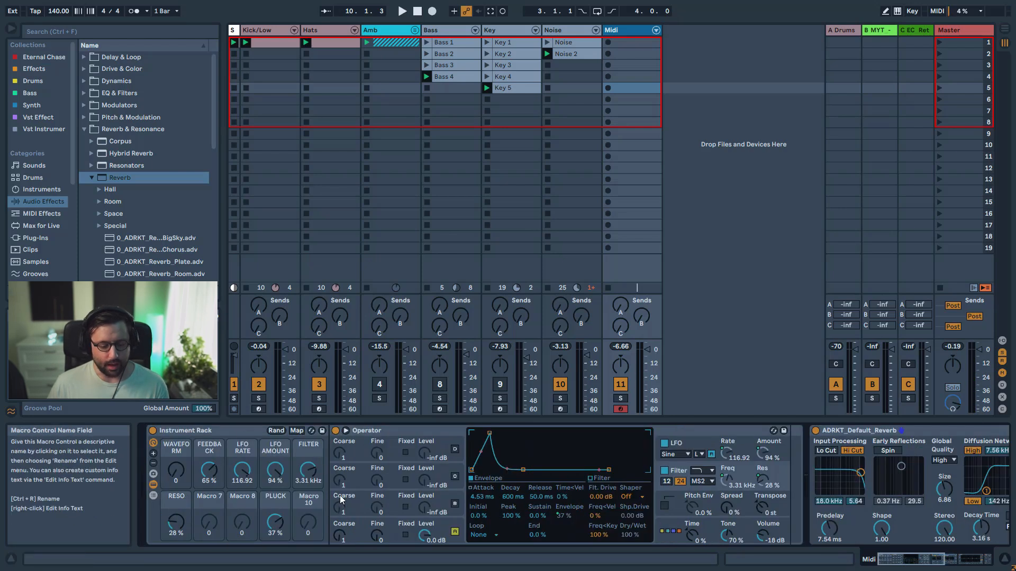
# Name Macro 10 of the Instrument Rack WEIRD
pyautogui.click(315, 502)
pyautogui.hotkey('ctrl', 'r')
pyautogui.write('WEIRD')
pyautogui.press('Return')
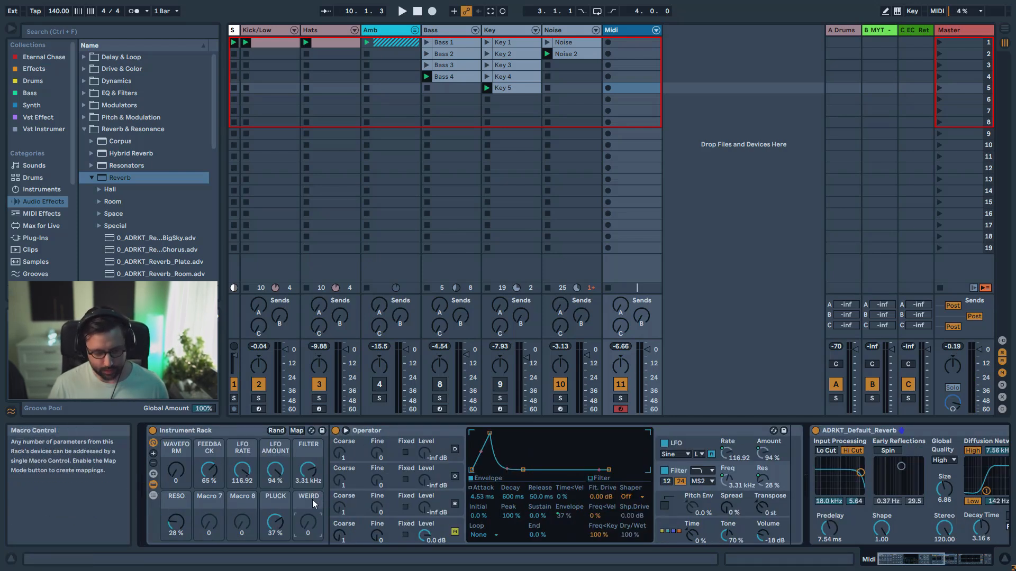
# Turn on Operator's oscillator C with its level at 0.0 dB and turn off oscillator A
pyautogui.click(454, 478)
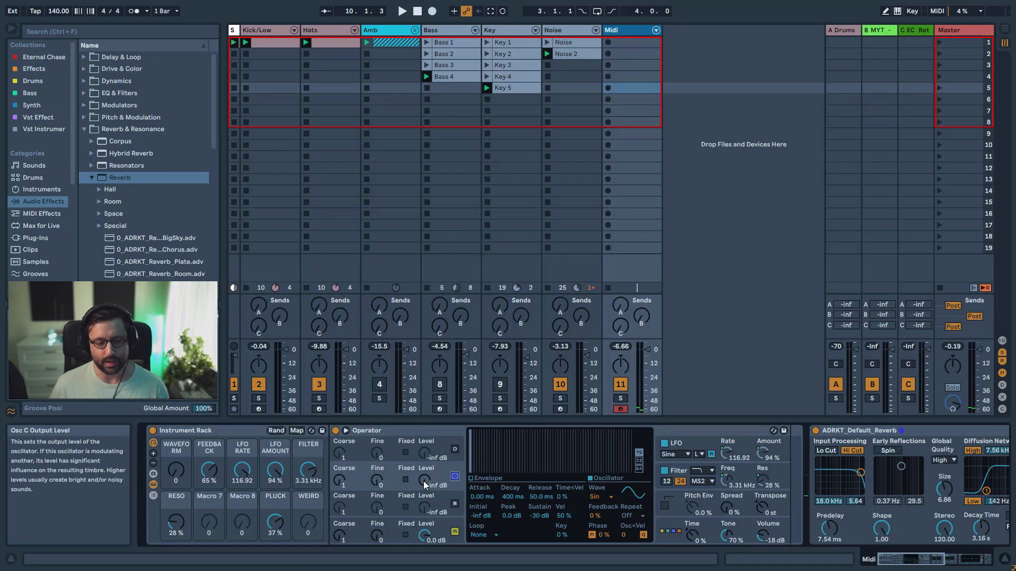
pyautogui.moveTo(425, 485); pyautogui.dragTo(424, 466)
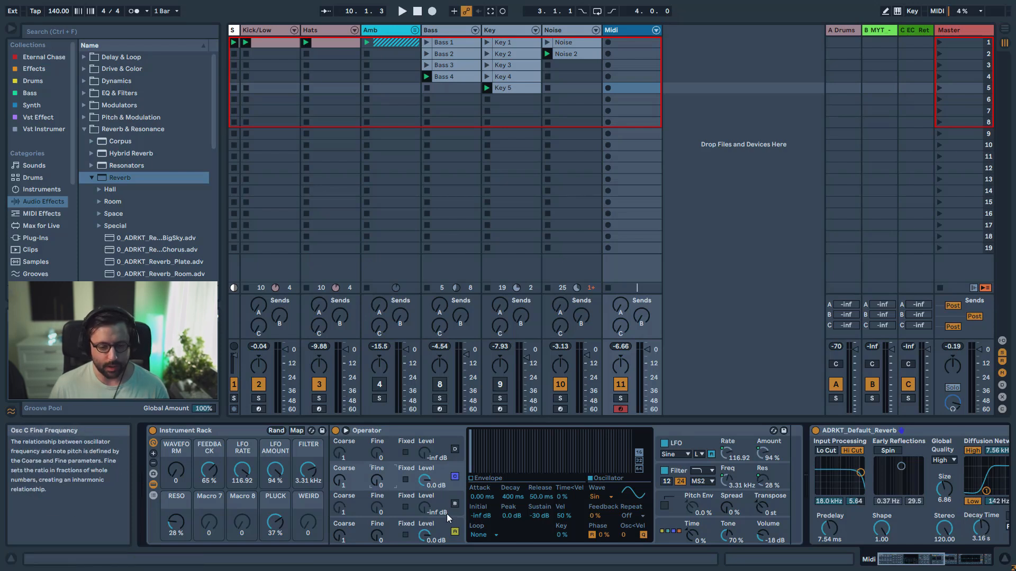
pyautogui.click(458, 535)
pyautogui.click(426, 484)
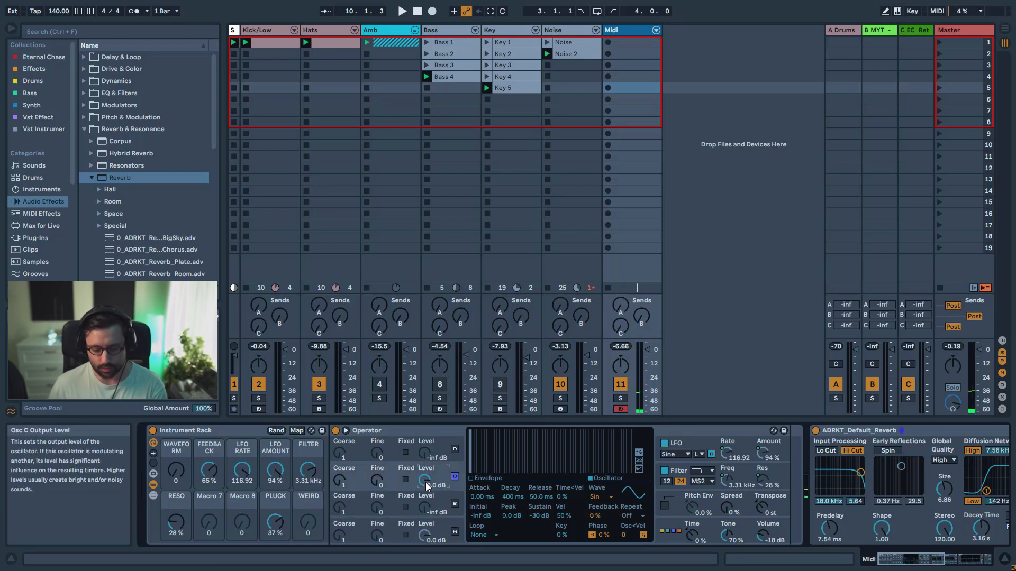
# Insert the Tuner audio effect between the Instrument Rack and the Reverb
pyautogui.click(85, 130)
pyautogui.click(95, 143)
pyautogui.moveTo(113, 193); pyautogui.dragTo(817, 489)
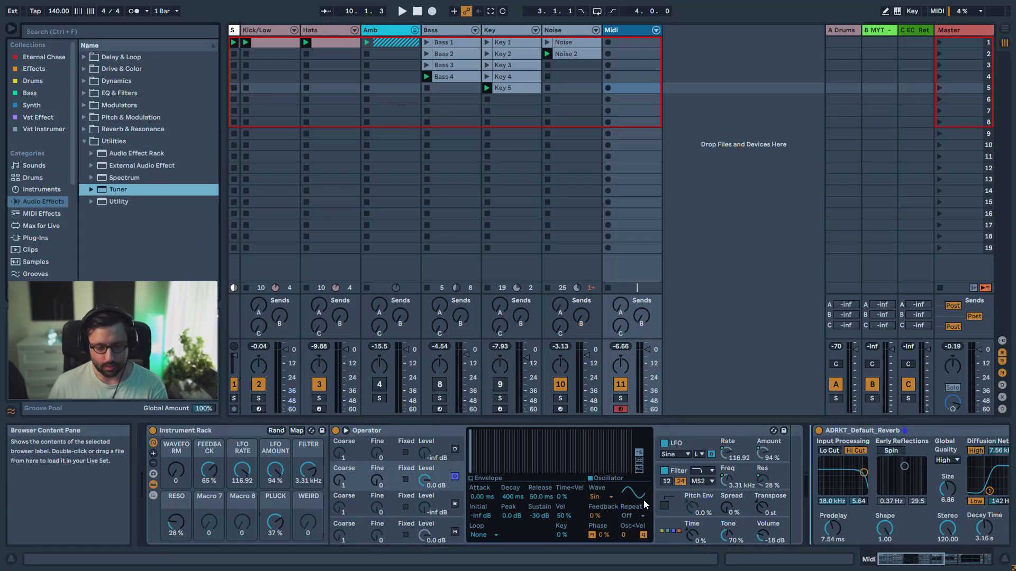
pyautogui.moveTo(645, 505); pyautogui.dragTo(645, 505)
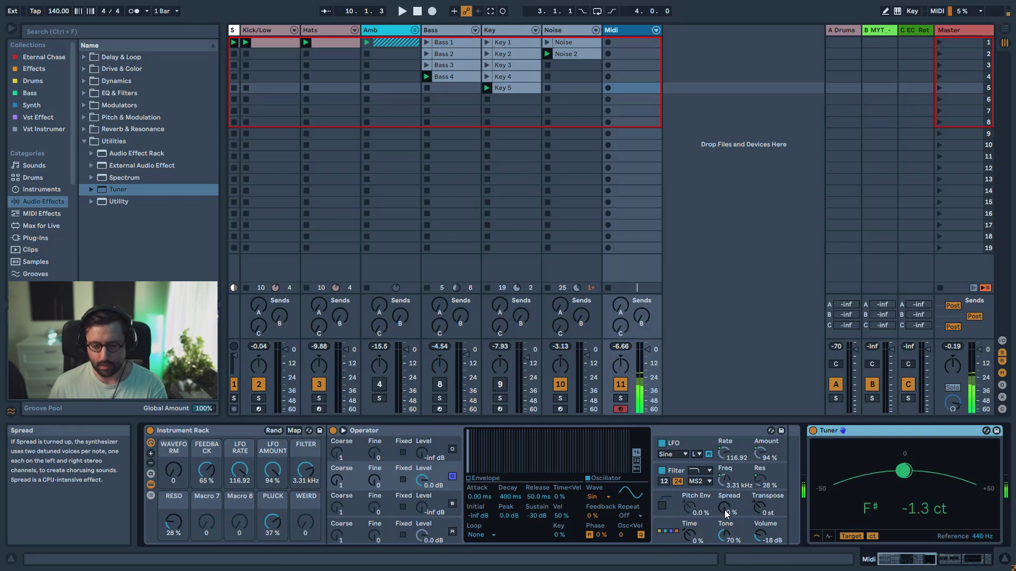
# Set oscillator C's fine frequency to 63 and turn oscillator A back on
pyautogui.moveTo(374, 481); pyautogui.dragTo(374, 465)
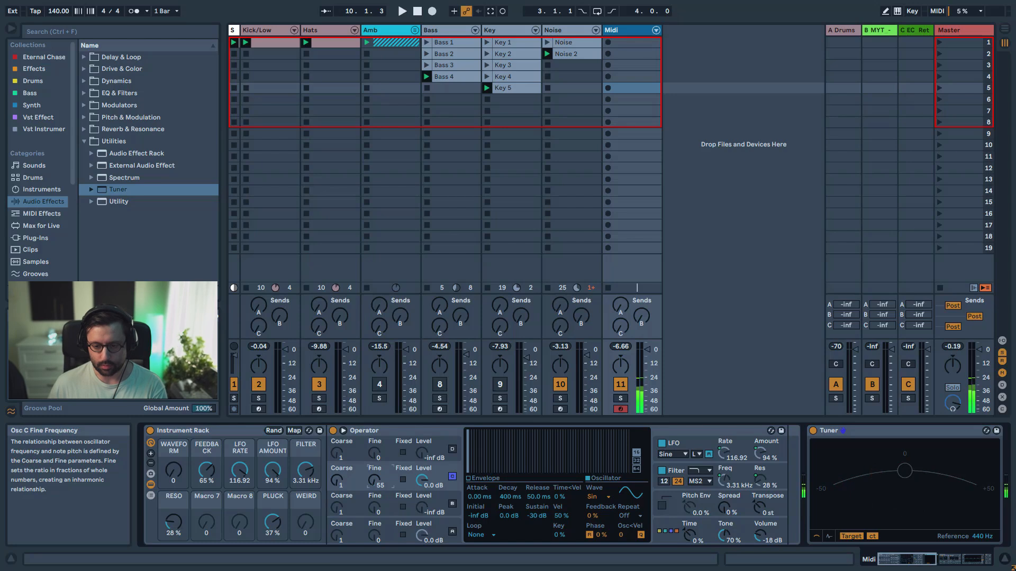
pyautogui.moveTo(374, 466); pyautogui.dragTo(375, 463)
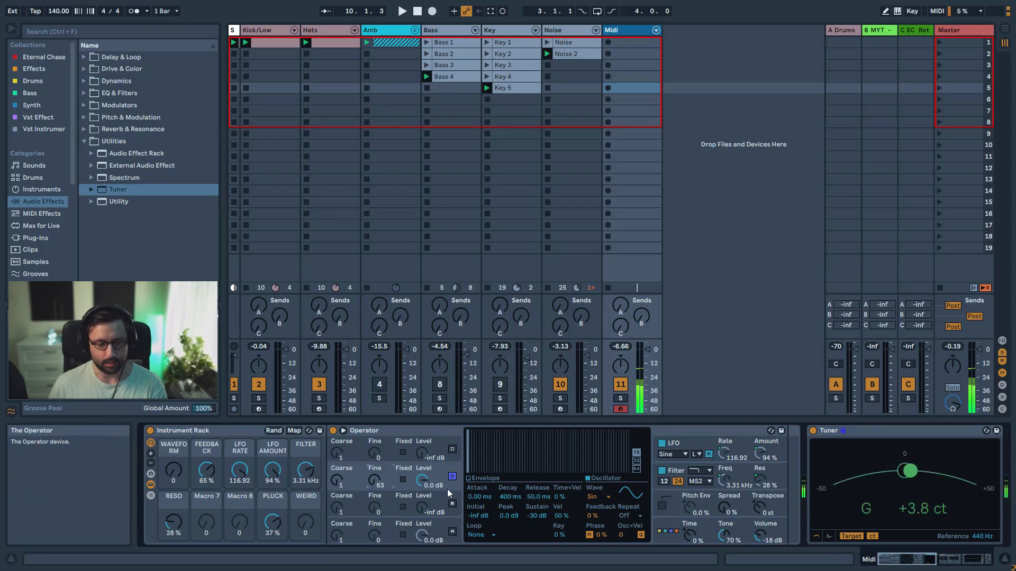
pyautogui.click(453, 533)
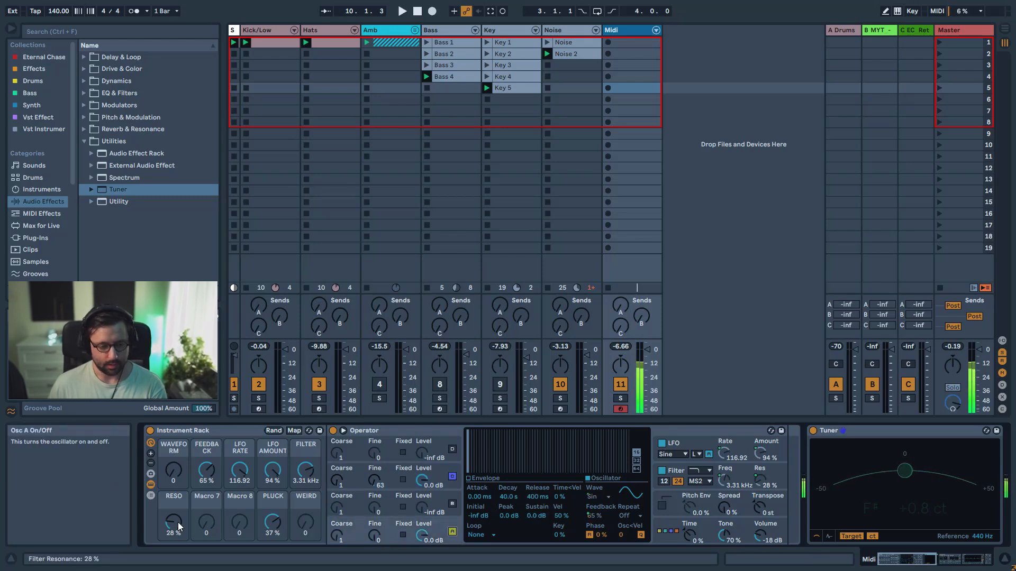
# Set the FEEDBACK and LFO AMOUNT macros to 0%, FILTER to 18.5 kHz and WAVEFORM to 53
pyautogui.moveTo(304, 476); pyautogui.dragTo(278, 545)
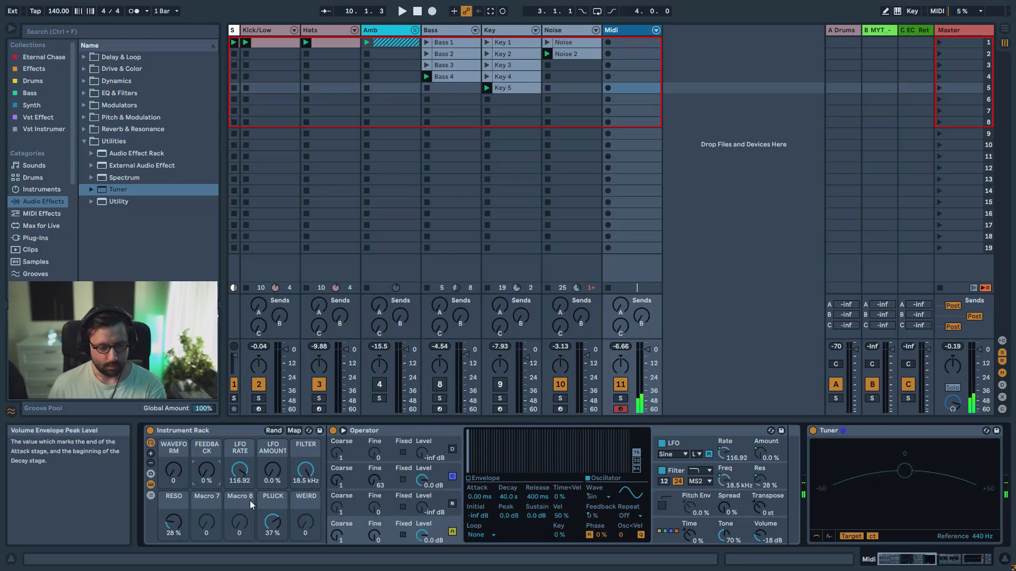
pyautogui.moveTo(173, 470); pyautogui.dragTo(173, 450)
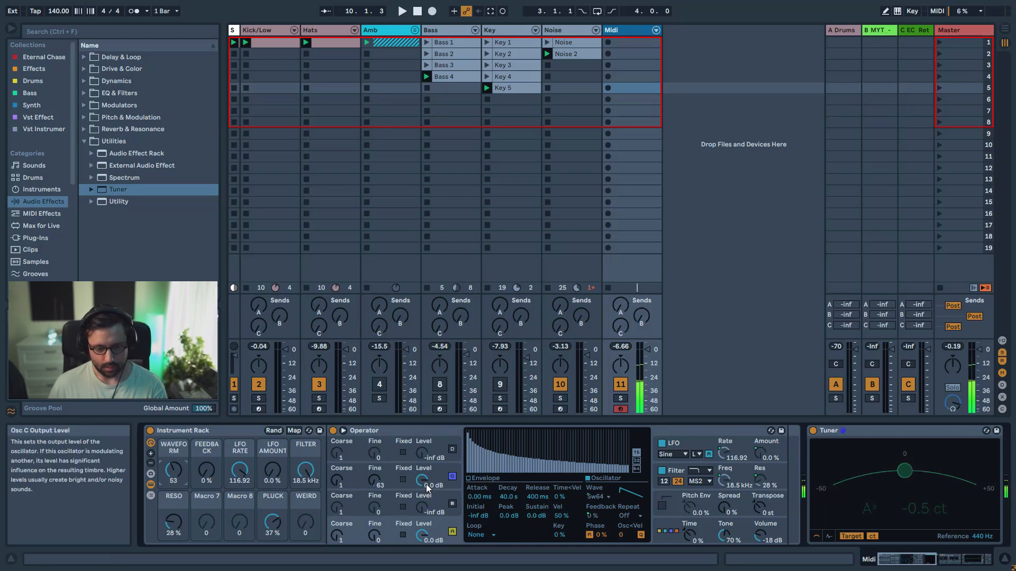
# Sweep oscillator C's level down and back to 0.0 dB, and set its envelope sustain to 0.0 dB
pyautogui.moveTo(427, 485); pyautogui.dragTo(426, 518)
pyautogui.moveTo(422, 481); pyautogui.dragTo(423, 444)
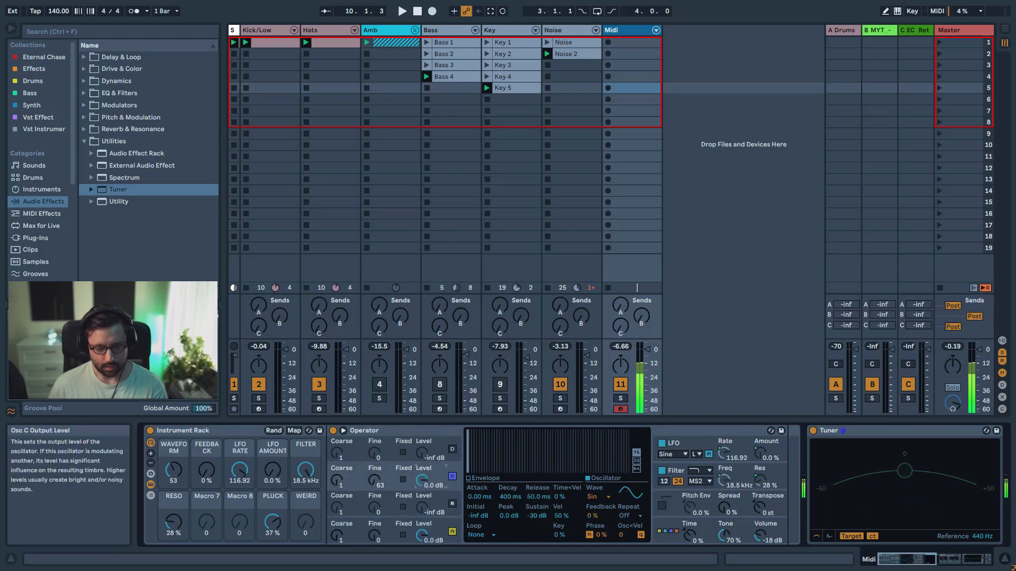
pyautogui.moveTo(533, 515); pyautogui.dragTo(534, 471)
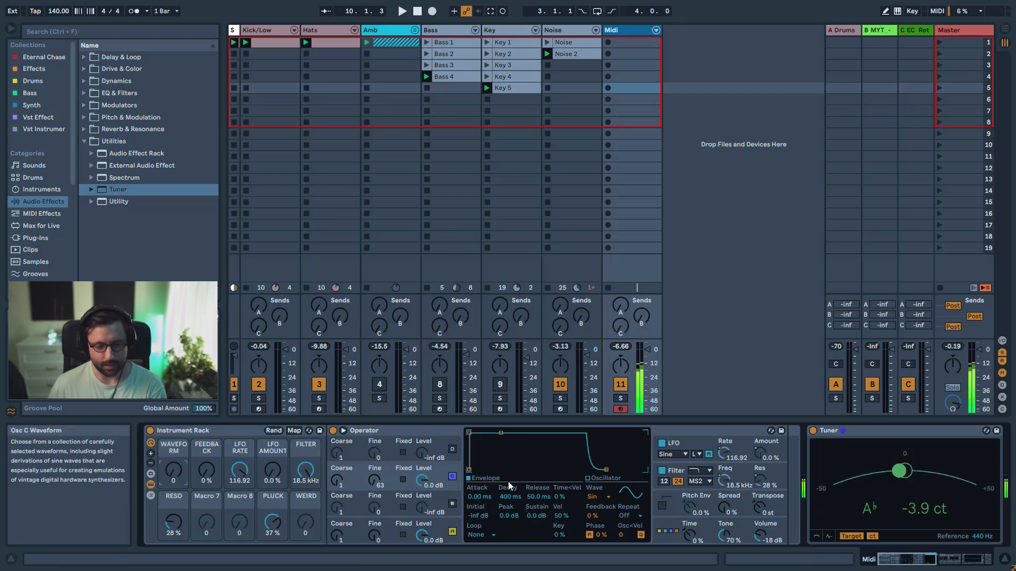
# Map oscillator C's waveform to the WAVEFORM macro and its feedback to the FEEDBACK macro
pyautogui.rightClick(596, 496)
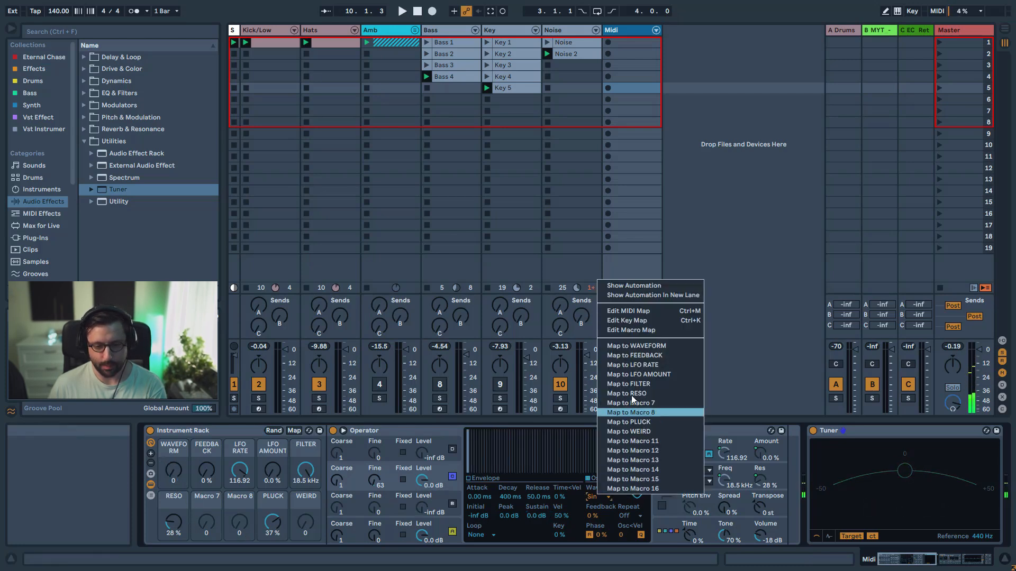
pyautogui.click(639, 346)
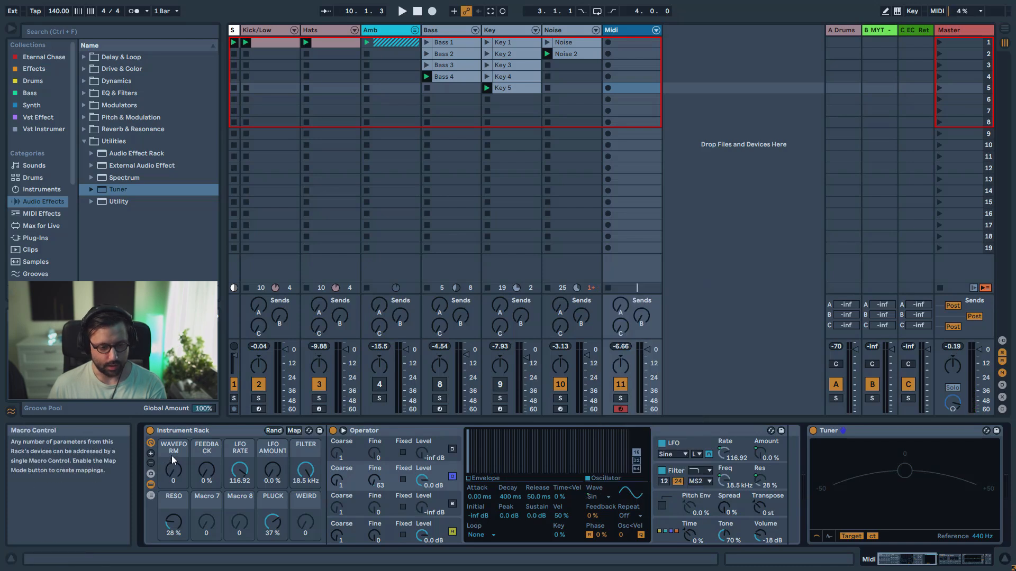
pyautogui.rightClick(592, 516)
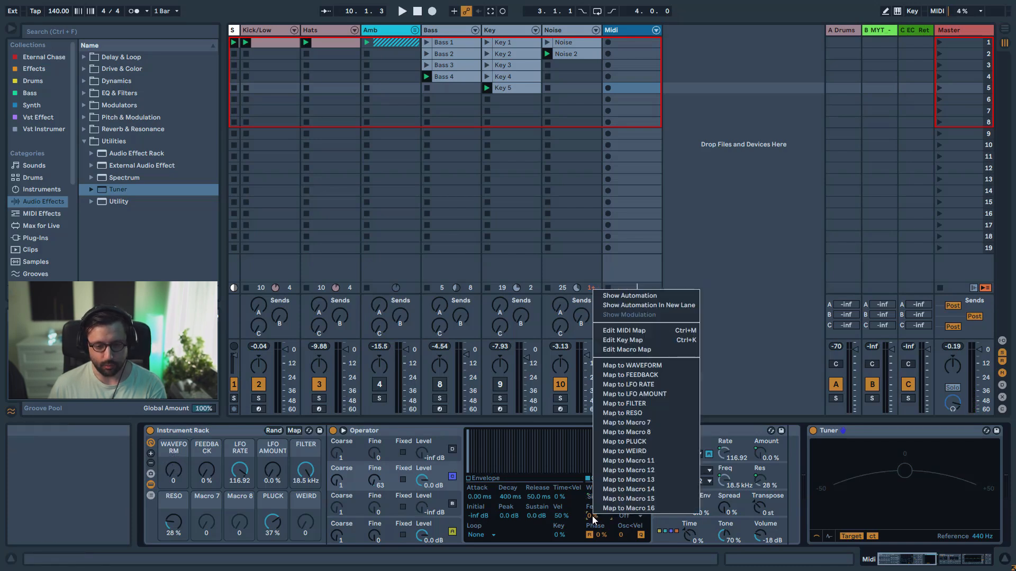
pyautogui.click(640, 376)
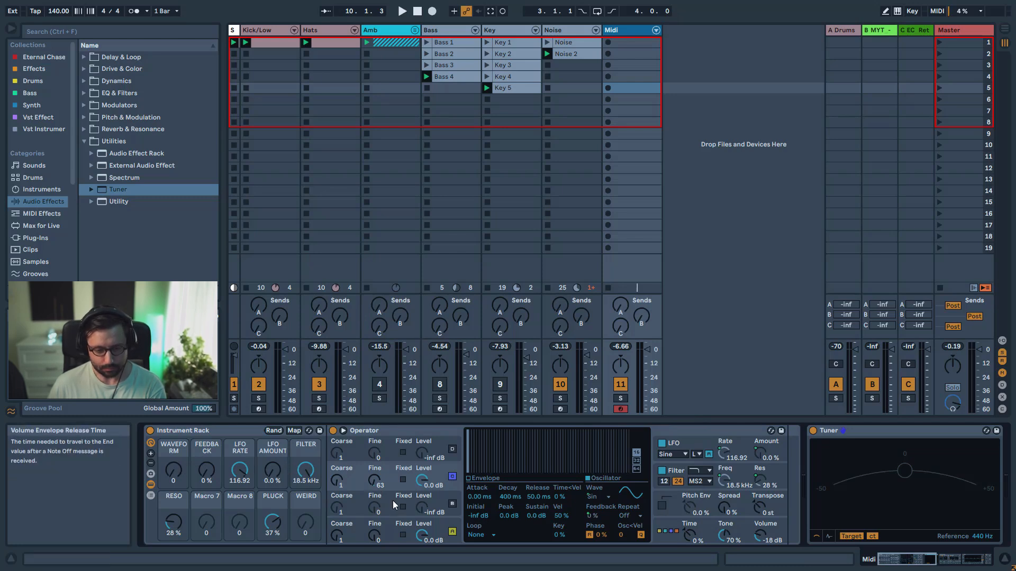
# Set the WAVEFORM macro to 31, lower oscillator C's level to -69 dB and map that level to the WEIRD macro
pyautogui.moveTo(175, 473); pyautogui.dragTo(174, 456)
pyautogui.moveTo(422, 481); pyautogui.dragTo(422, 534)
pyautogui.moveTo(422, 480); pyautogui.dragTo(422, 426)
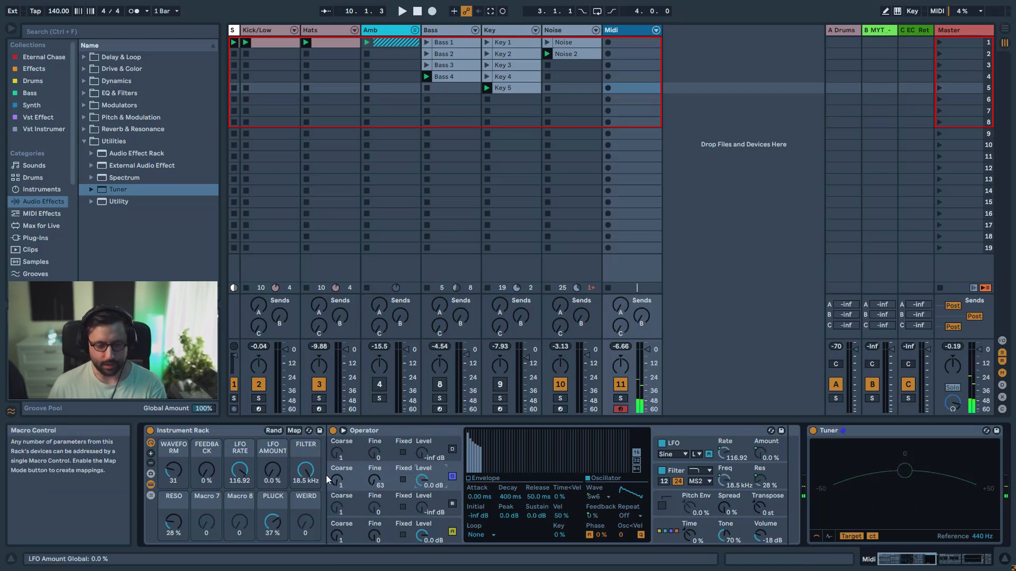
pyautogui.moveTo(422, 481); pyautogui.dragTo(425, 477)
pyautogui.rightClick(423, 481)
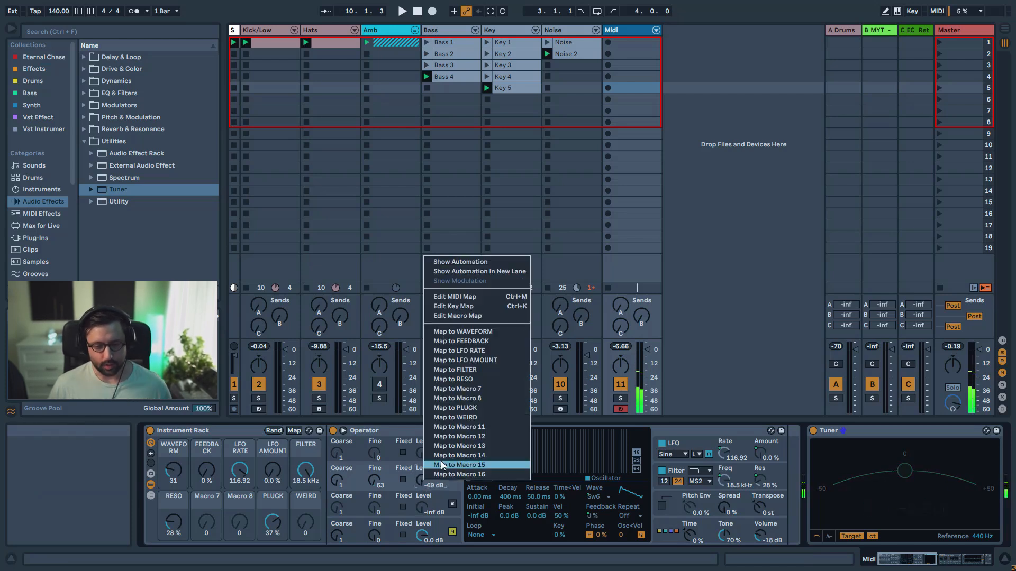
pyautogui.click(455, 417)
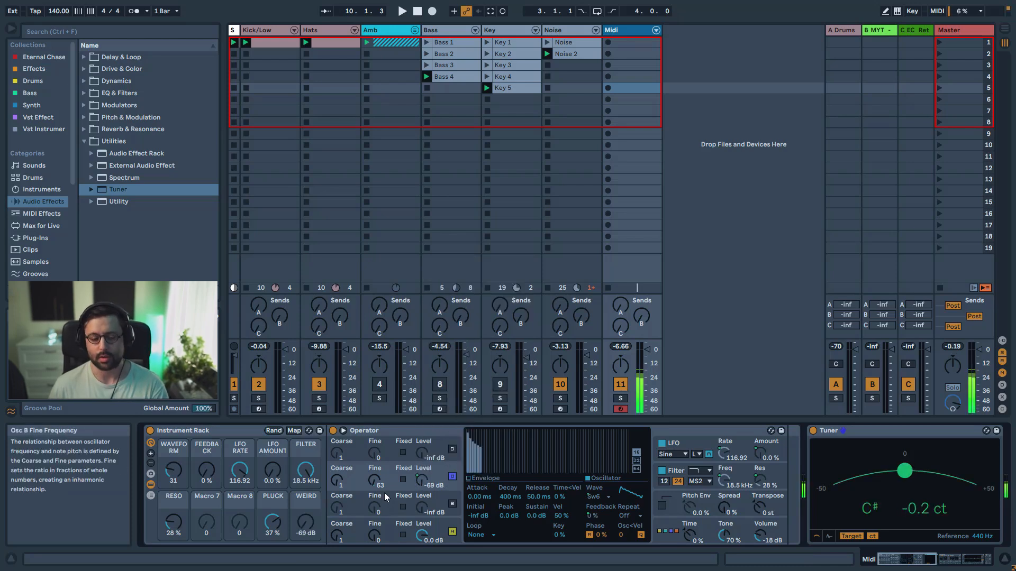
# Raise the WEIRD macro to -2.2 dB and the RESO macro to 84%
pyautogui.moveTo(305, 522); pyautogui.dragTo(305, 492)
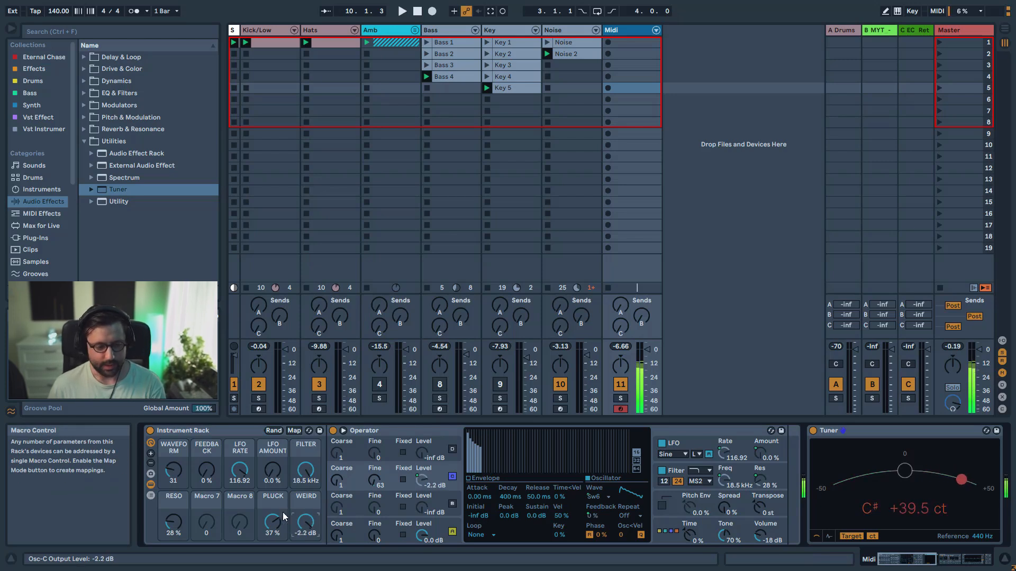
pyautogui.moveTo(173, 522); pyautogui.dragTo(173, 495)
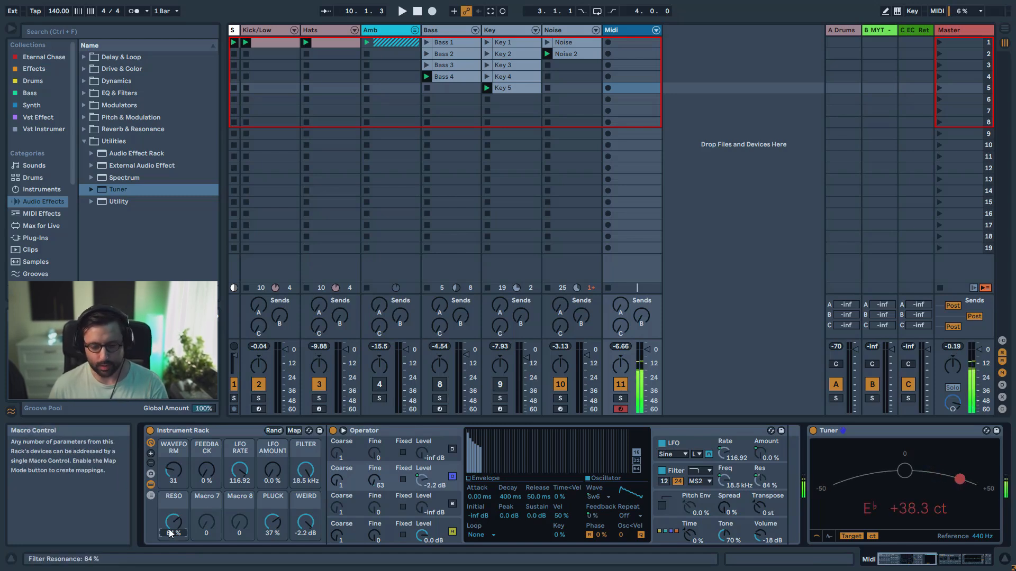
# Turn on glide in Operator's pitch settings with a glide time of 33.9 ms, and return to the filter settings
pyautogui.click(682, 516)
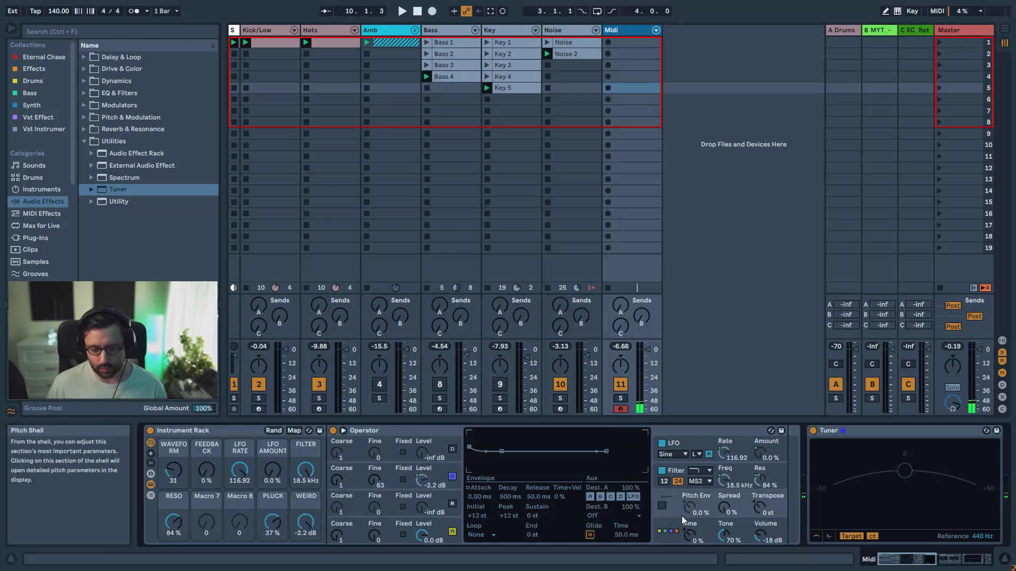
pyautogui.click(590, 534)
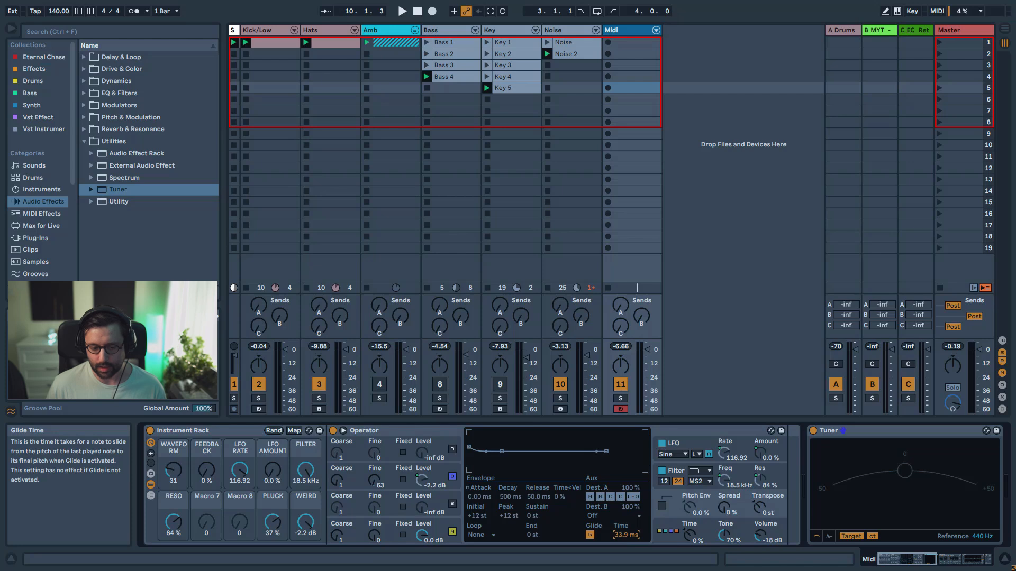
pyautogui.click(680, 475)
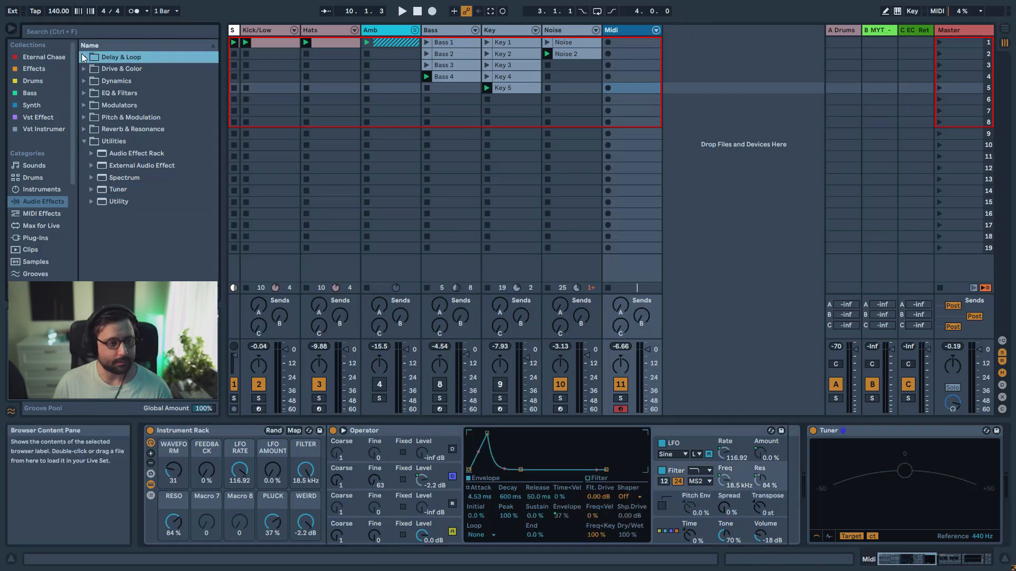
# Add the Amp effect from Drive & Color after Operator, inside the Instrument Rack
pyautogui.click(88, 70)
pyautogui.click(109, 82)
pyautogui.moveTo(816, 498); pyautogui.dragTo(791, 494)
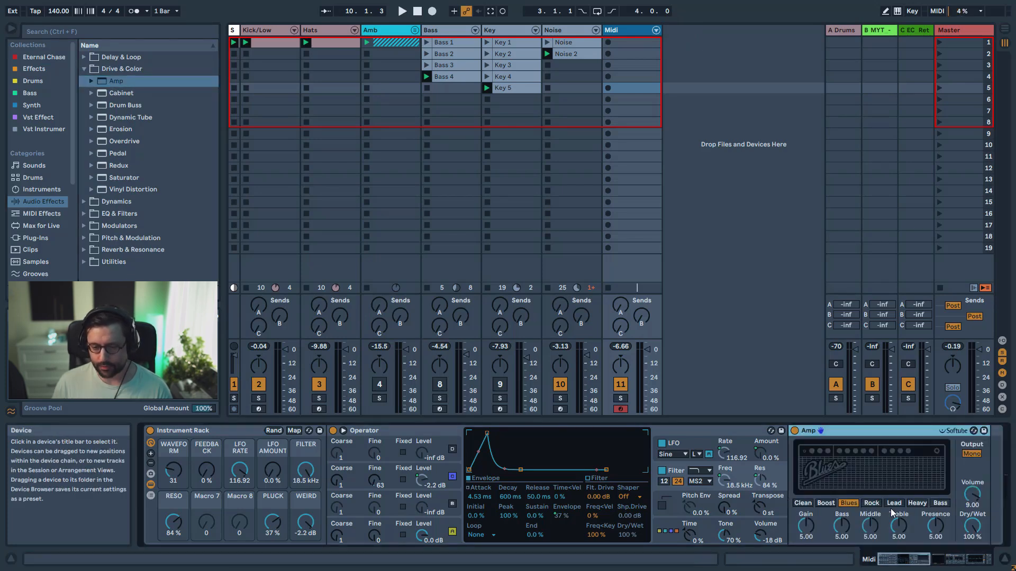
# Map the Amp's type to Macro 7 and its dry/wet to Macro 8, naming the macros AMP TYPE and AMP AMOUNT
pyautogui.rightClick(891, 511)
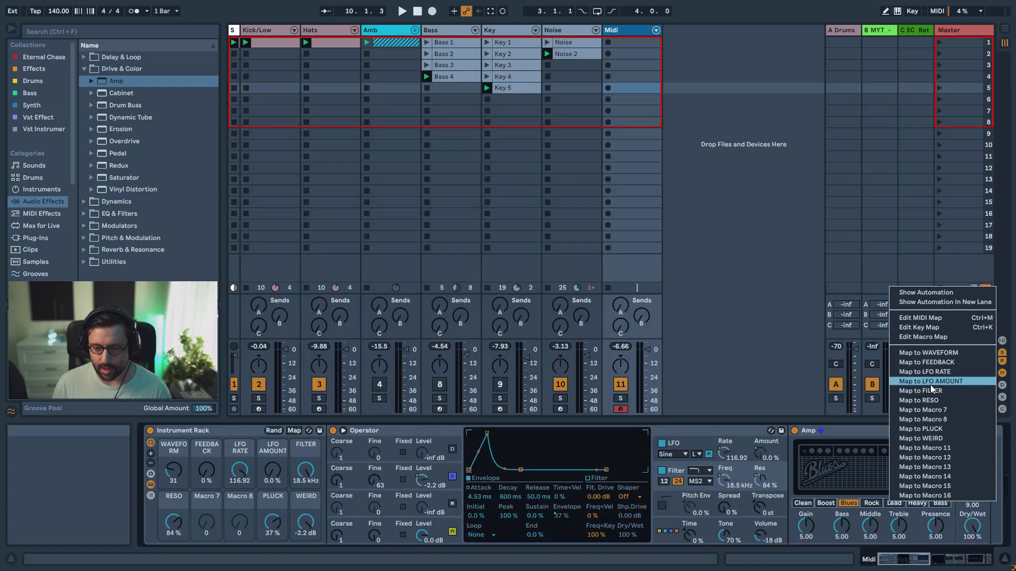
pyautogui.click(940, 411)
pyautogui.rightClick(867, 525)
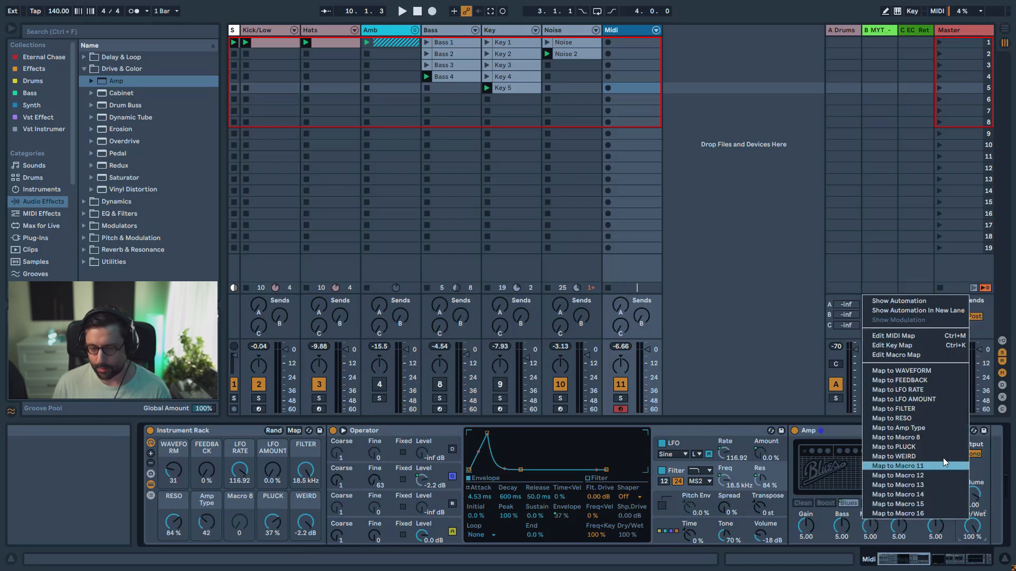
pyautogui.click(928, 437)
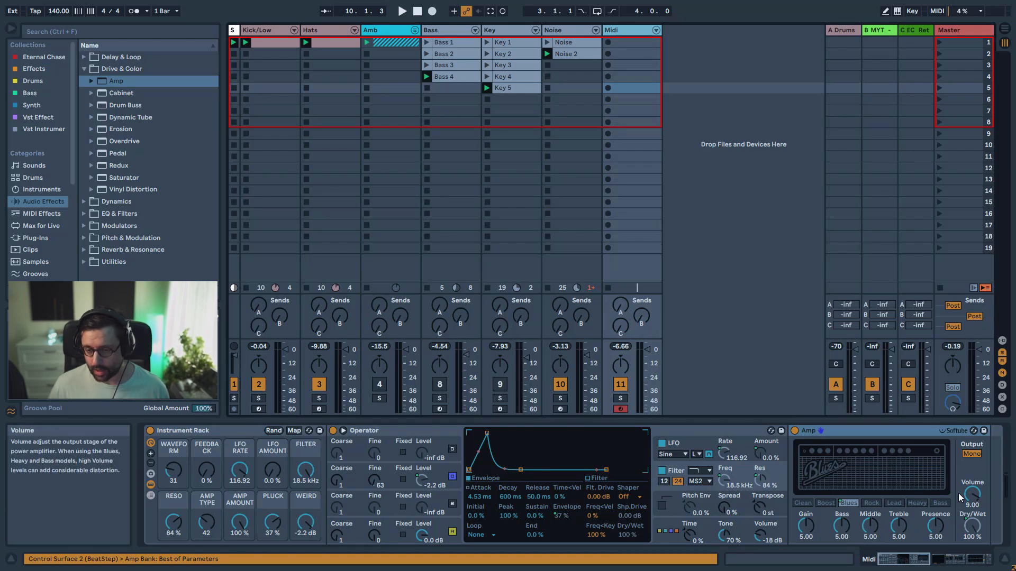
# Switch the Amp's output to Dual, and set the AMP TYPE macro to 62 and FEEDBACK to 39%
pyautogui.click(971, 454)
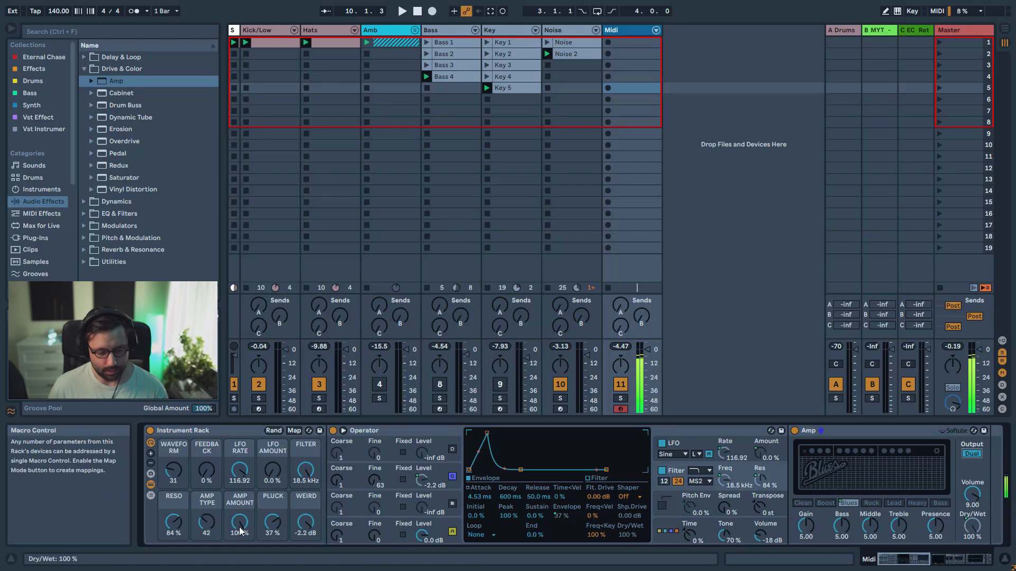
pyautogui.moveTo(207, 523); pyautogui.dragTo(207, 508)
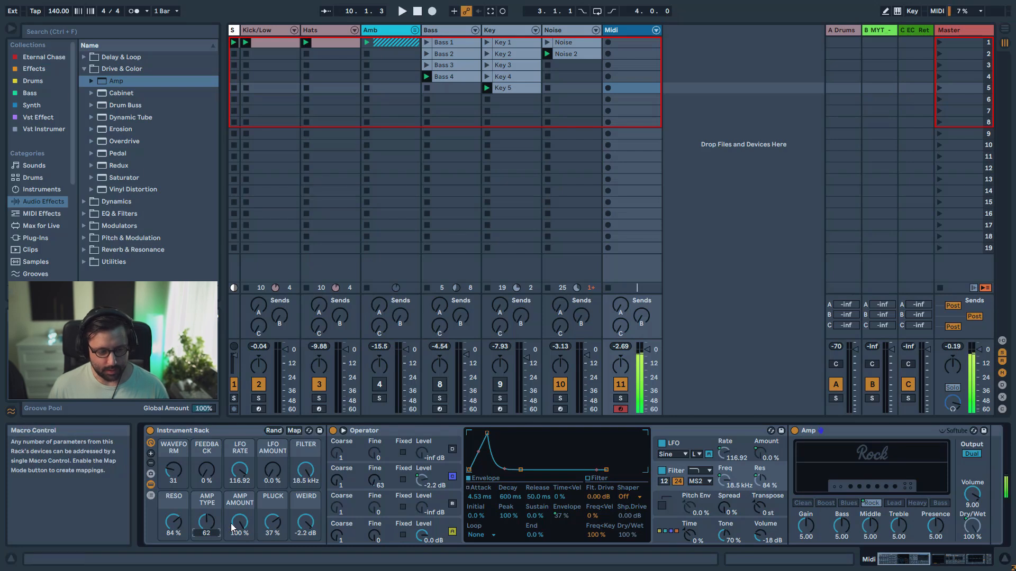
pyautogui.moveTo(210, 479); pyautogui.dragTo(211, 460)
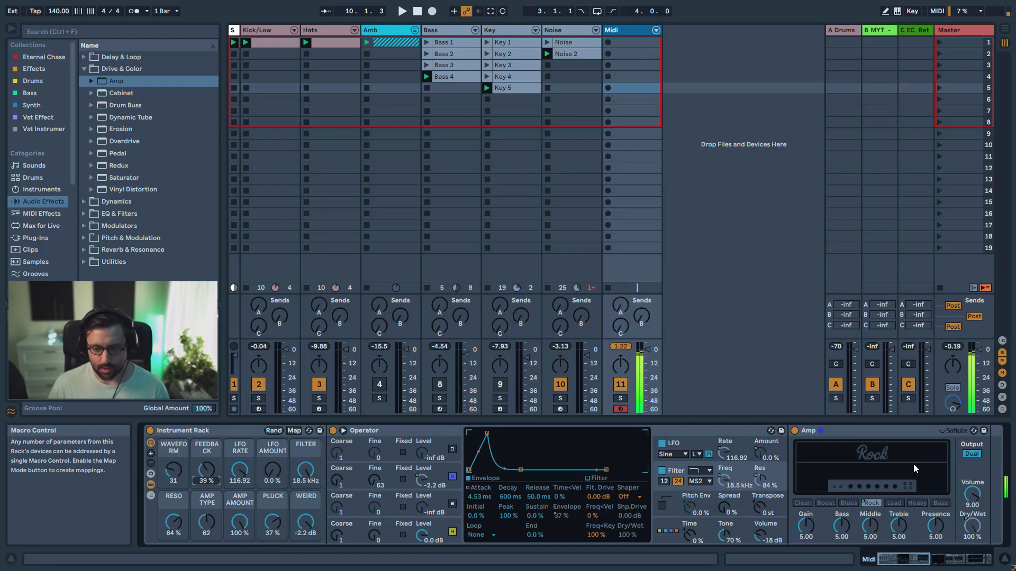
# Add the Limiter from the Dynamics effects directly after the Amp
pyautogui.click(87, 253)
pyautogui.click(84, 129)
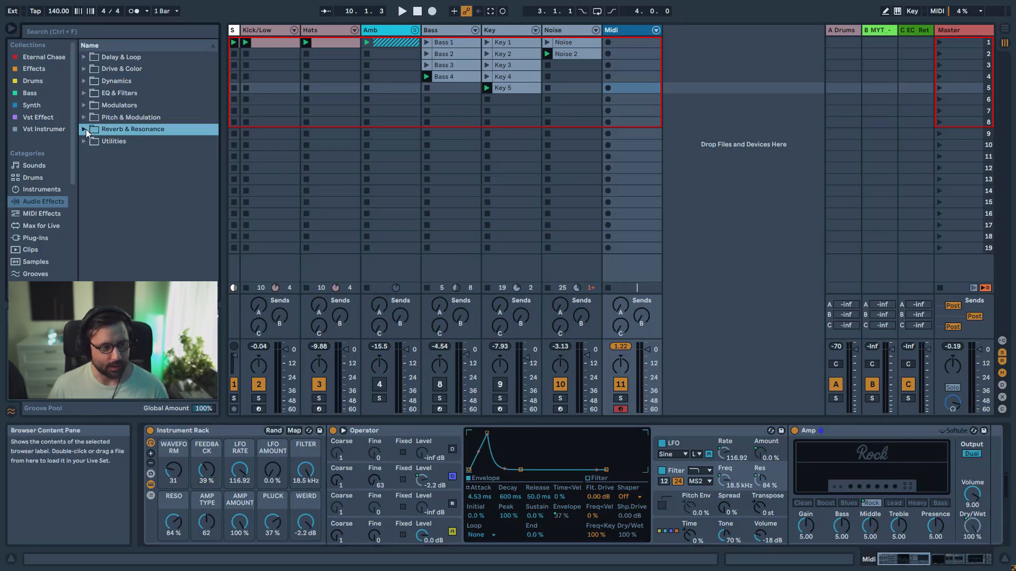
pyautogui.click(85, 82)
pyautogui.click(119, 131)
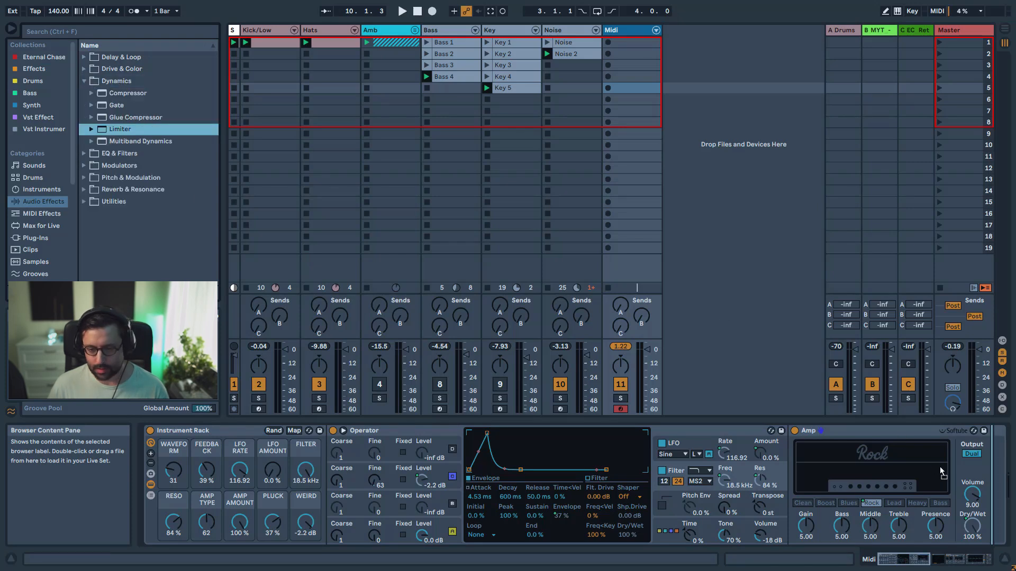
pyautogui.moveTo(944, 473); pyautogui.dragTo(976, 442)
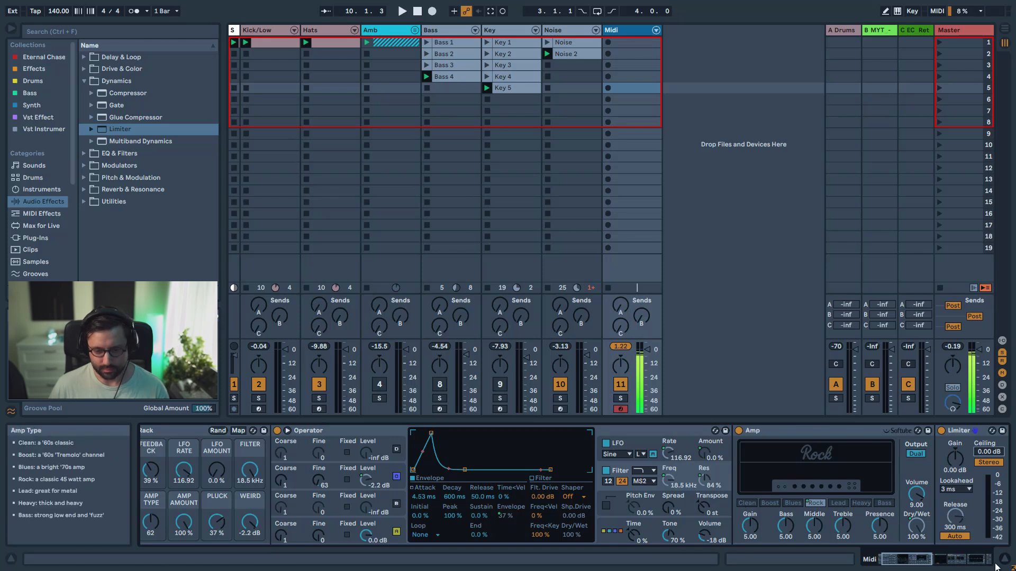
# Examine the Noise track's KraterSynth macros, its saved macro variations and the EQ, delay and reverb behind it, for comparison with the new rack
pyautogui.click(945, 565)
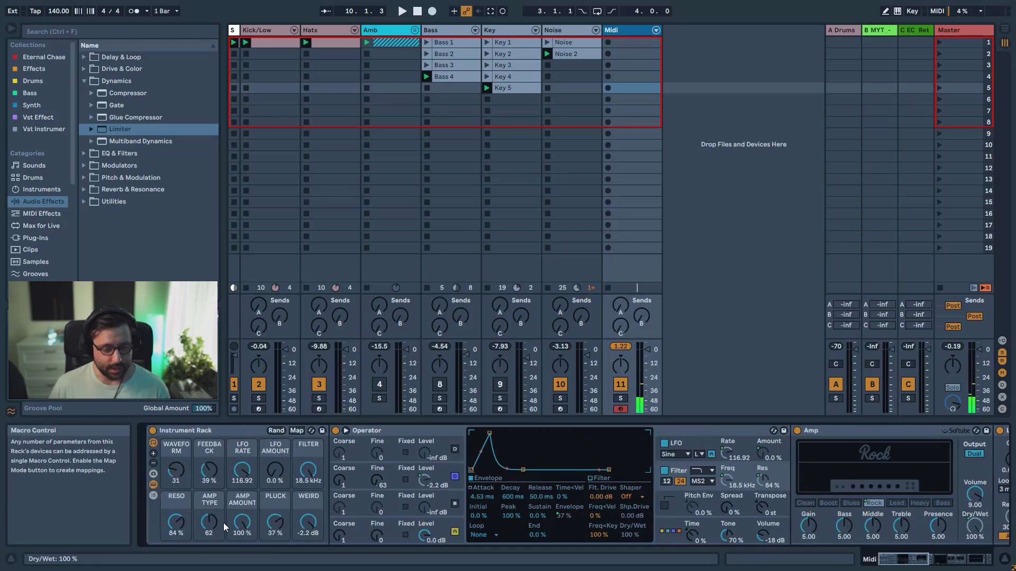
pyautogui.click(551, 32)
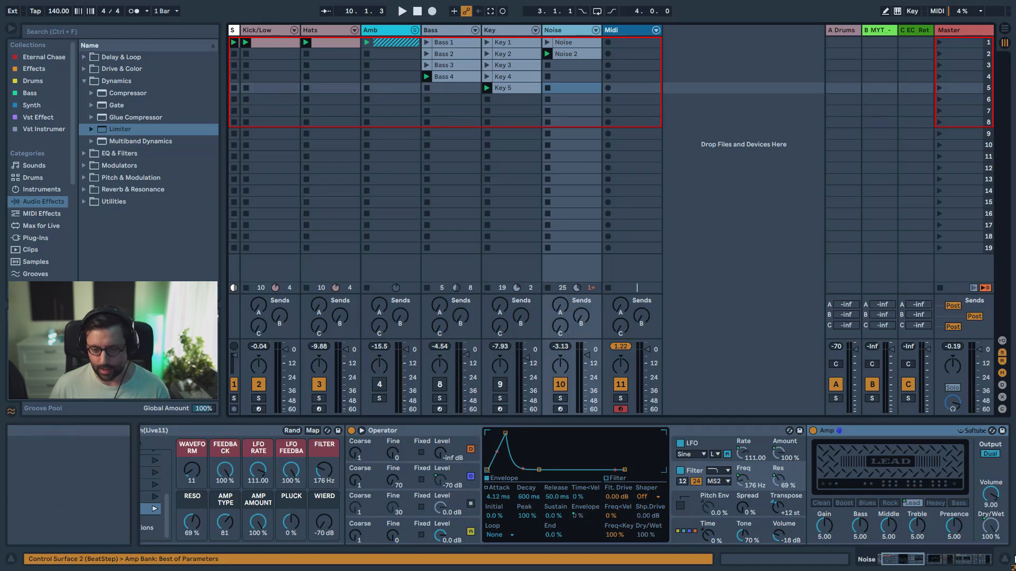
pyautogui.moveTo(914, 559); pyautogui.dragTo(813, 561)
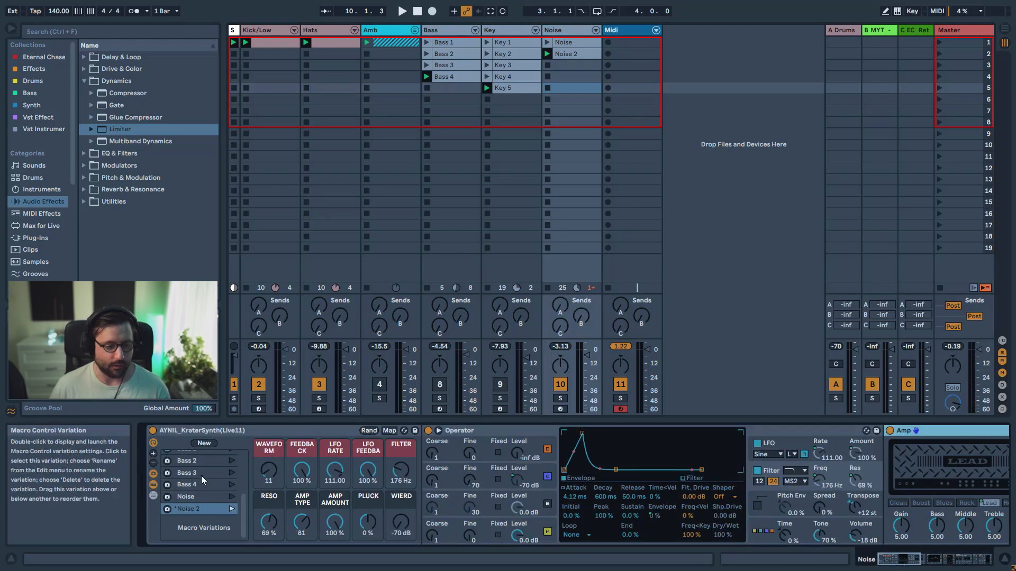
pyautogui.scroll(3, 221, 510)
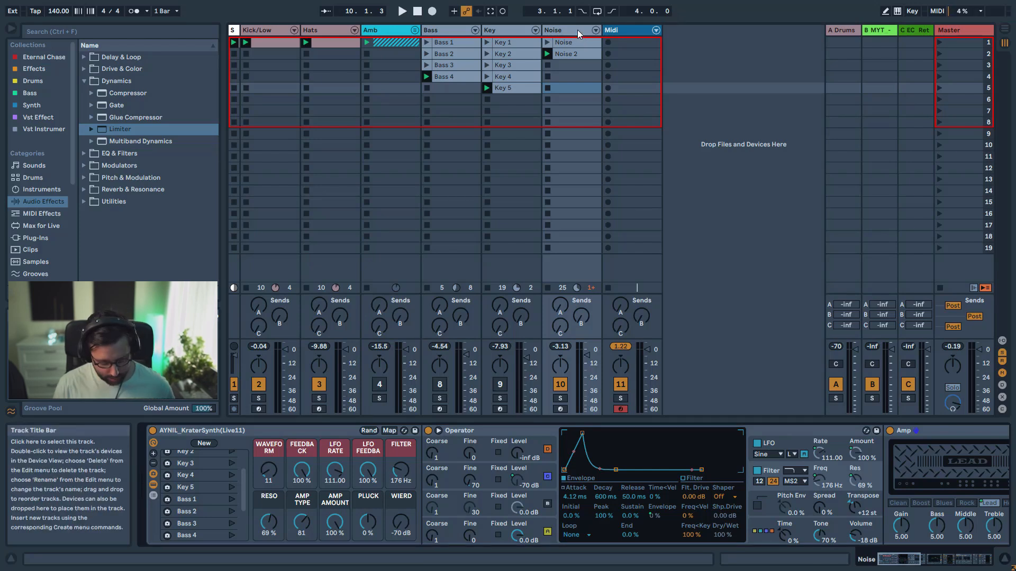
pyautogui.moveTo(889, 562); pyautogui.dragTo(951, 567)
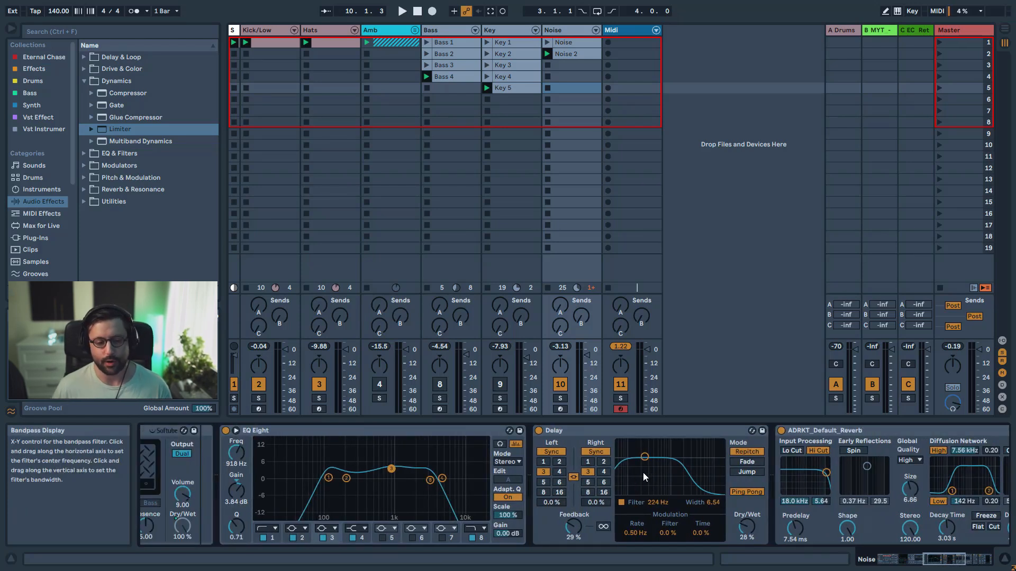
# Insert AYNIL_IndustrialSynthFX after KraterSynth on the soloed Bass track; set PITCH -394 Hz, RING 849 Hz, SATURATION 38.6%, FUZZ 42%, DELAY 31%, REVERB 55%
pyautogui.click(449, 30)
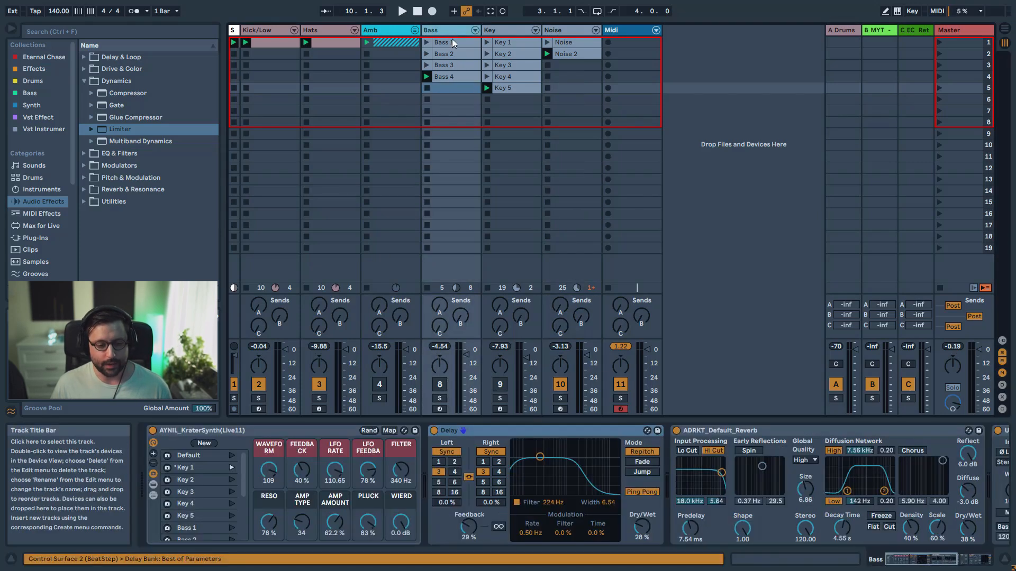
pyautogui.click(31, 105)
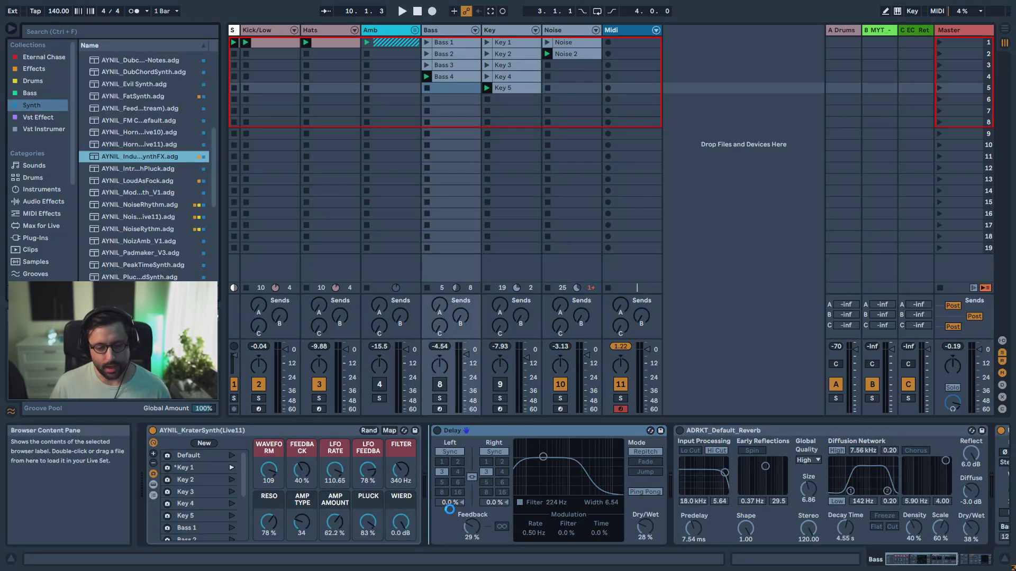
pyautogui.click(441, 399)
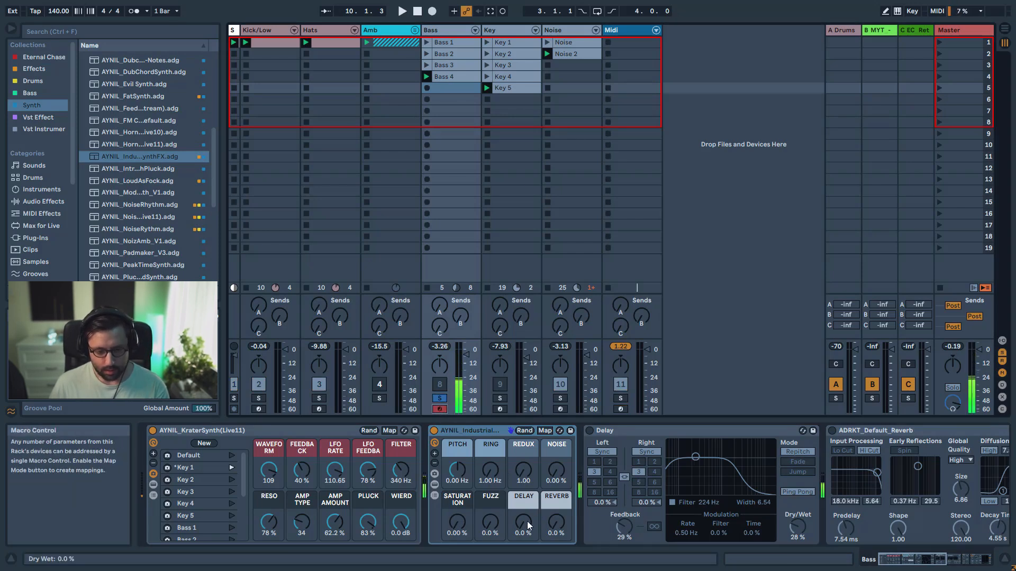
pyautogui.moveTo(527, 525); pyautogui.dragTo(528, 497)
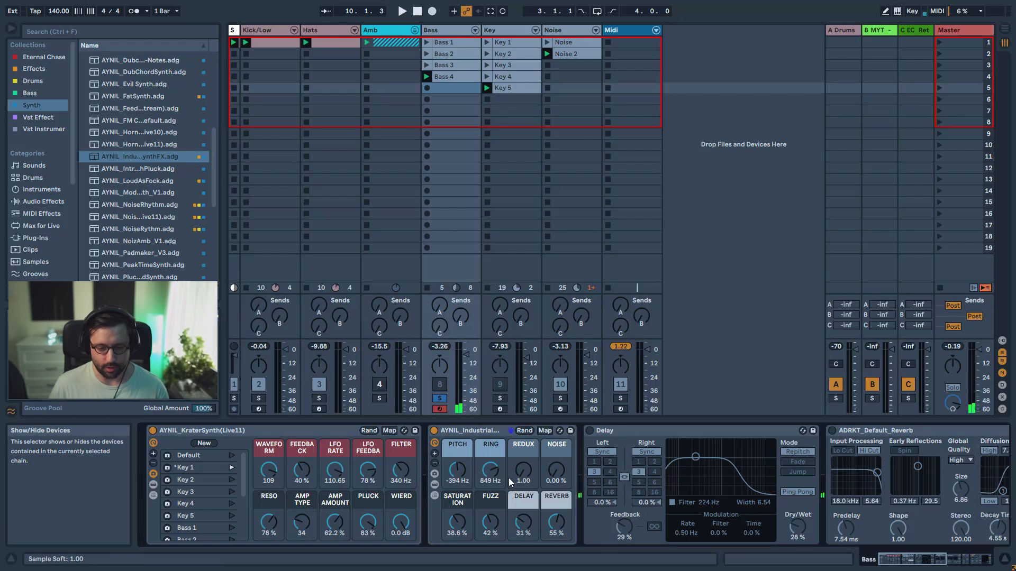
# Inspect the device chain inside the AYNIL_IndustrialSynthFX rack with both Frequency Shifters unfolded, and hide the chain again
pyautogui.click(436, 485)
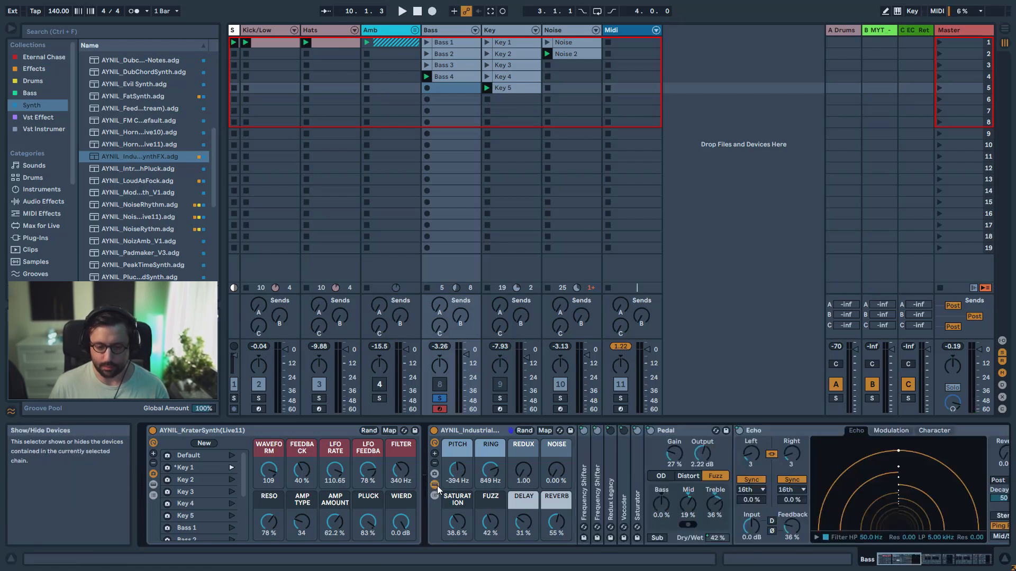
pyautogui.doubleClick(579, 474)
pyautogui.doubleClick(713, 465)
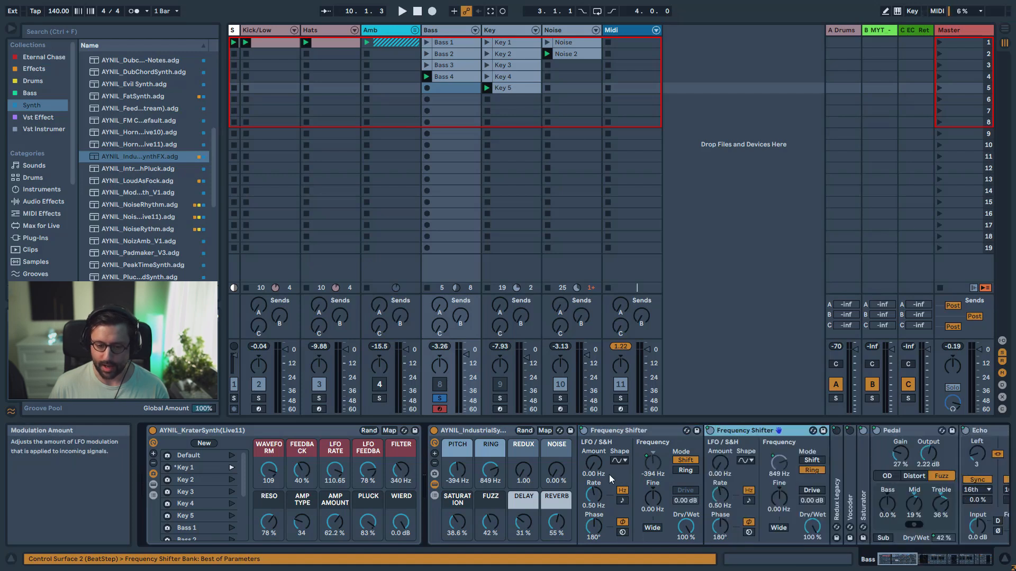
pyautogui.click(436, 483)
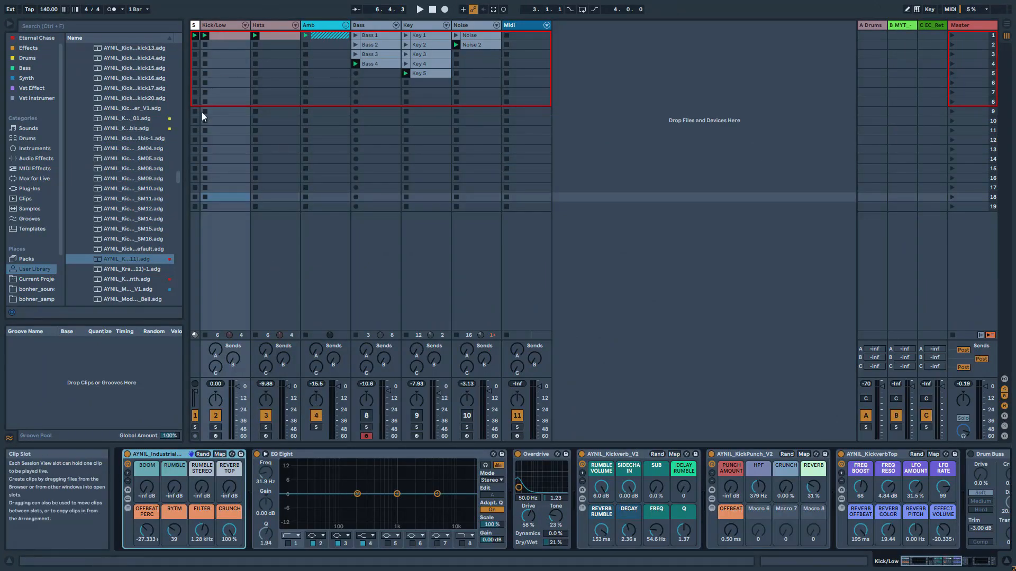
# Solo and play the Kick/Low track, and inspect the Drum Rack and kick sample inside its industrial kick rack
pyautogui.click(215, 436)
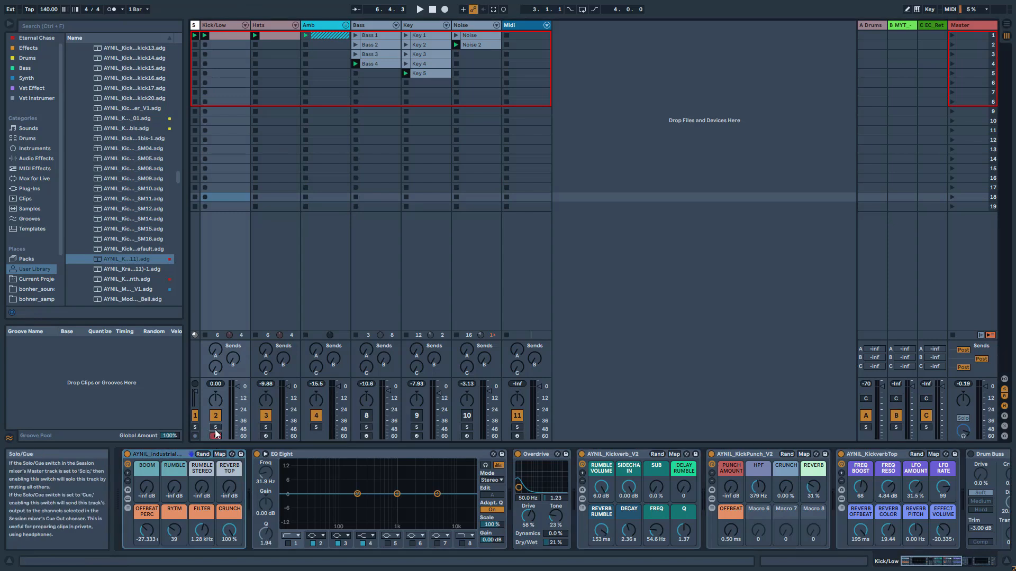
pyautogui.press('space')
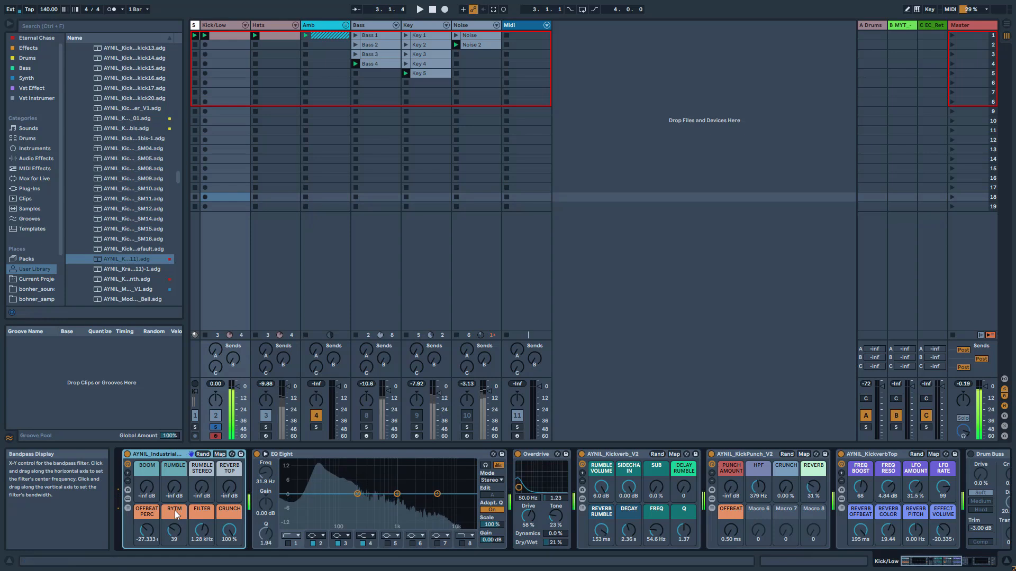
pyautogui.click(129, 500)
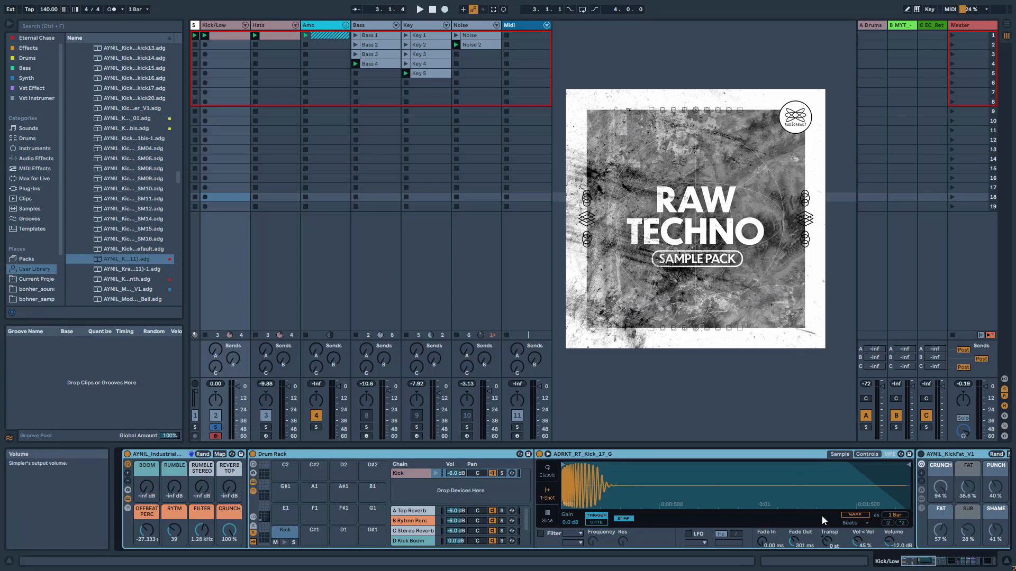
pyautogui.moveTo(922, 561); pyautogui.dragTo(903, 564)
pyautogui.click(127, 499)
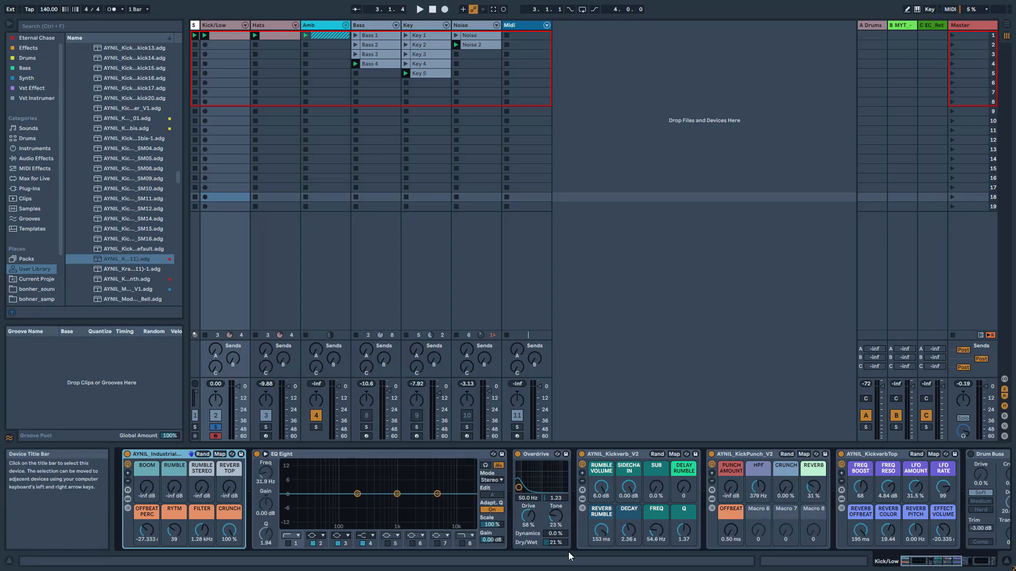
# Audition the Kick/Low track while reviewing its effect chain of EQ Eight, Overdrive, Kickverb, KickPunch and KickverbTop
pyautogui.press('space')
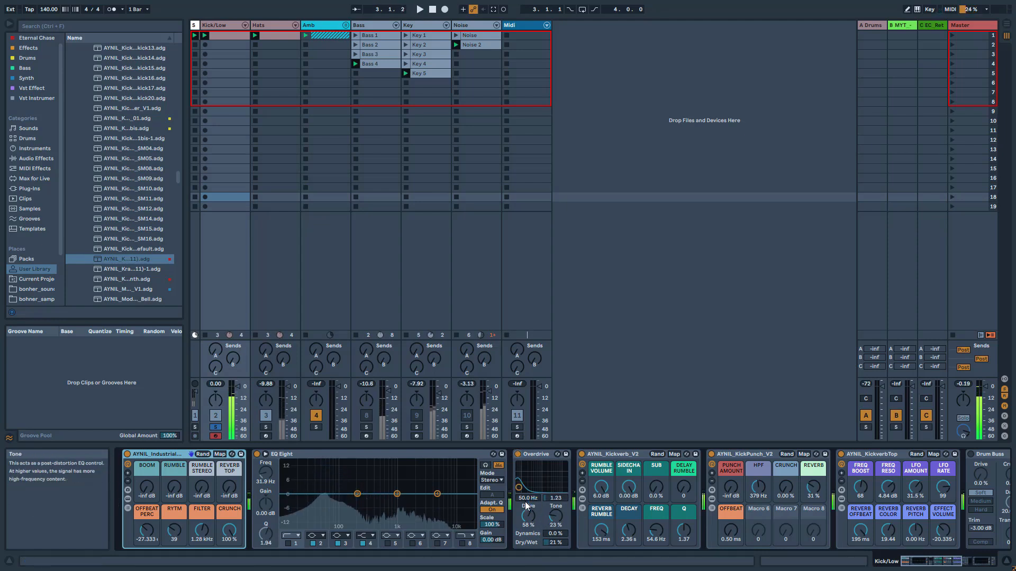
pyautogui.press('space')
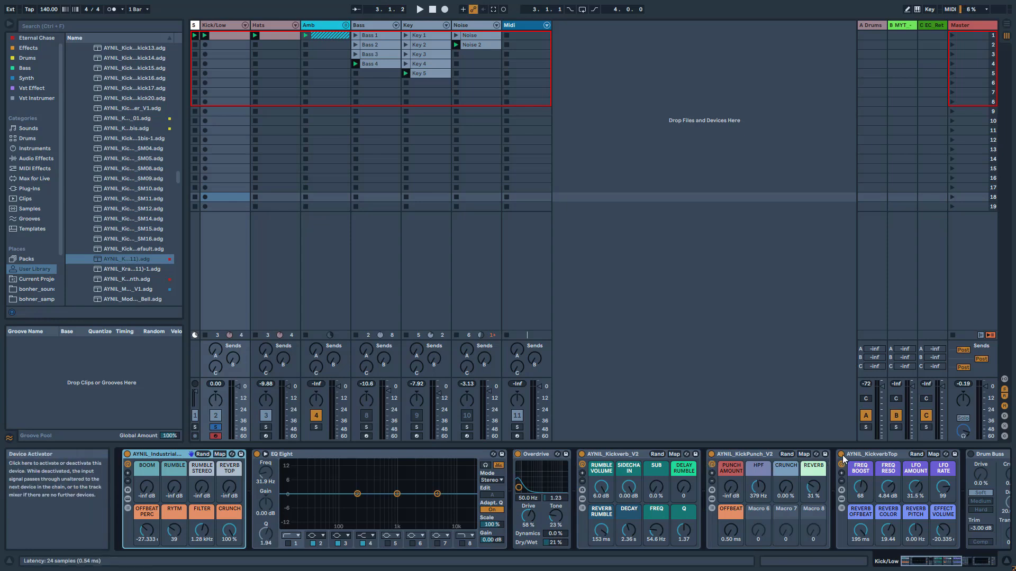
pyautogui.press('space')
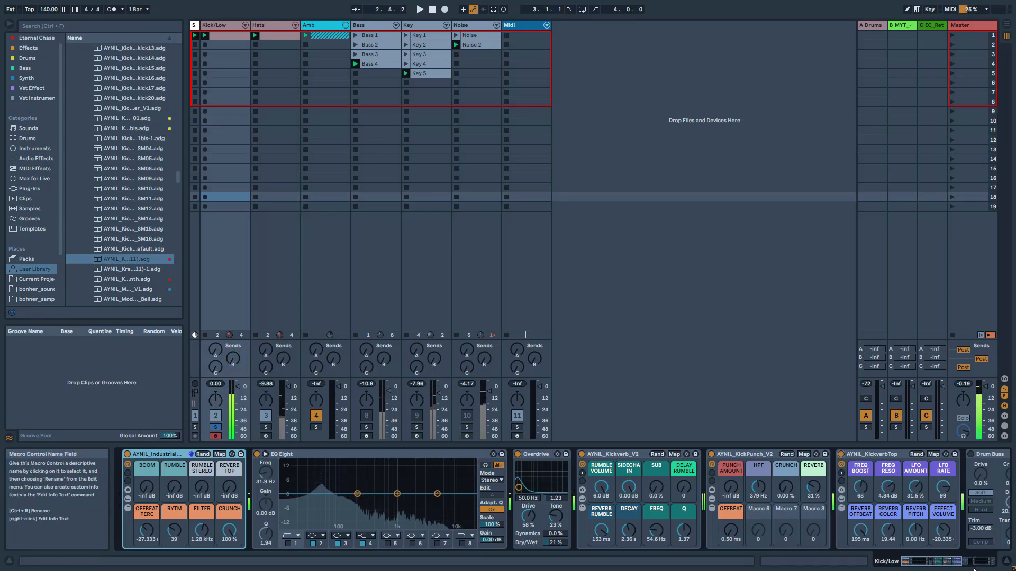
pyautogui.moveTo(939, 562); pyautogui.dragTo(340, 98)
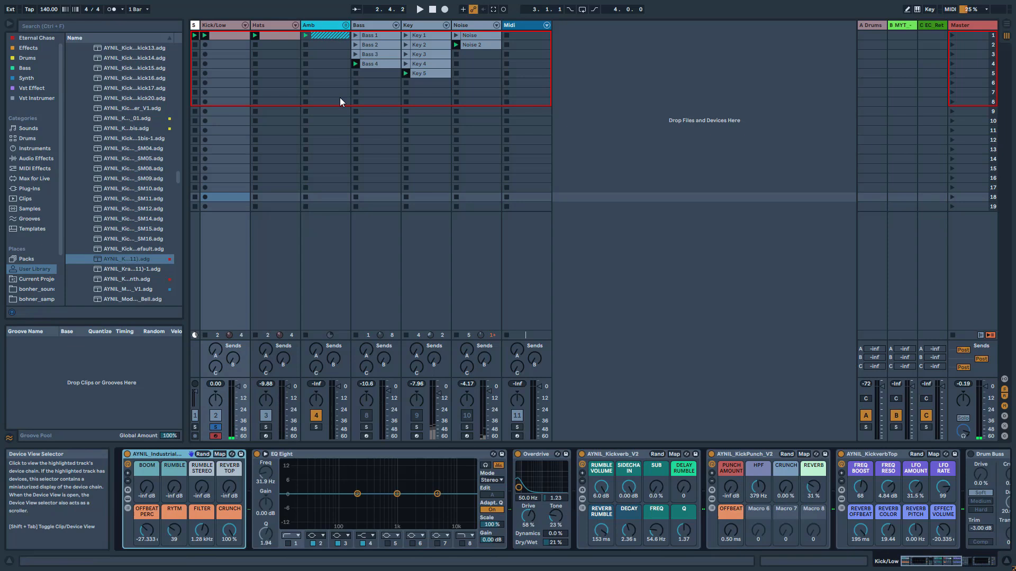
# Solo the Hats track and audition it on its own
pyautogui.click(272, 26)
pyautogui.click(267, 427)
pyautogui.press('space')
pyautogui.press('space')
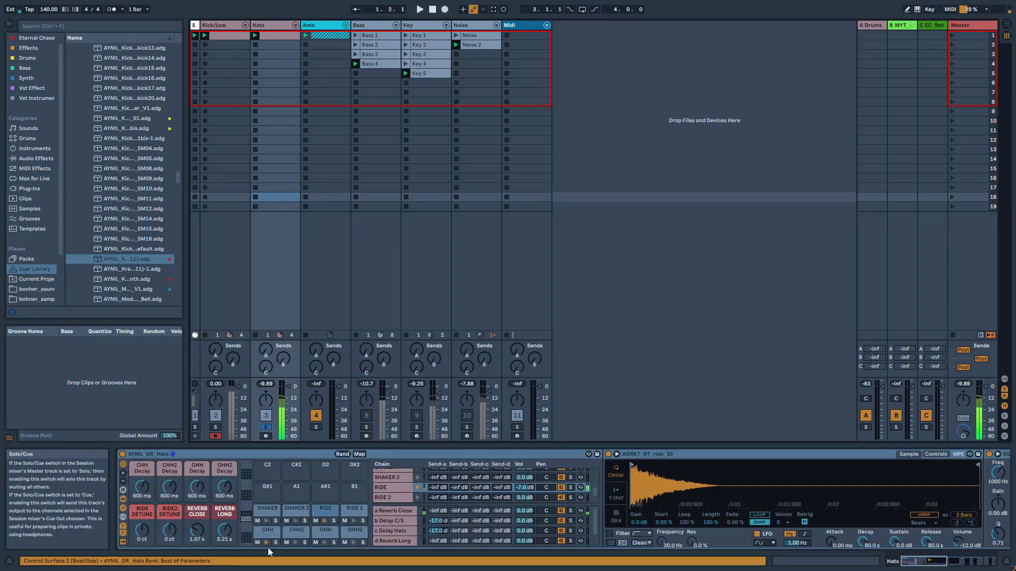
# Inspect the CHH and RIDE pads of the Hats drum rack, and view the Hats clip's notes in an enlarged editor
pyautogui.click(266, 535)
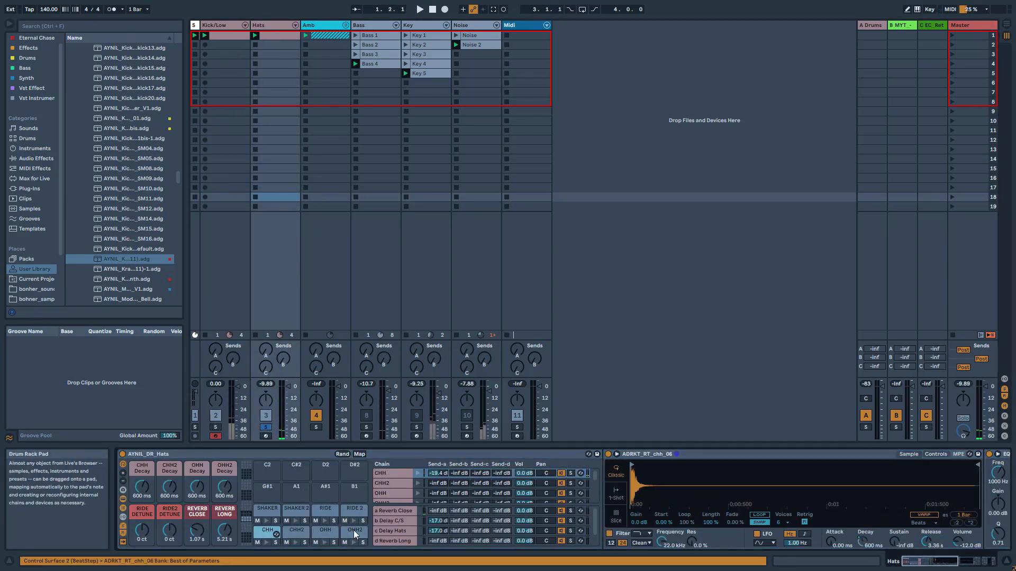
pyautogui.moveTo(929, 562)
pyautogui.mouseDown()
pyautogui.moveTo(957, 569)
pyautogui.moveTo(916, 567)
pyautogui.mouseUp()
pyautogui.press('space')
pyautogui.click(330, 518)
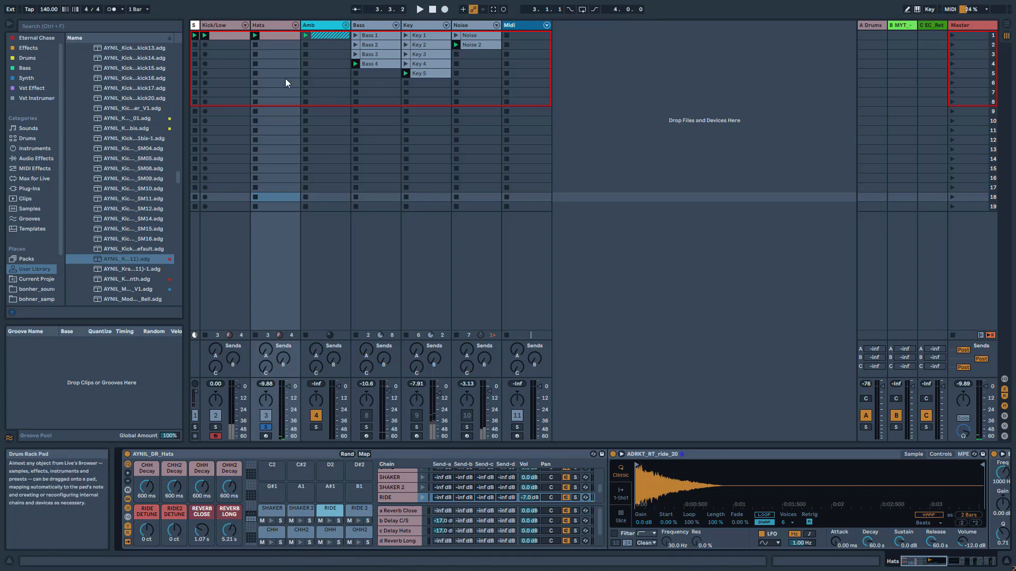
pyautogui.click(278, 39)
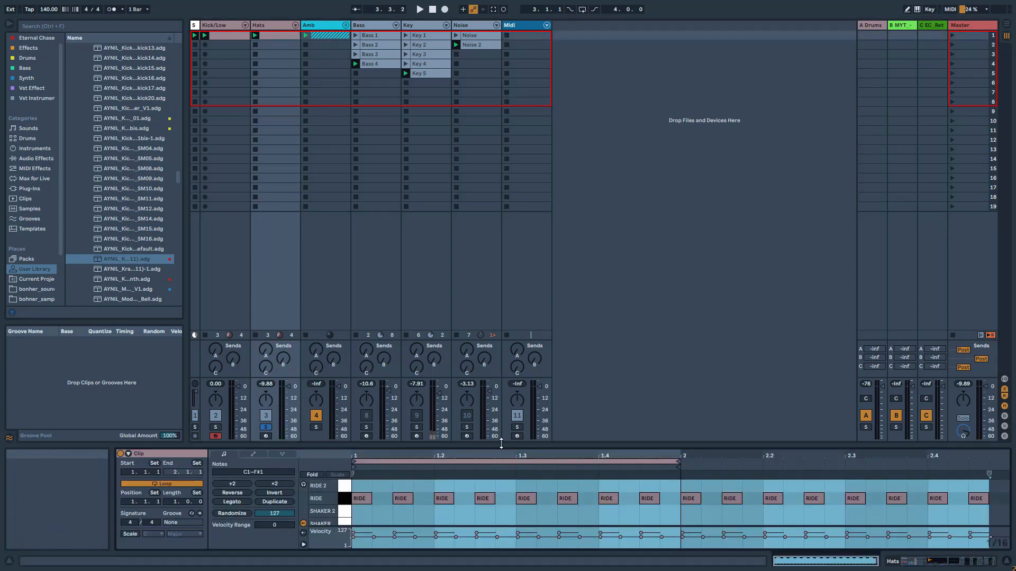
pyautogui.moveTo(505, 447); pyautogui.dragTo(504, 306)
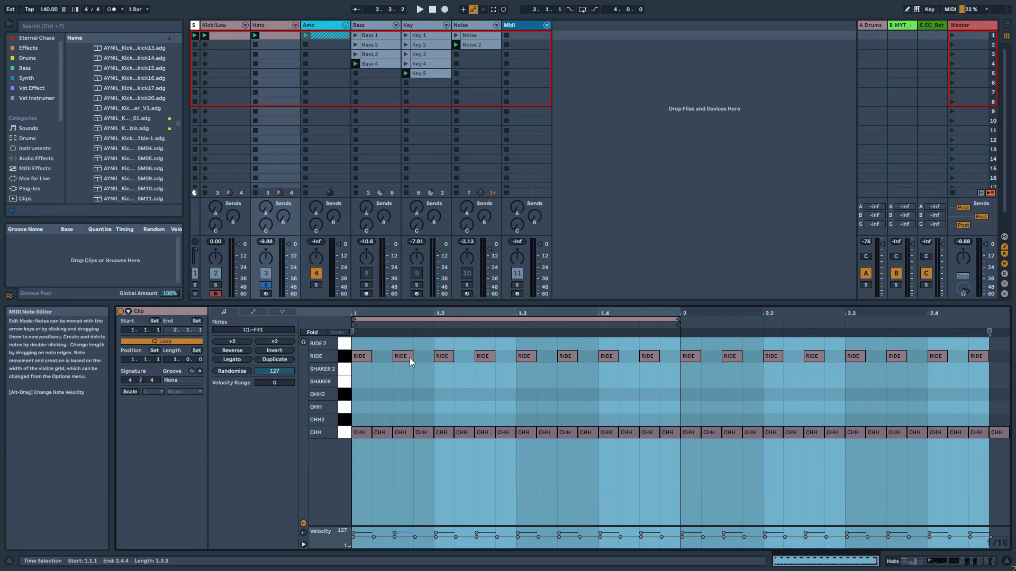
# Unfold the Amb group and widen its three audio tracks so their full names are readable
pyautogui.click(346, 26)
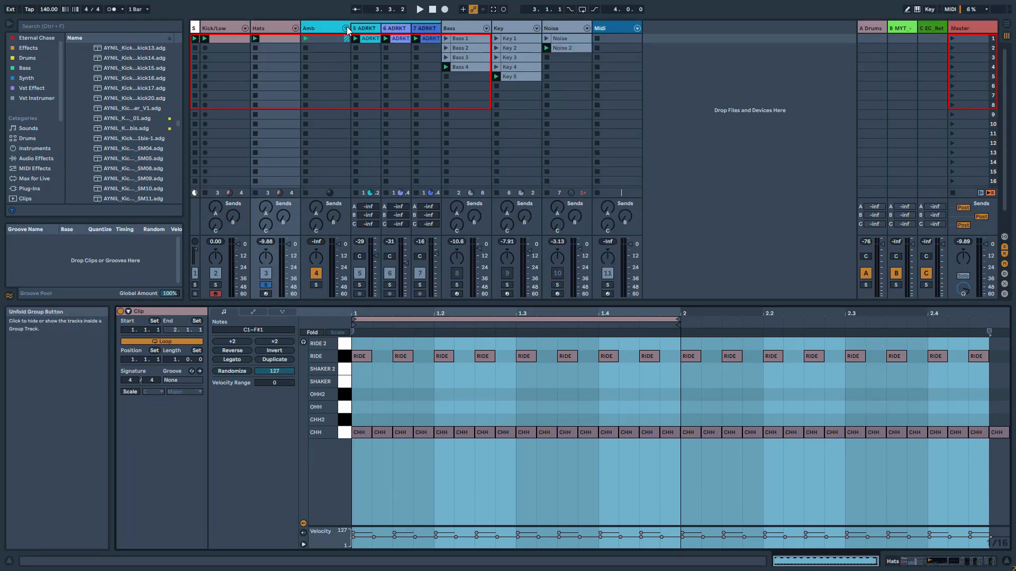
pyautogui.click(372, 29)
pyautogui.keyDown('shift'); pyautogui.click(431, 29); pyautogui.keyUp('shift')
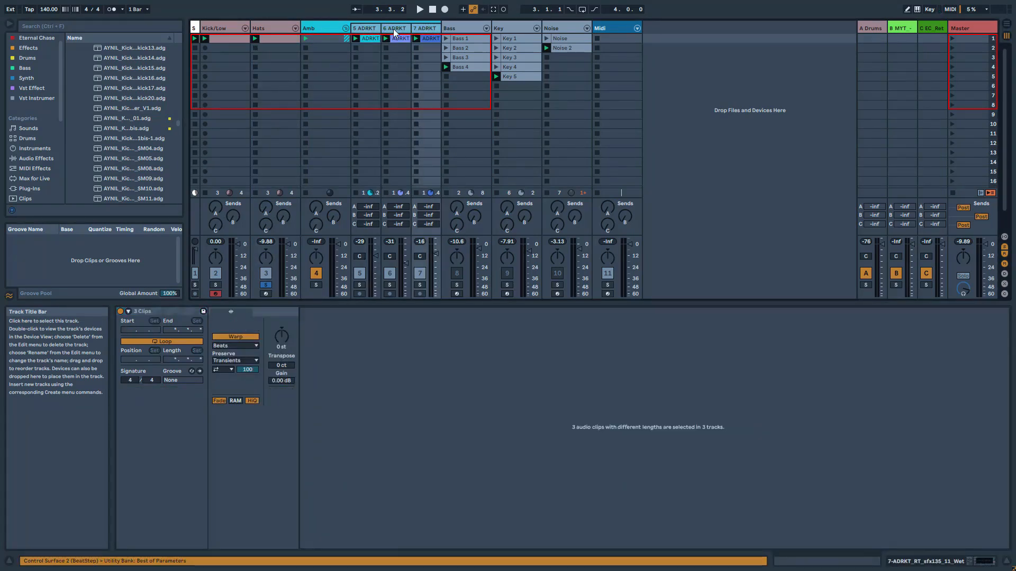
pyautogui.moveTo(408, 29); pyautogui.dragTo(504, 79)
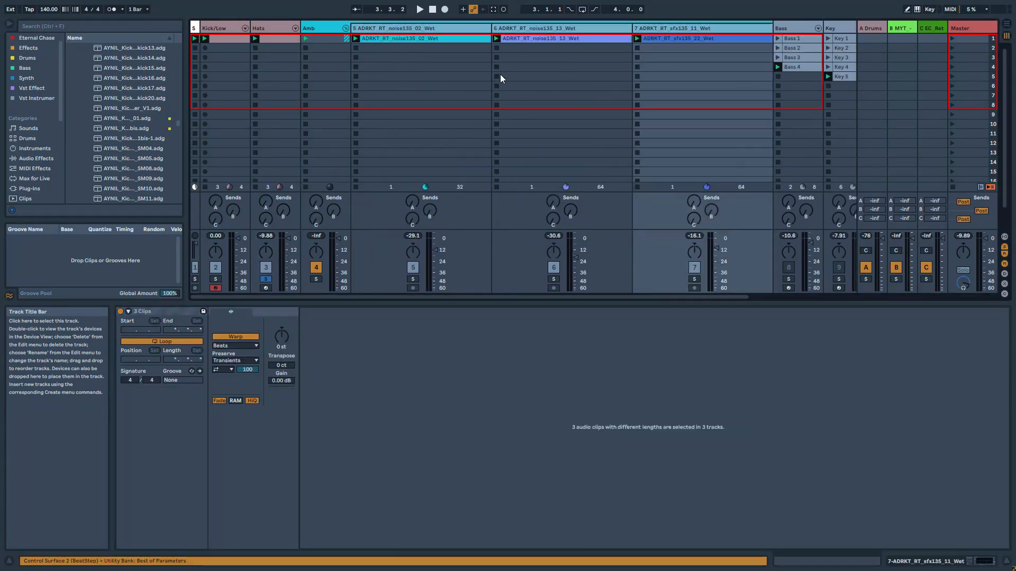
# Play the Amb group with its solo and the first noise track's solo toggled to hear the ambience alone
pyautogui.click(316, 279)
pyautogui.press('space')
pyautogui.click(413, 278)
pyautogui.click(414, 278)
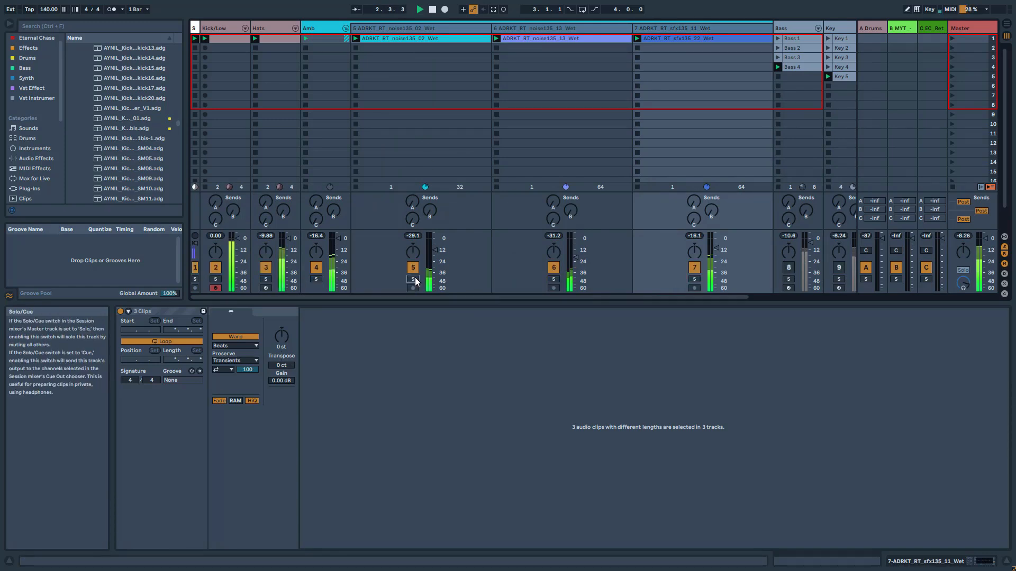
pyautogui.click(315, 279)
pyautogui.click(413, 279)
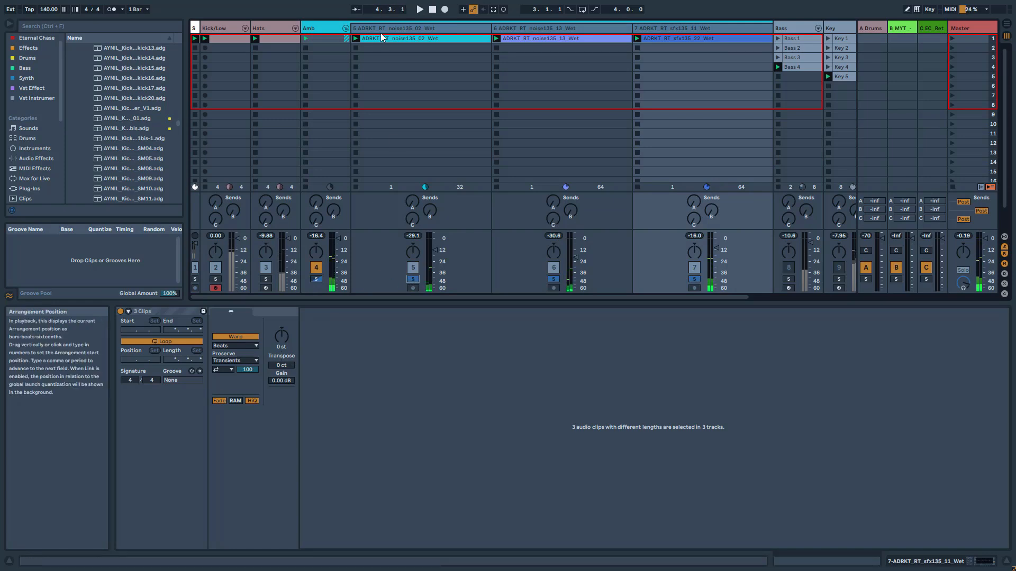
# Open the ADRKT_RT_noise135_02_Wet clip and audition the three Amb tracks soloed one after another
pyautogui.click(385, 38)
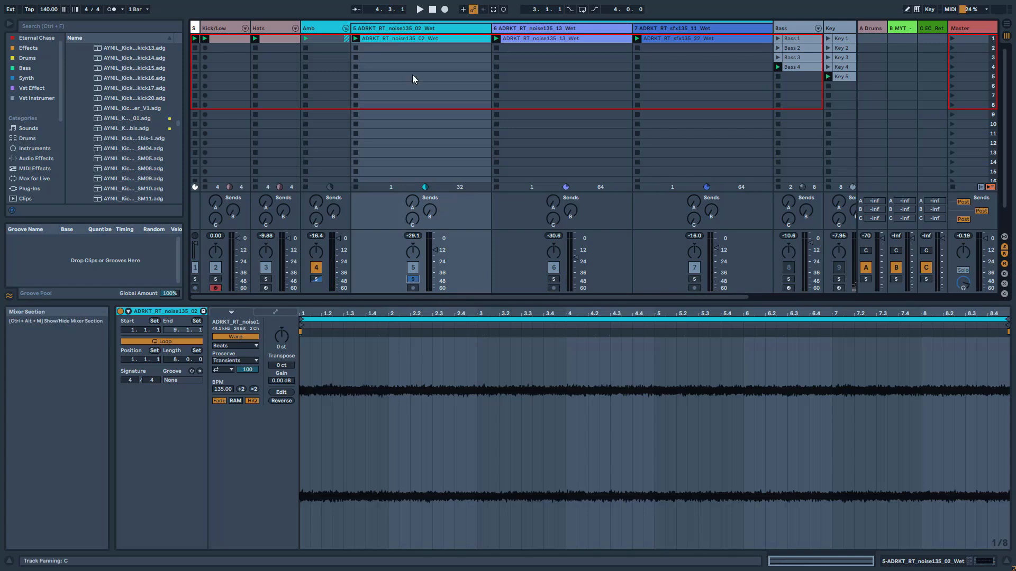
pyautogui.press('space')
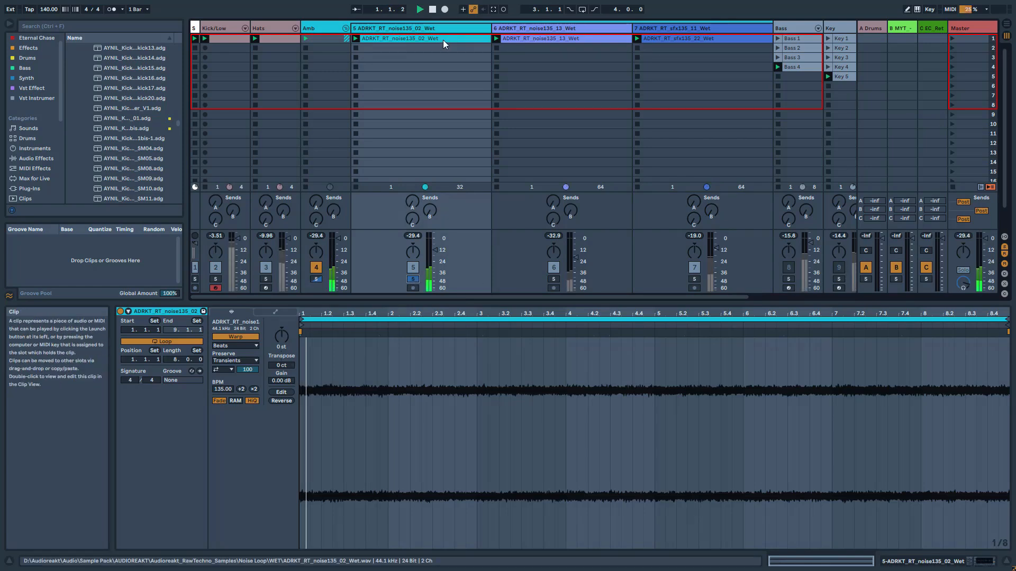
pyautogui.click(553, 279)
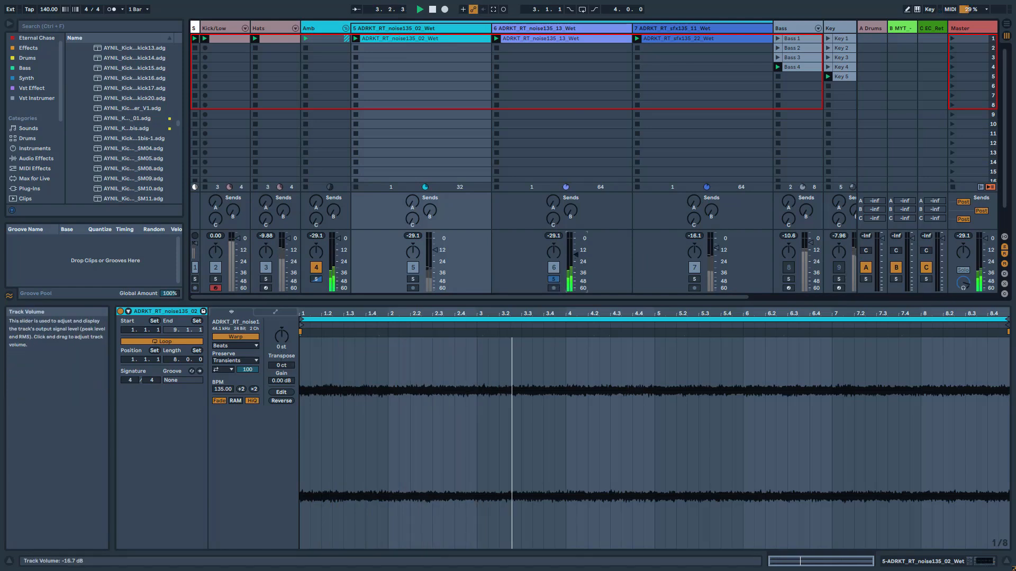
pyautogui.click(698, 281)
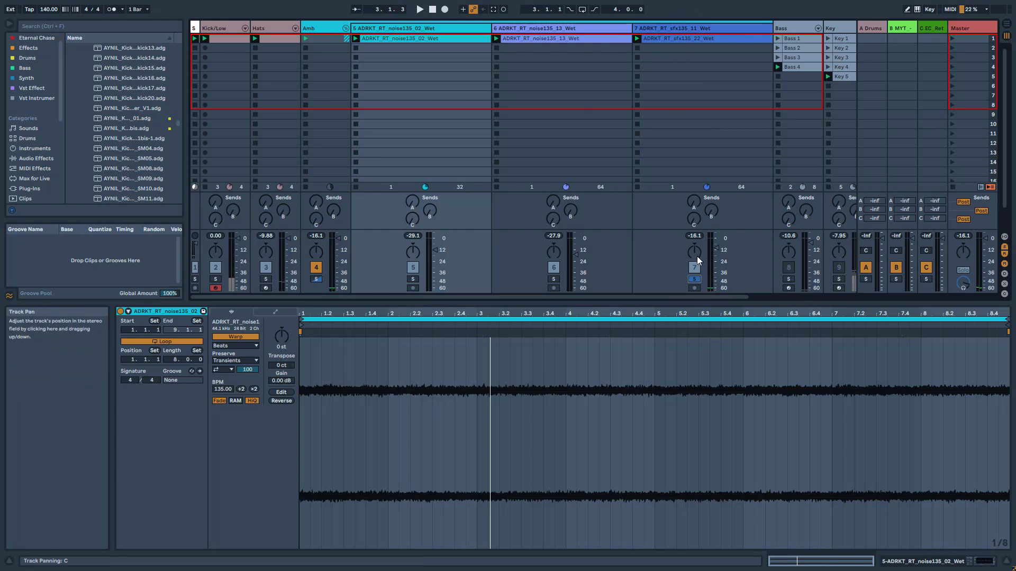
# Solo and fold the Amb group, and play it layered with the soloed Hats and Kick/Low tracks
pyautogui.click(313, 280)
pyautogui.click(345, 29)
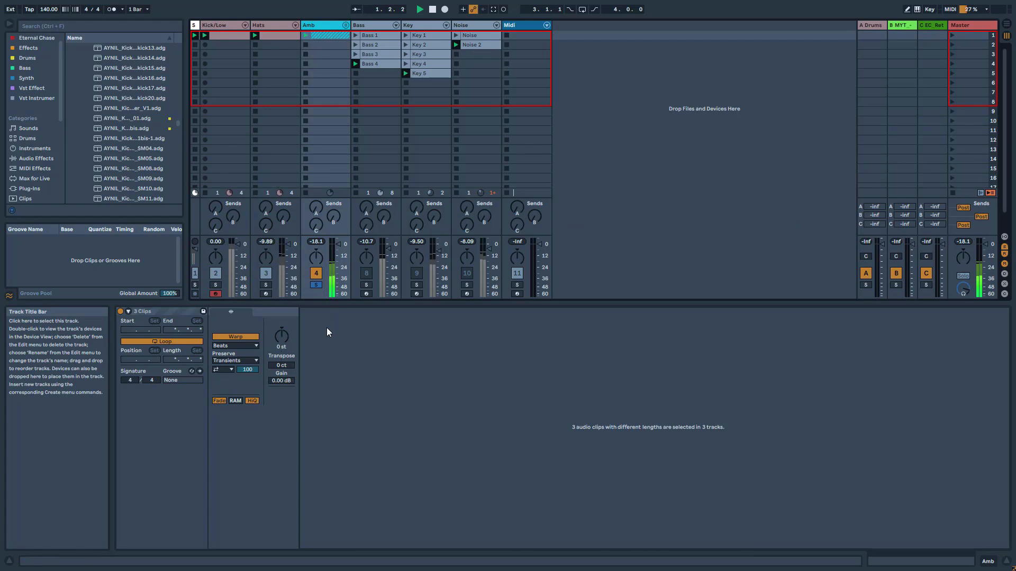
pyautogui.click(266, 285)
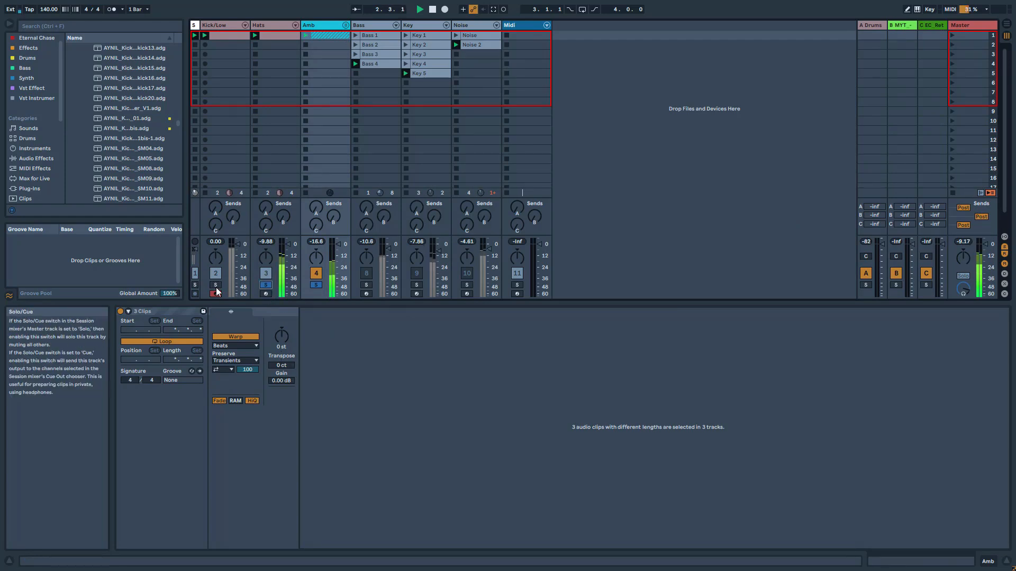
pyautogui.click(215, 285)
# Clear the track solos, and play the mix with the Noise track active and the Bass track muted
pyautogui.click(315, 285)
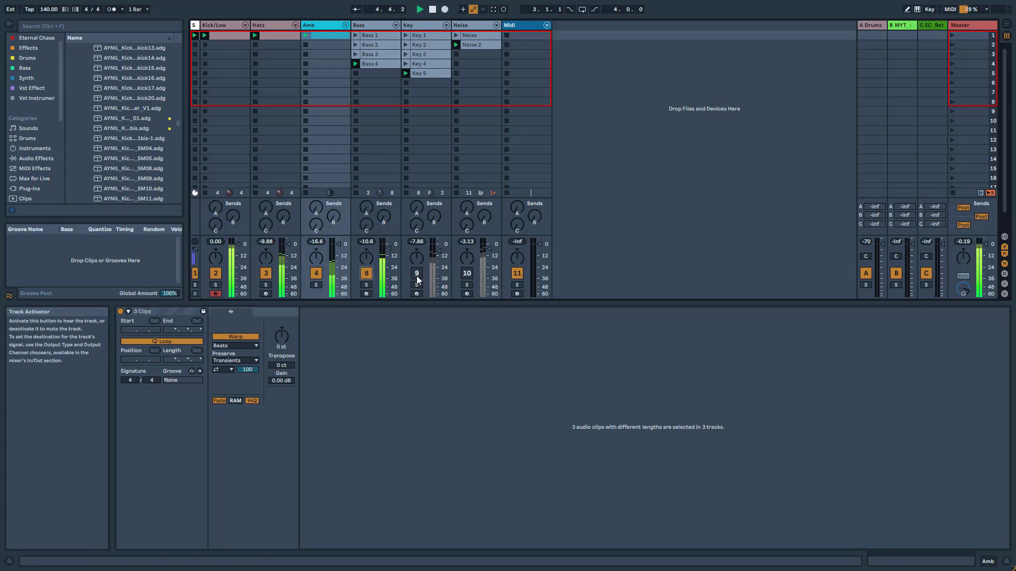
pyautogui.click(465, 275)
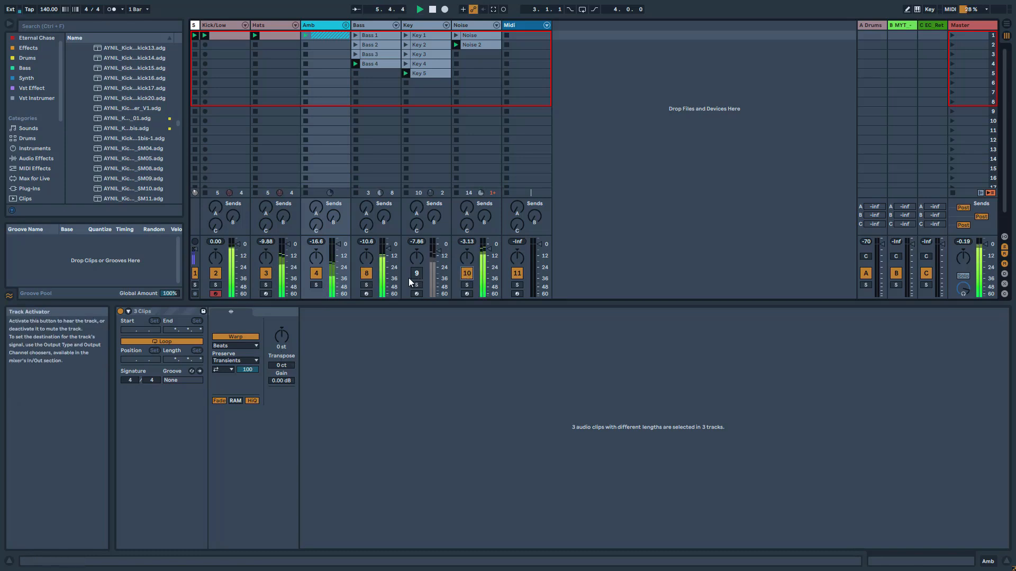
pyautogui.click(368, 275)
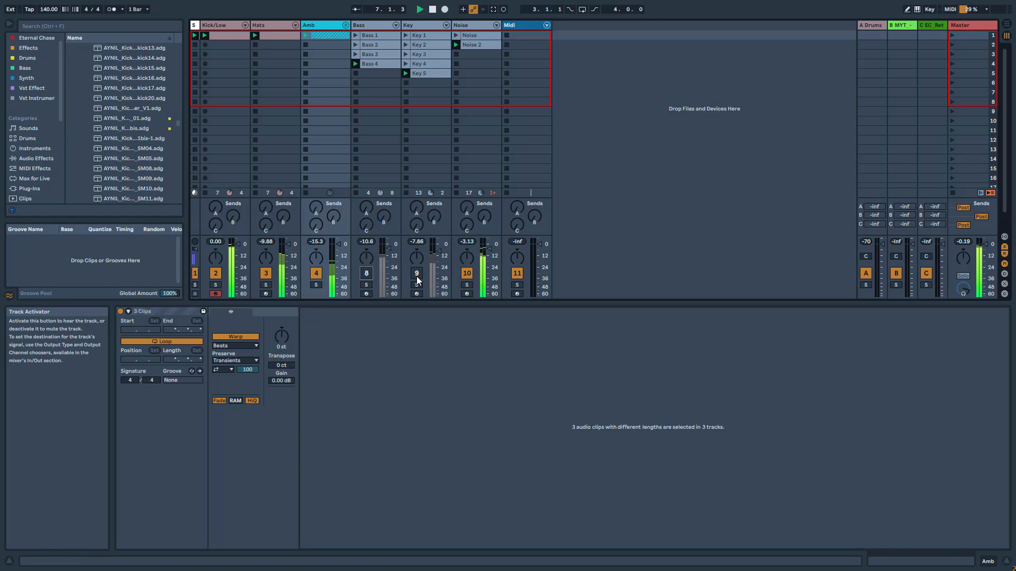